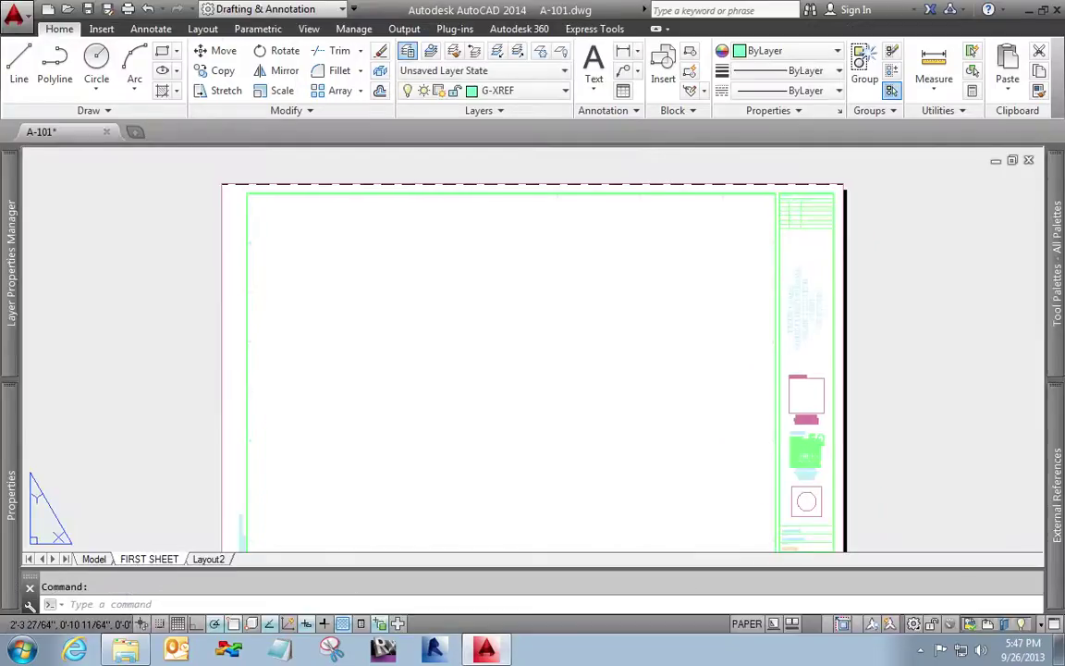
pyautogui.scroll(4, 719, 373)
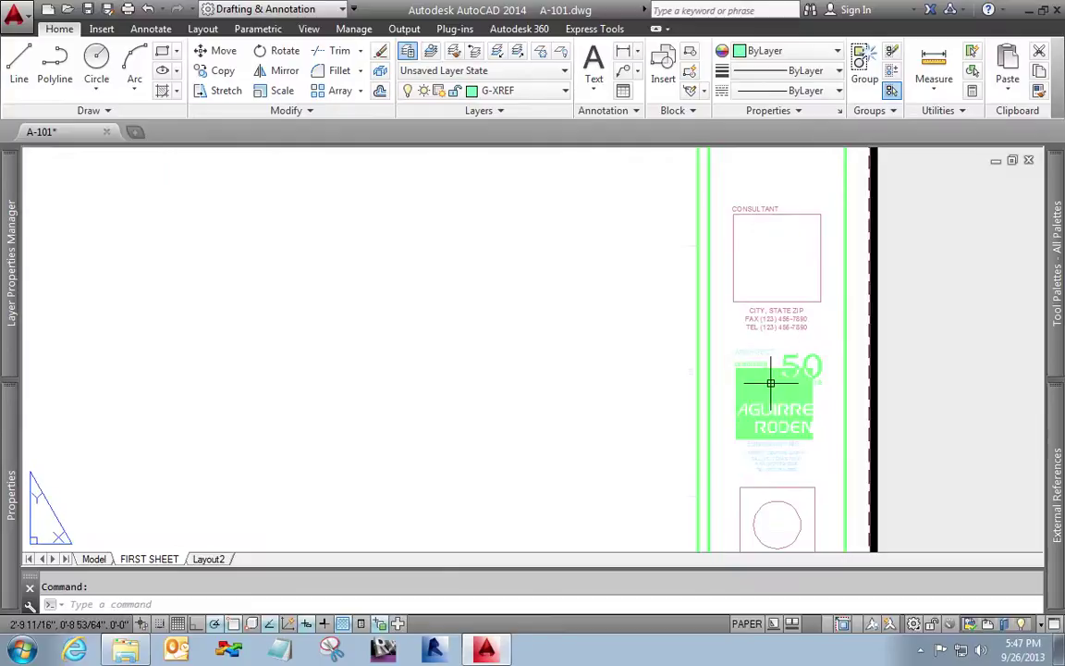
pyautogui.click(779, 364)
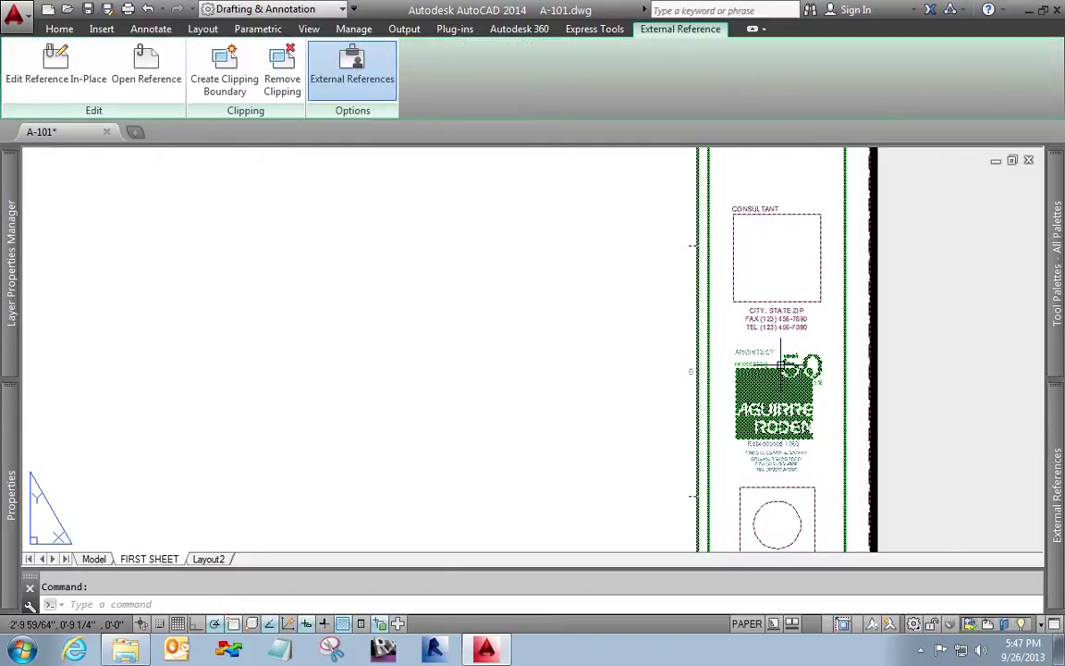
pyautogui.moveTo(480, 364); pyautogui.dragTo(465, 284, button='middle')
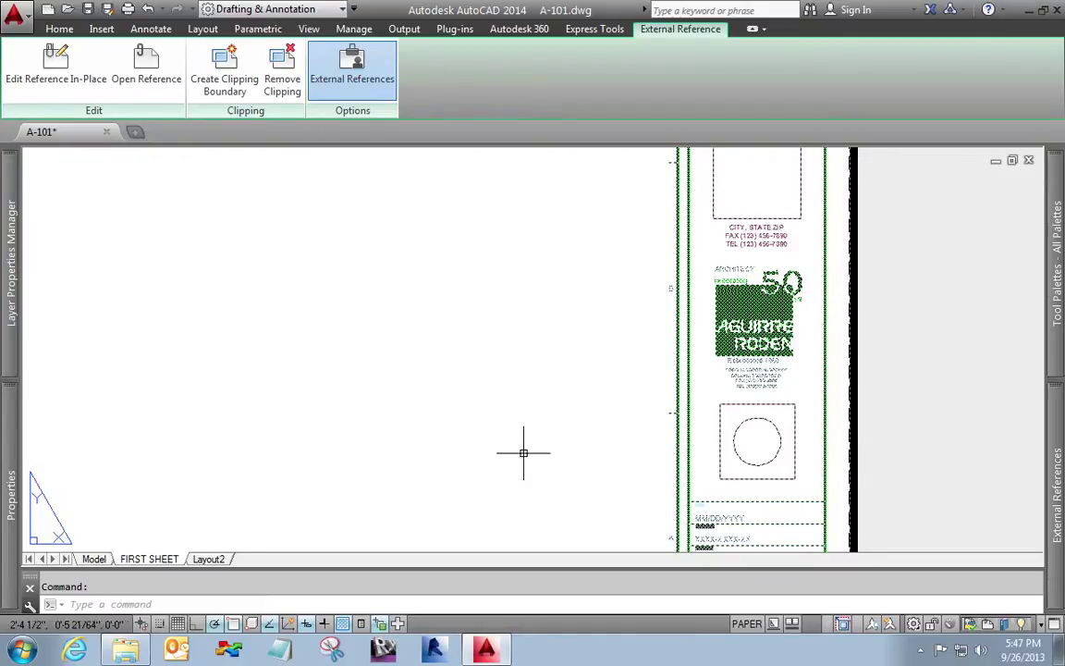
pyautogui.moveTo(525, 452); pyautogui.dragTo(416, 274, button='middle')
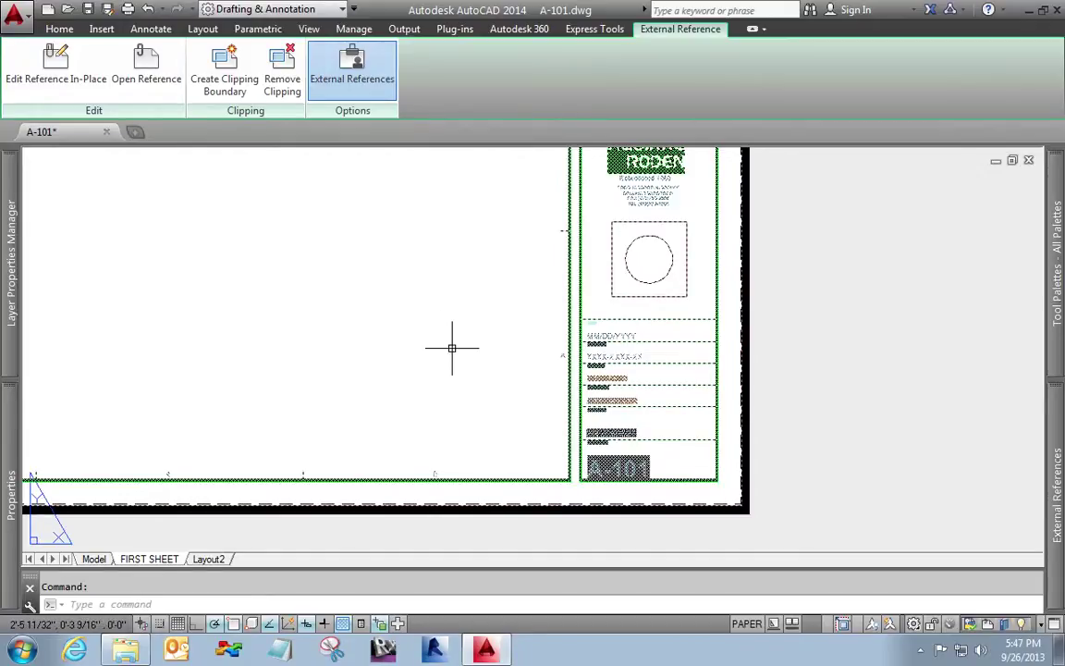
pyautogui.scroll(3, 466, 373)
pyautogui.scroll(2, 492, 382)
pyautogui.moveTo(446, 373); pyautogui.dragTo(323, 275, button='middle')
pyautogui.press('Escape')
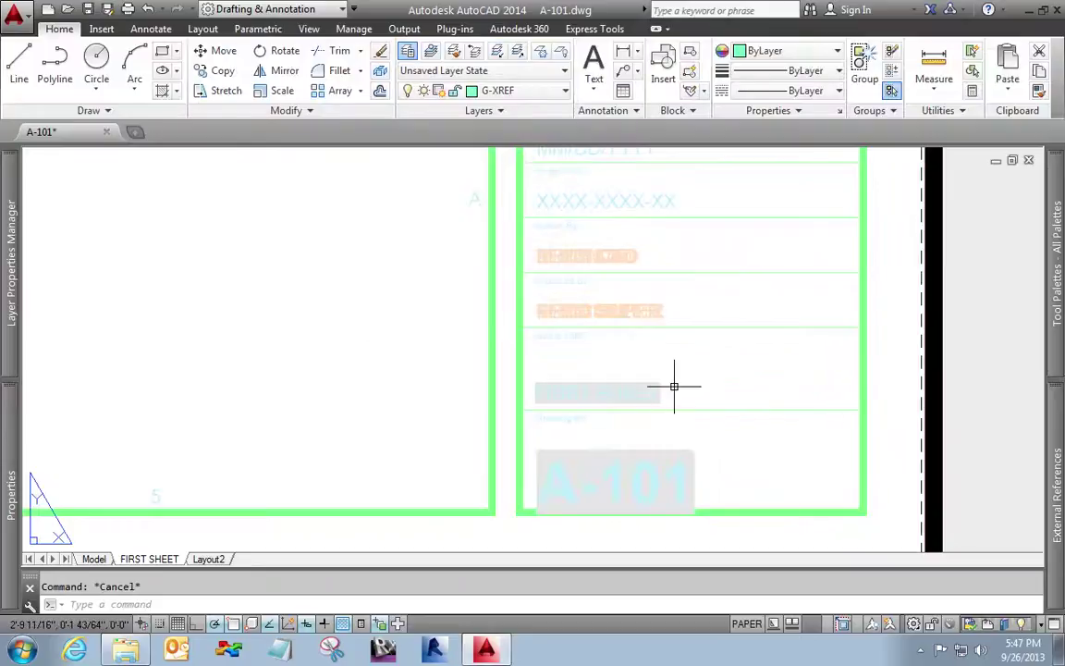
pyautogui.scroll(3, 674, 387)
pyautogui.moveTo(720, 387); pyautogui.dragTo(701, 300, button='middle')
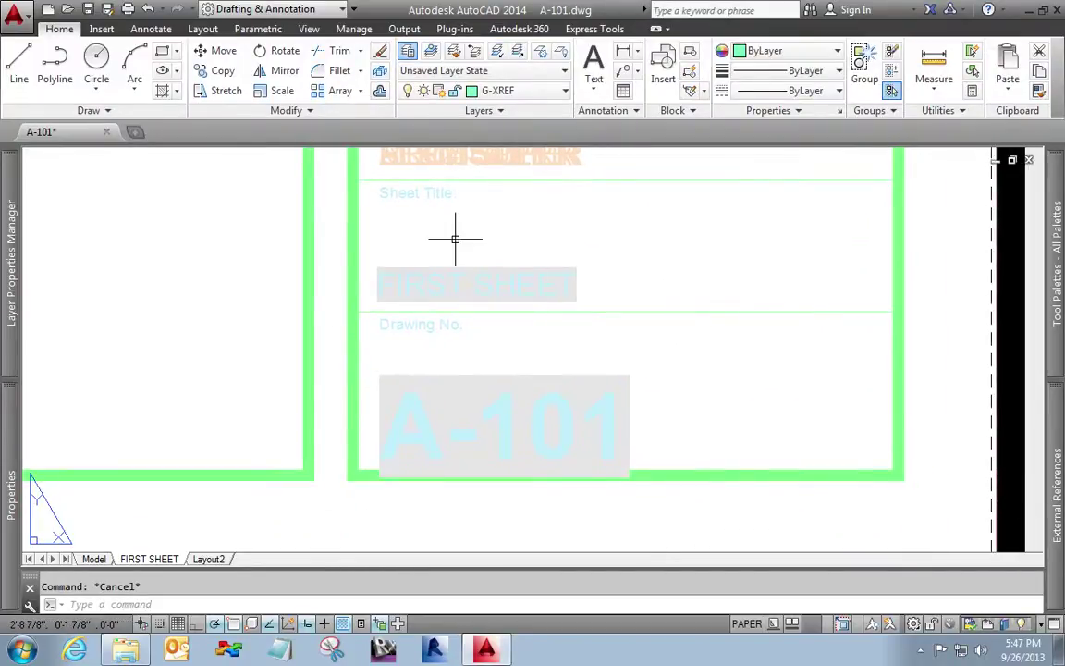
pyautogui.click(607, 252)
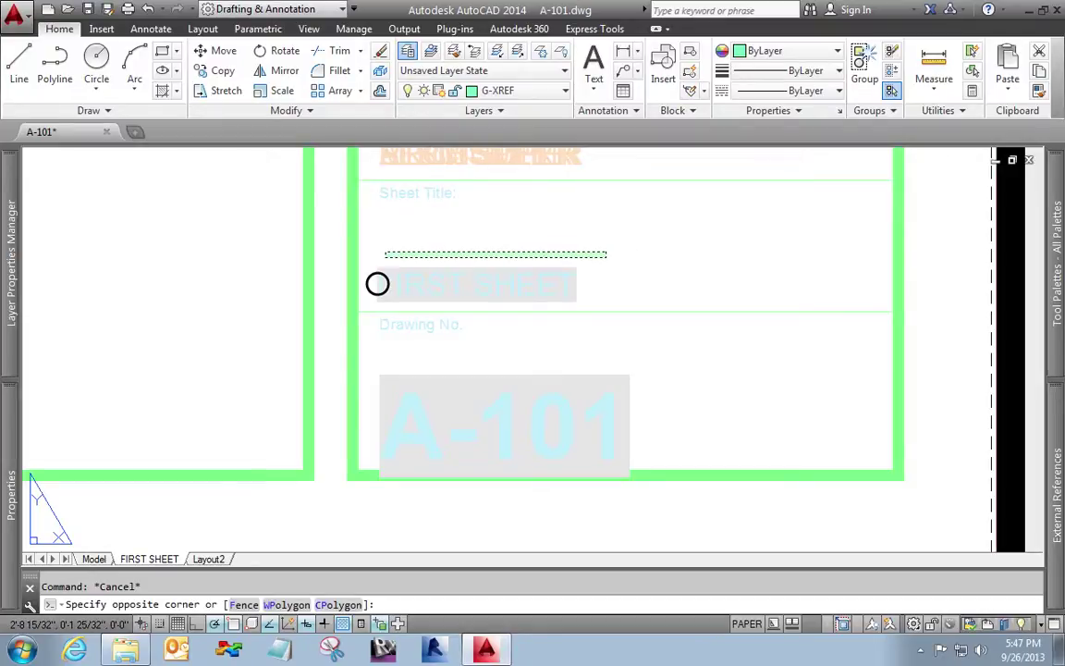
pyautogui.click(362, 309)
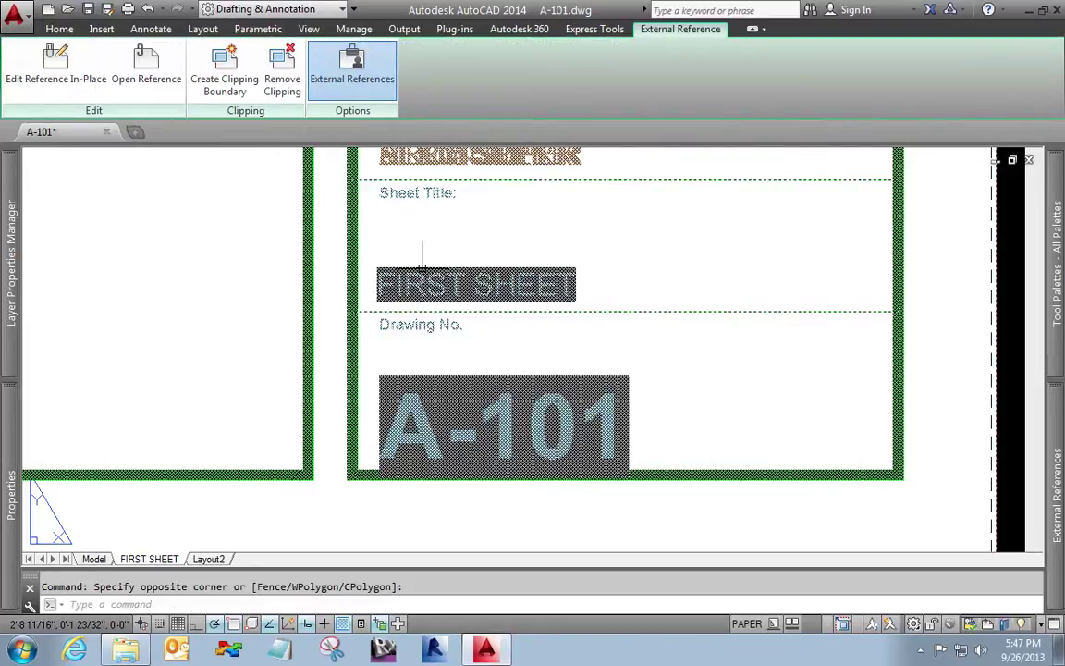
pyautogui.press('Escape')
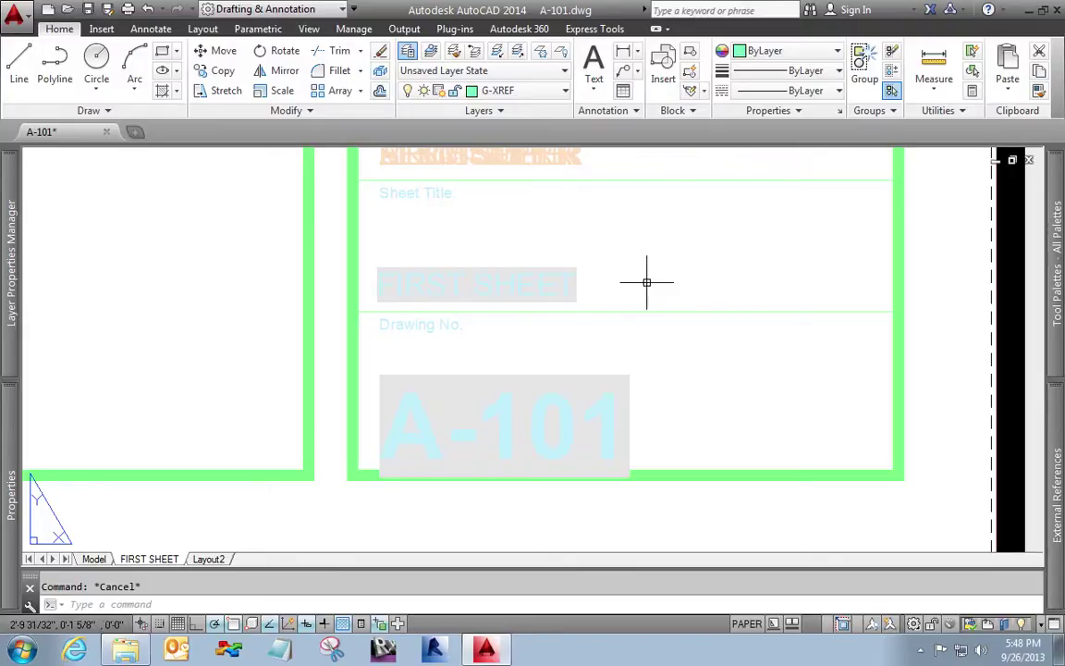
pyautogui.moveTo(652, 283); pyautogui.dragTo(646, 363, button='middle')
pyautogui.moveTo(601, 236); pyautogui.dragTo(608, 325, button='middle')
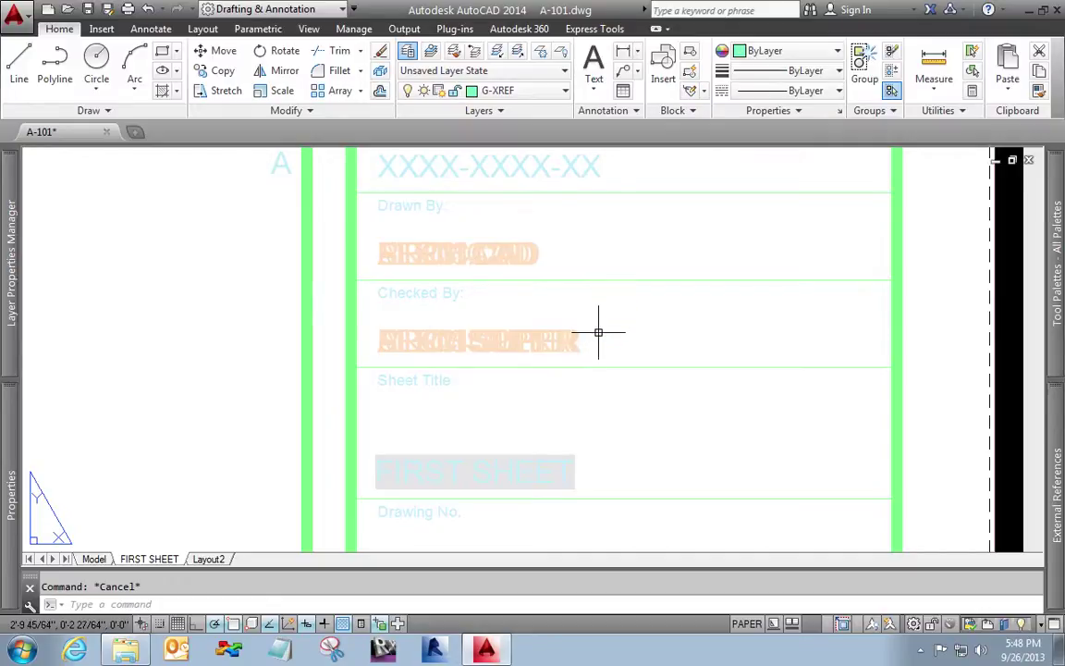
pyautogui.click(544, 91)
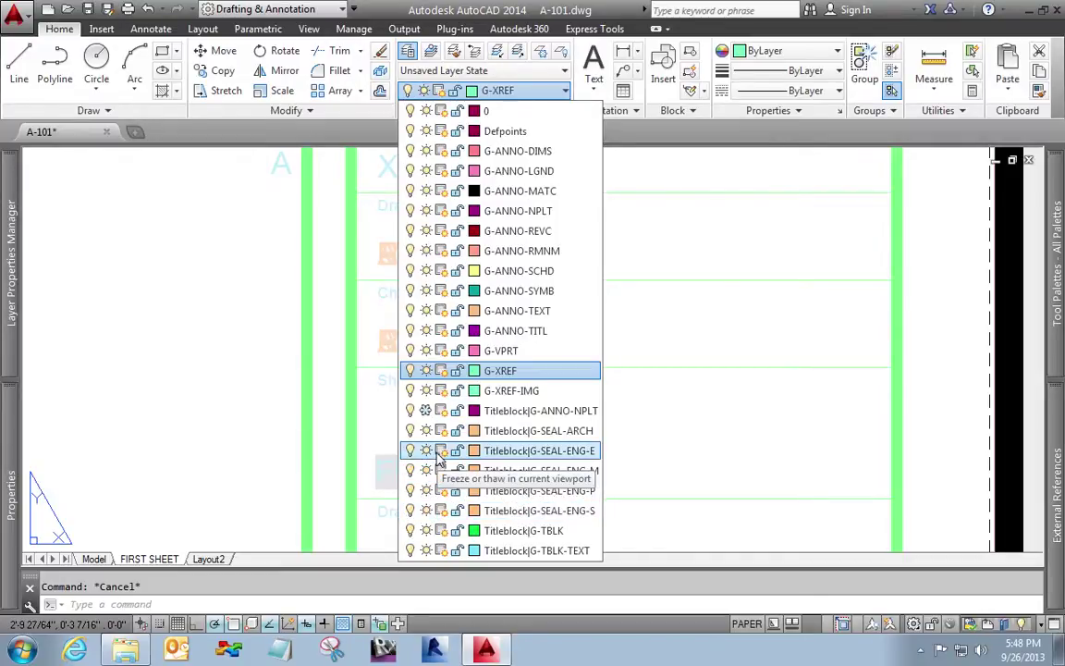
pyautogui.click(692, 448)
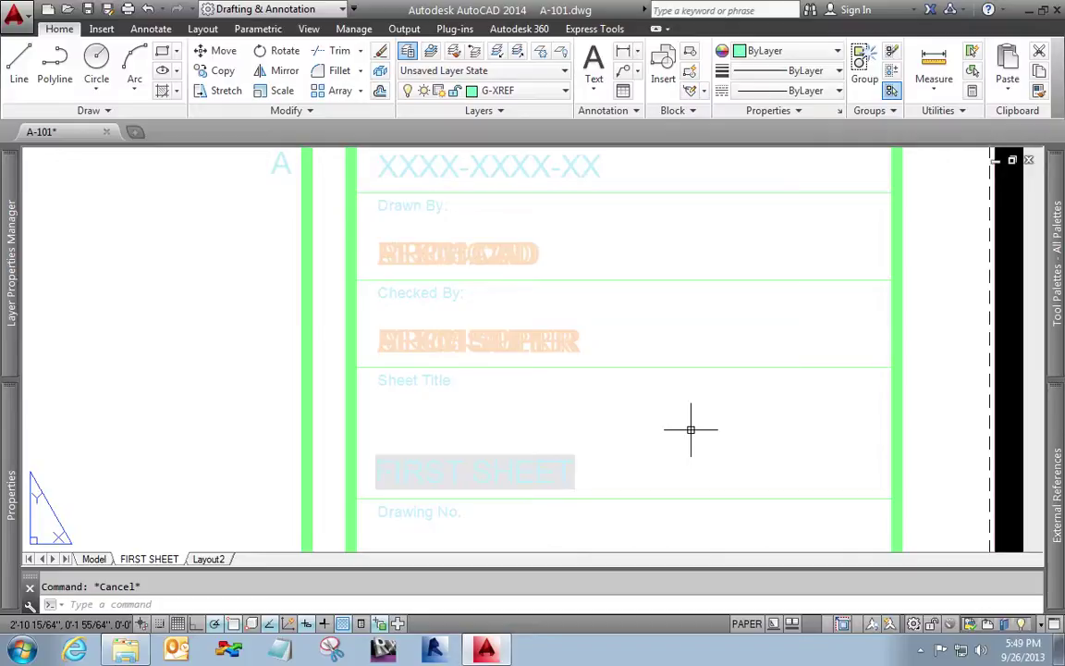
# - Open the Titleblock xref drawing from A-101 and zoom to its seal box
pyautogui.click(703, 367)
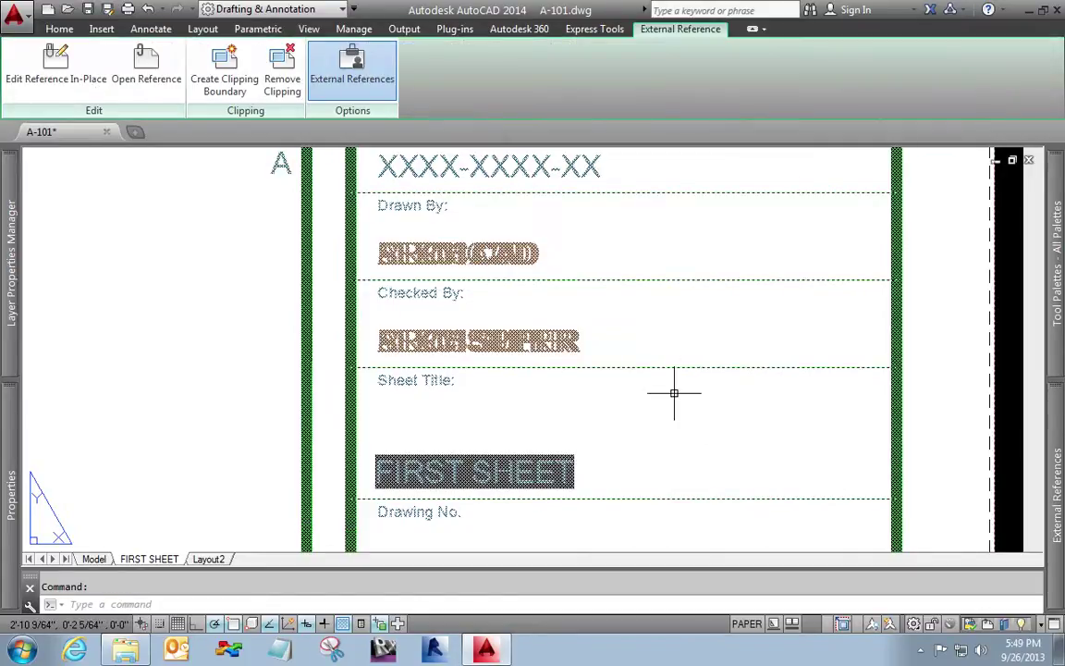
pyautogui.rightClick(680, 398)
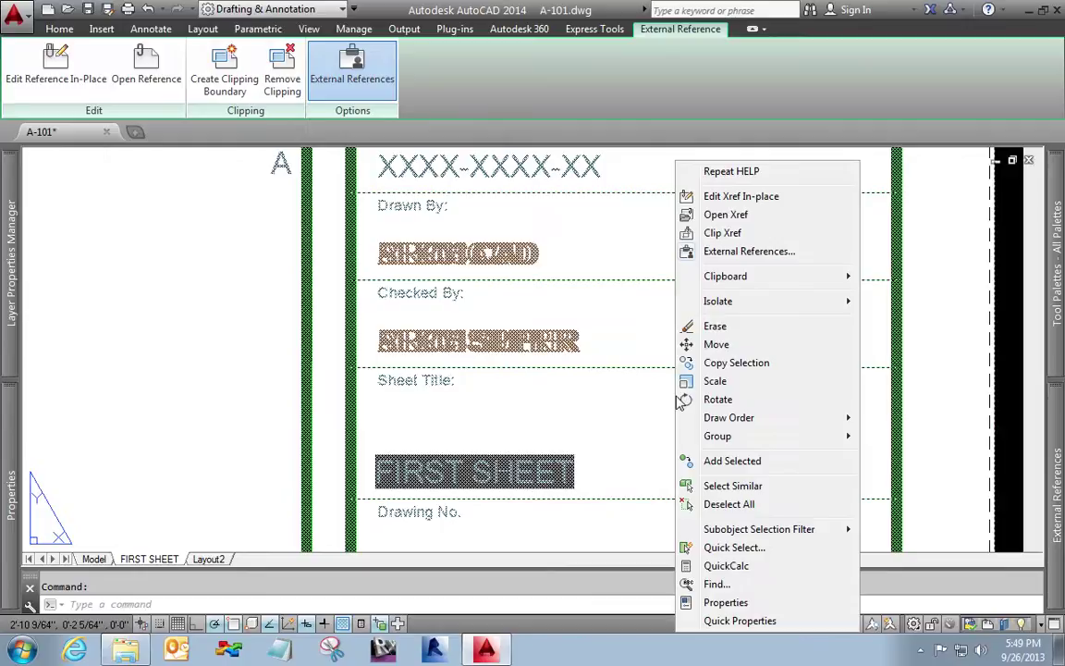
pyautogui.click(725, 215)
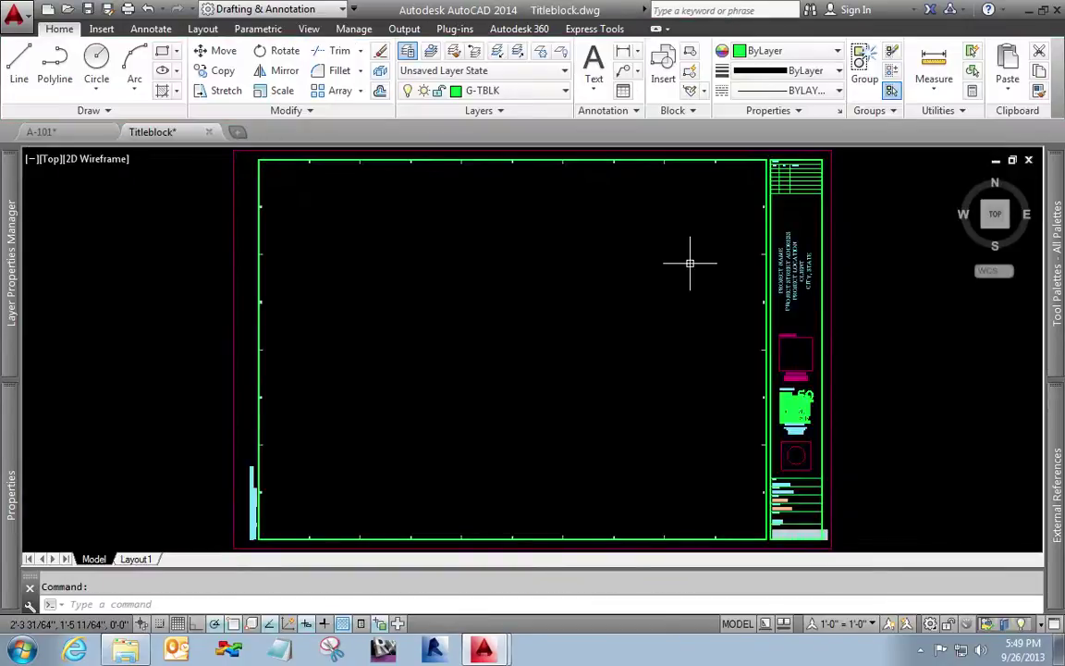
pyautogui.moveTo(868, 499); pyautogui.dragTo(778, 440, button='middle')
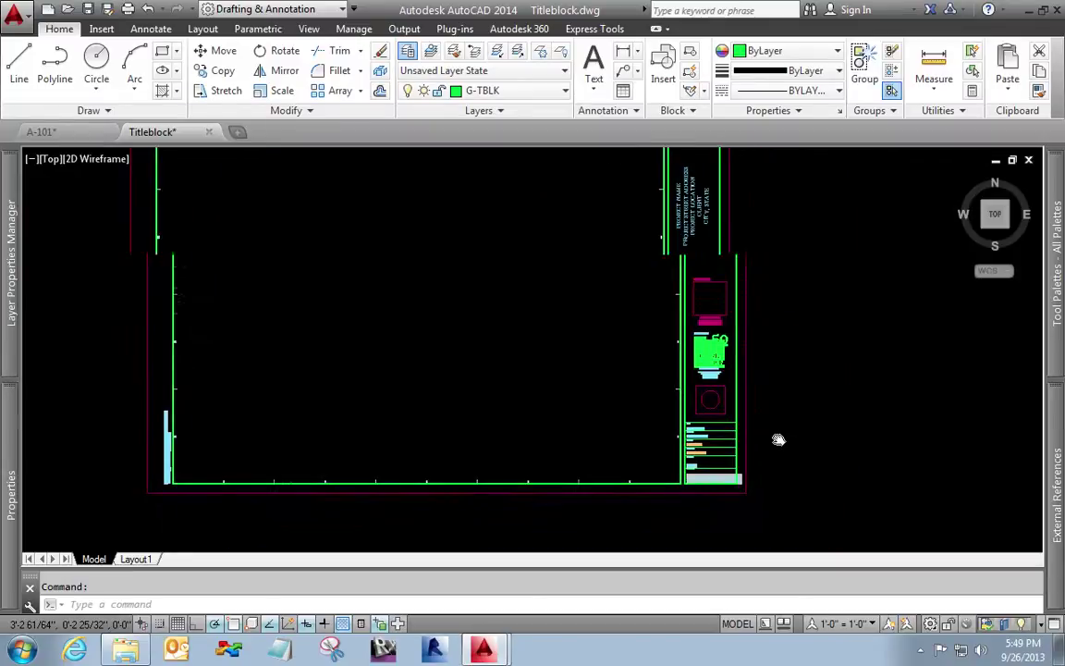
pyautogui.scroll(1, 779, 440)
pyautogui.scroll(-4, 773, 414)
pyautogui.scroll(5, 772, 414)
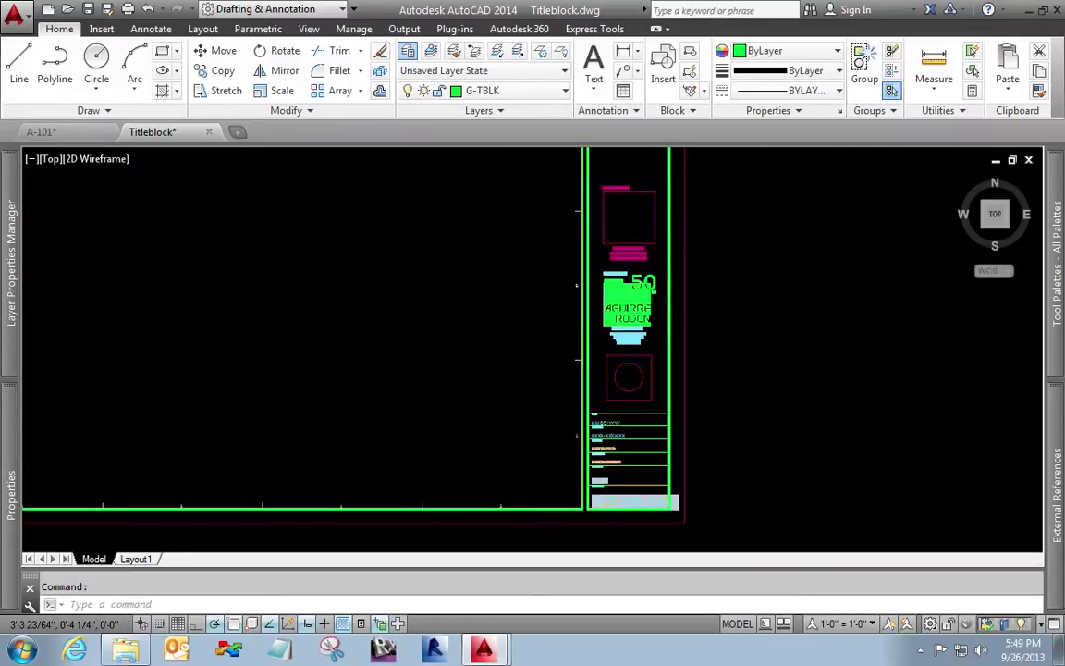
pyautogui.scroll(4, 773, 414)
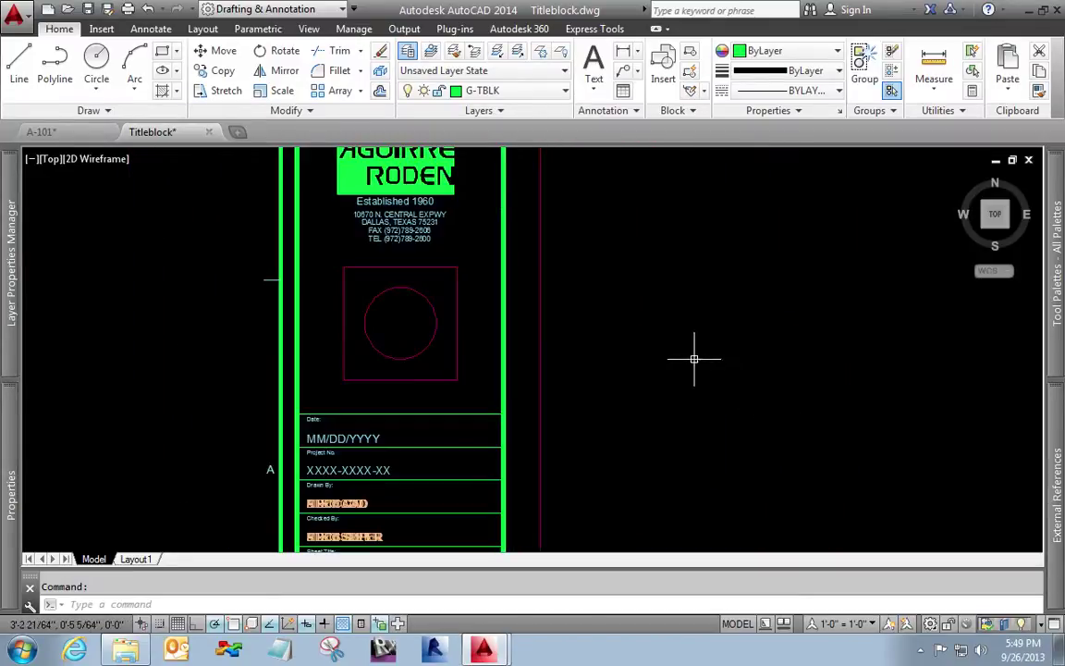
# - Make G-SEAL-ARCH the current layer and bring up the Seal Video folder in Explorer
pyautogui.click(530, 91)
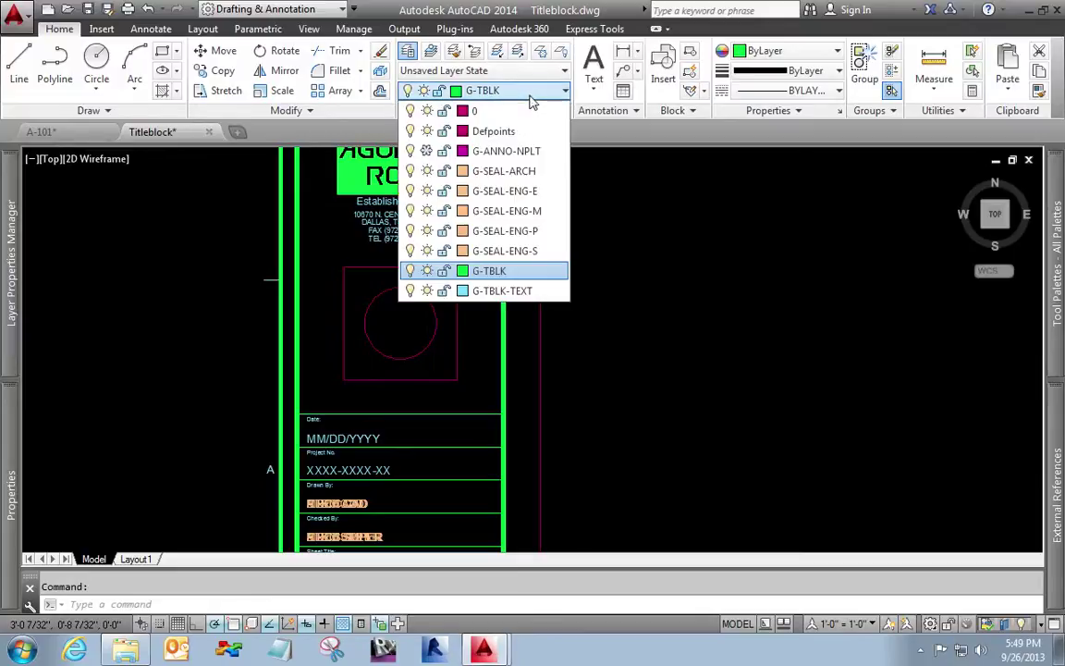
pyautogui.click(527, 171)
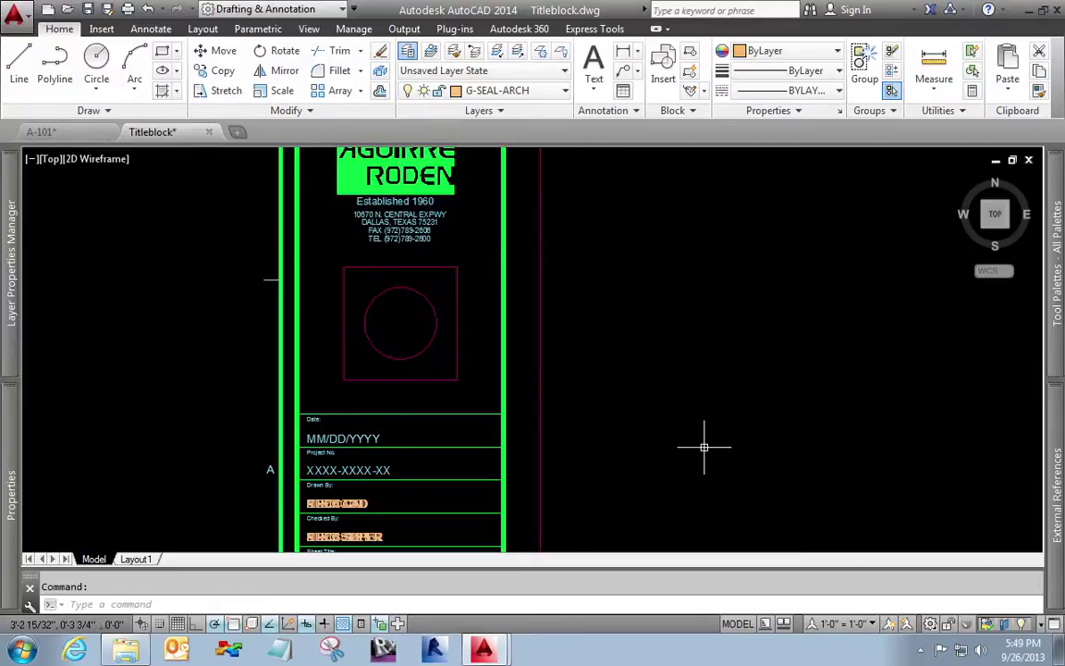
pyautogui.click(125, 649)
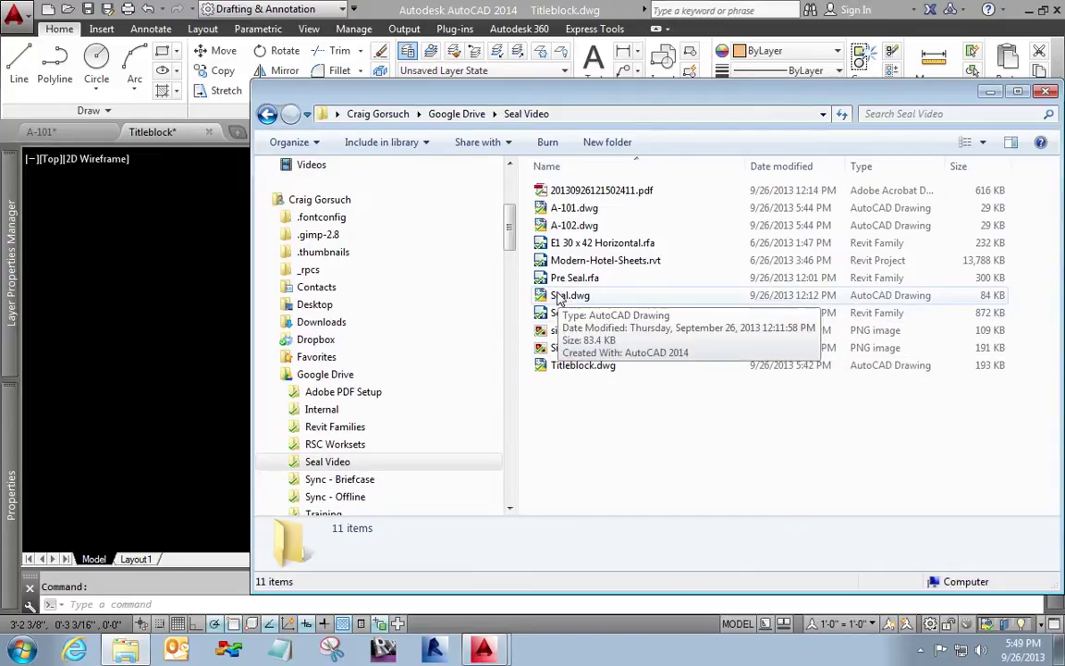
# - Insert Seal.dwg into the empty seal box at default scale and dismiss the Standards Violation notice
pyautogui.moveTo(558, 298); pyautogui.dragTo(100, 344)
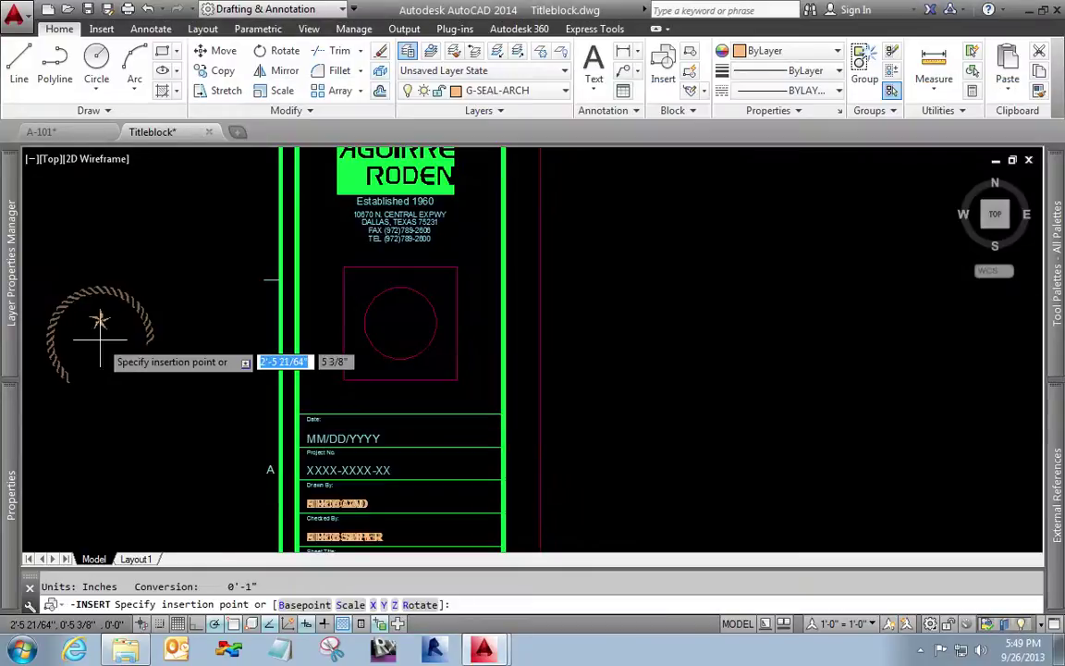
pyautogui.click(401, 319)
pyautogui.press('Return')
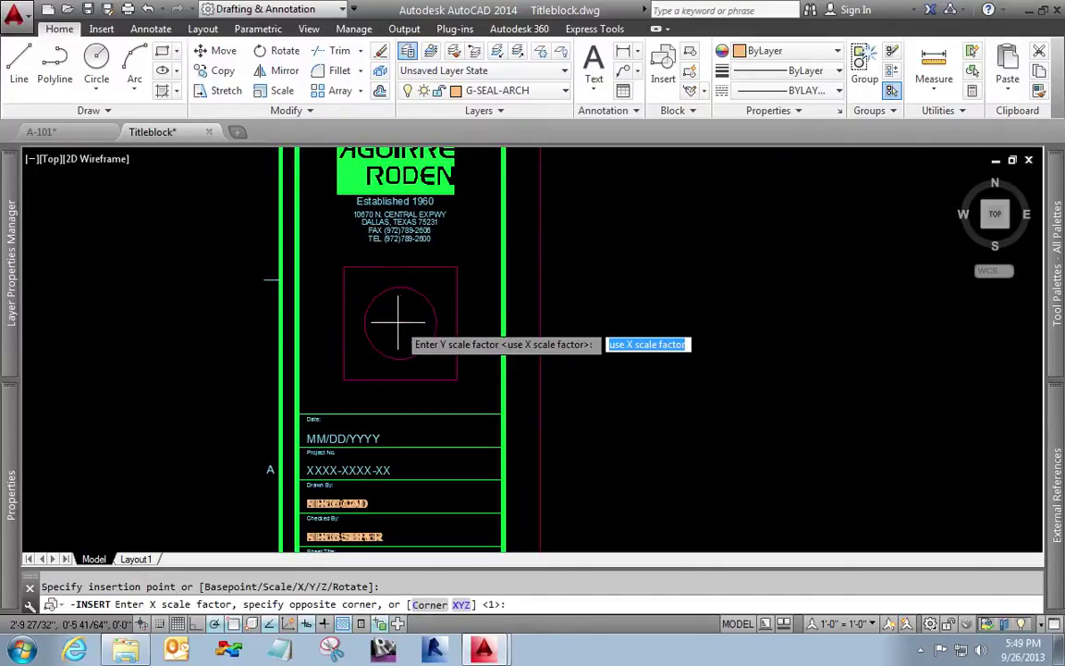
pyautogui.press('Return')
pyautogui.press('Return')
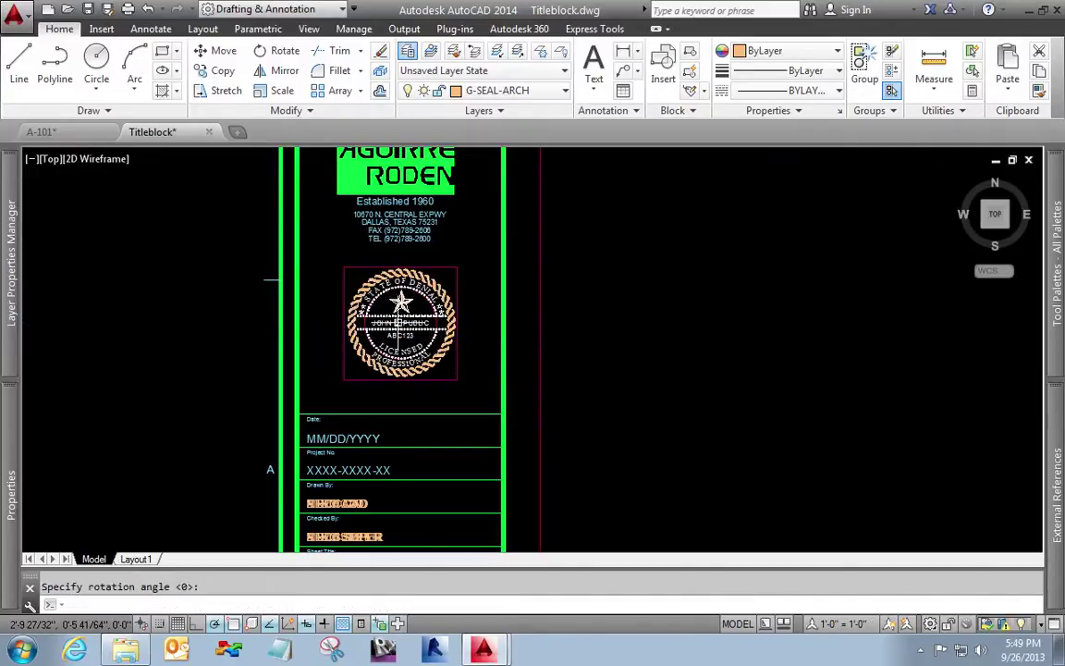
pyautogui.scroll(6, 400, 321)
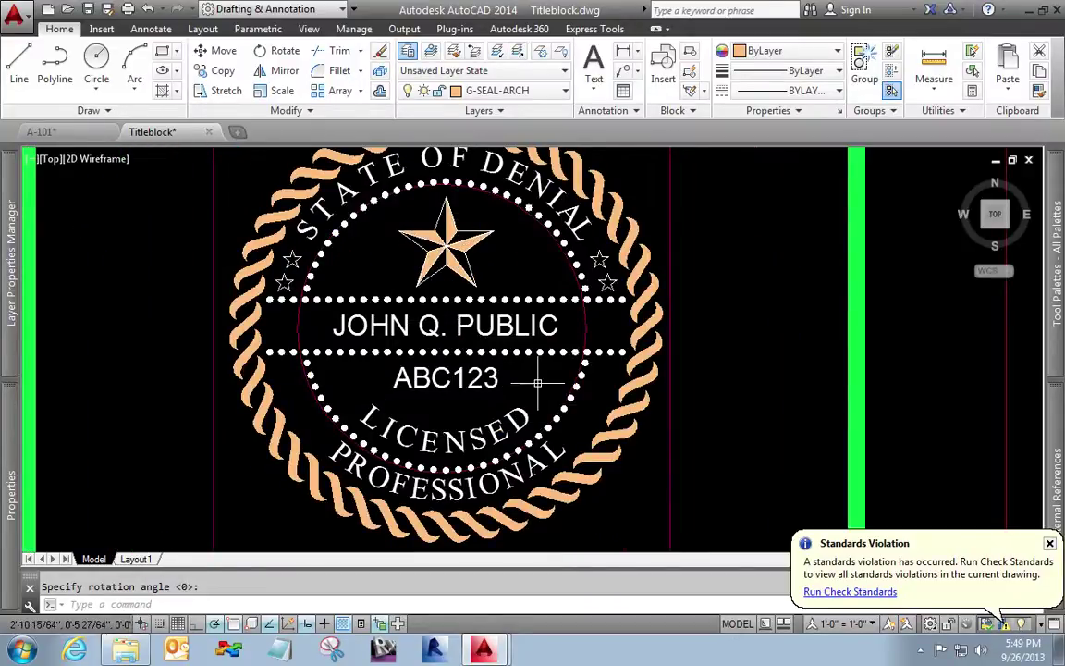
pyautogui.moveTo(479, 189); pyautogui.dragTo(479, 209, button='middle')
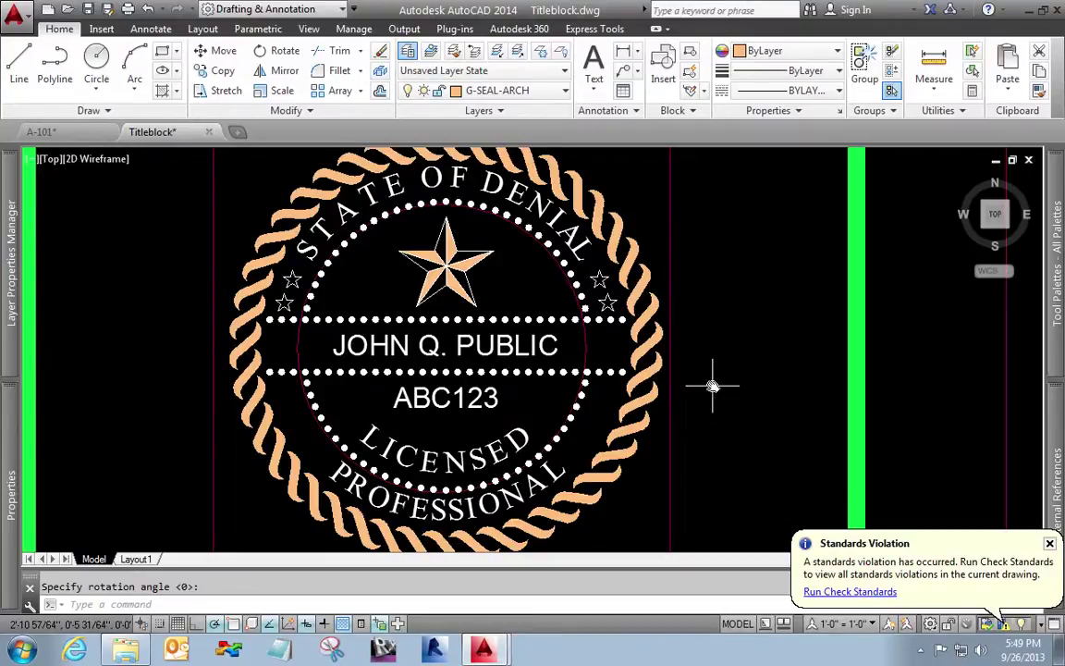
pyautogui.moveTo(708, 380); pyautogui.dragTo(699, 370, button='middle')
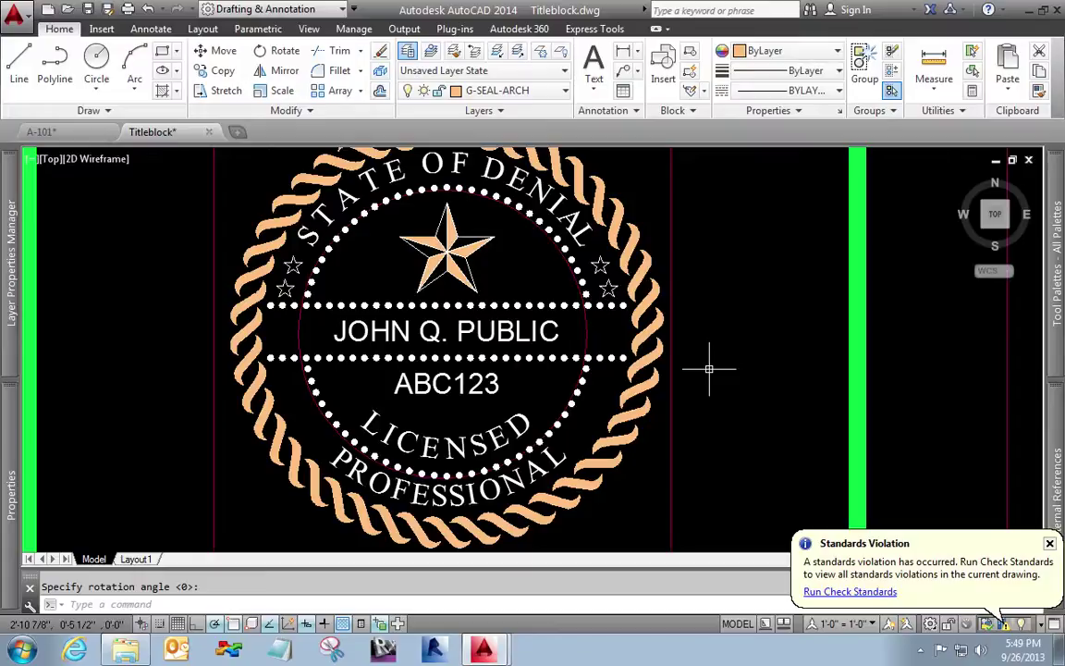
pyautogui.scroll(-3, 759, 366)
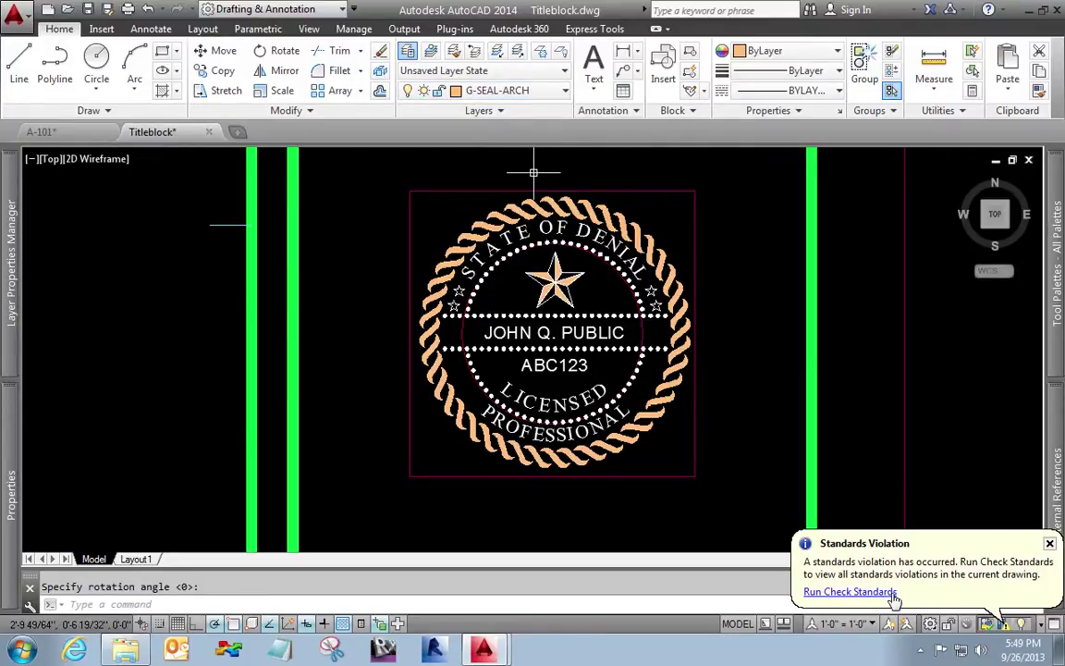
pyautogui.click(1049, 544)
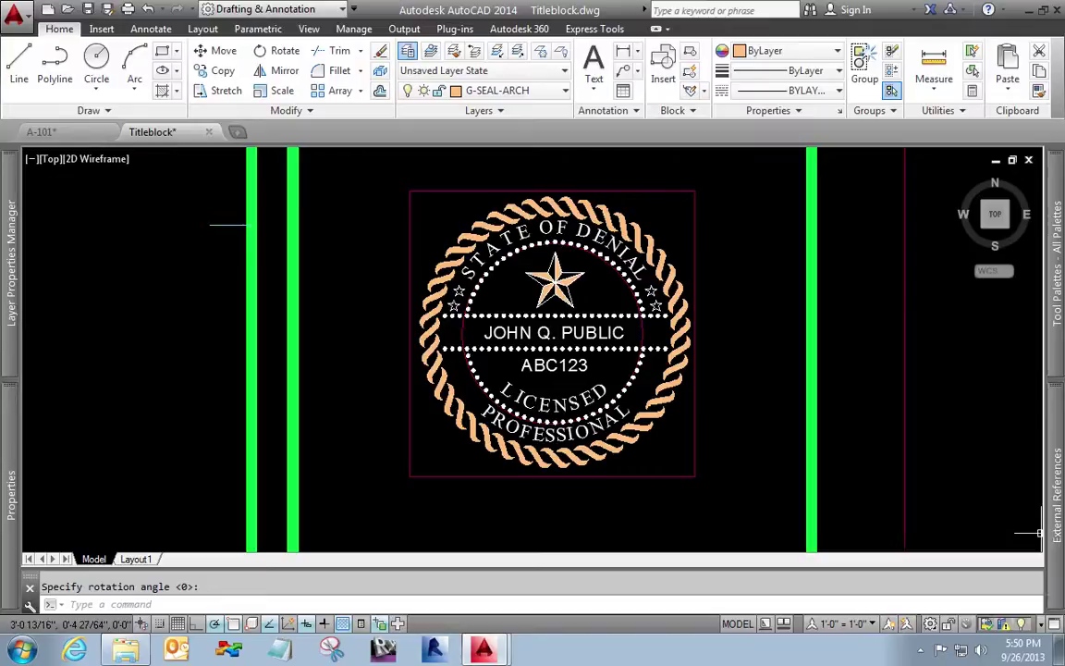
# - Complete the seal insertion at 0° rotation, clear the selection and pan the seal left
pyautogui.click(649, 234)
pyautogui.press('Return')
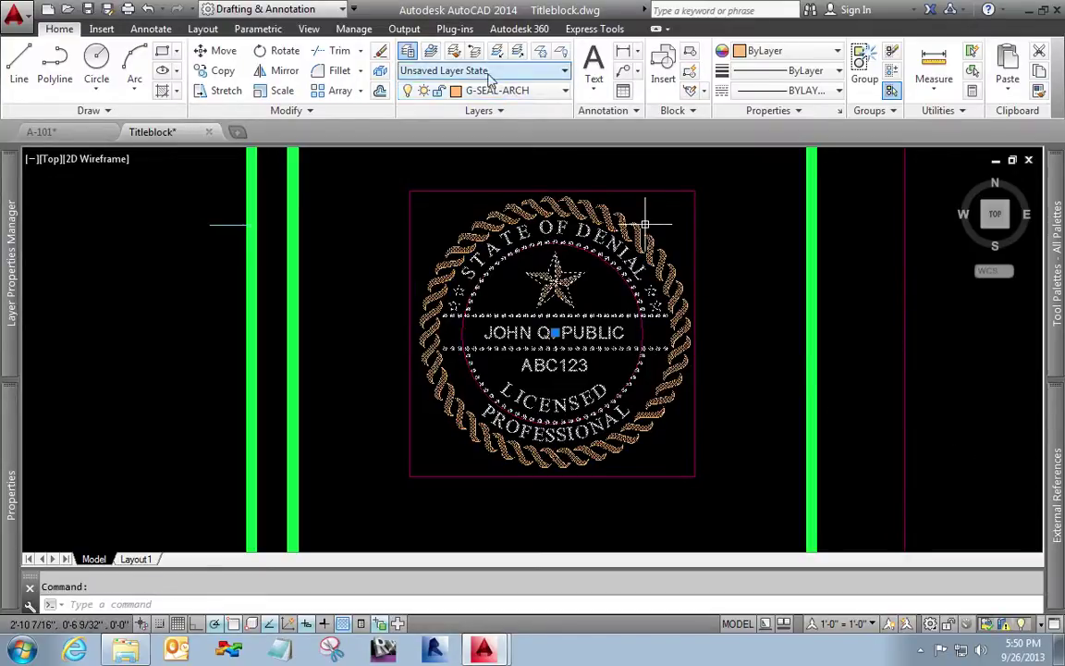
pyautogui.press('Escape')
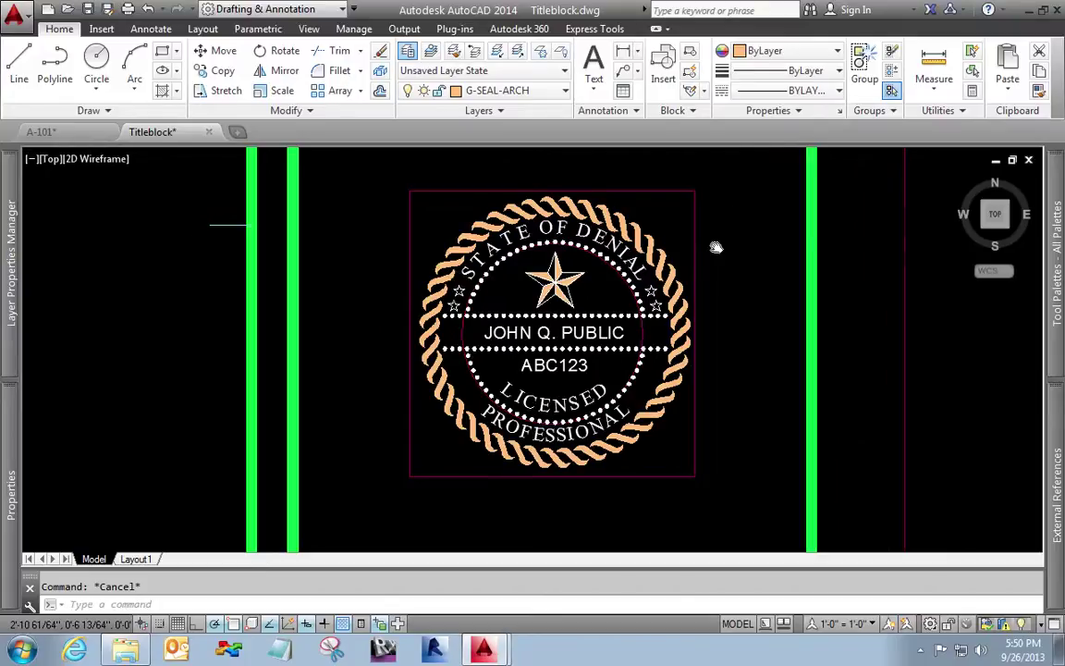
pyautogui.moveTo(715, 247)
pyautogui.mouseDown(button='middle')
pyautogui.moveTo(637, 236)
pyautogui.moveTo(637, 249)
pyautogui.mouseUp(button='middle')
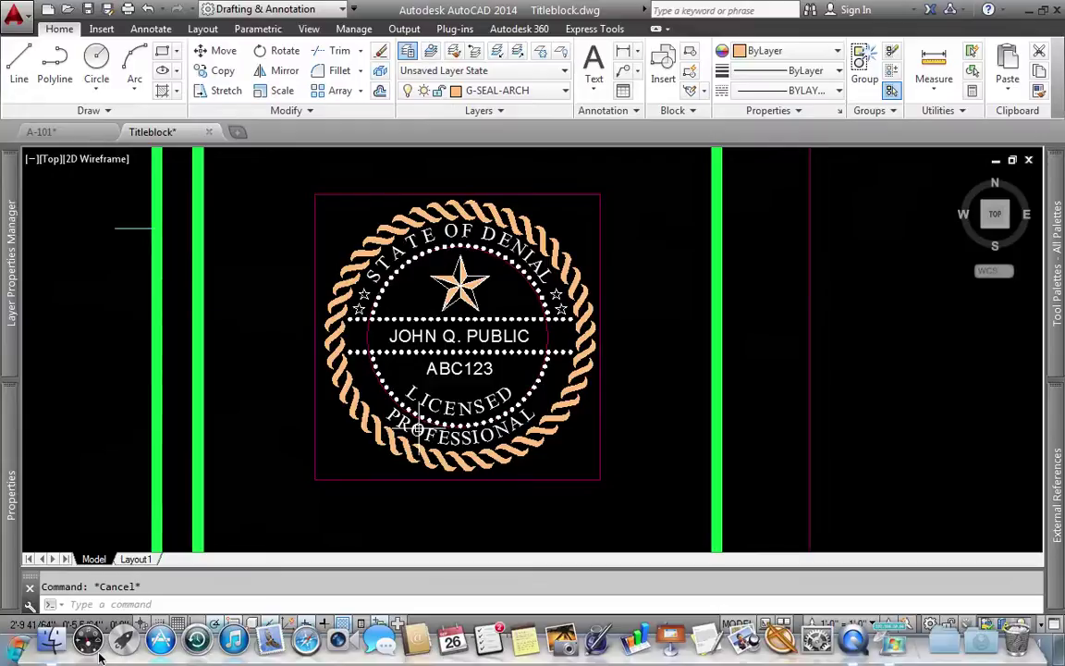
pyautogui.click(92, 648)
# - Insert signature.png below-left of the seal at scale 1 and rotation 0
pyautogui.click(162, 451)
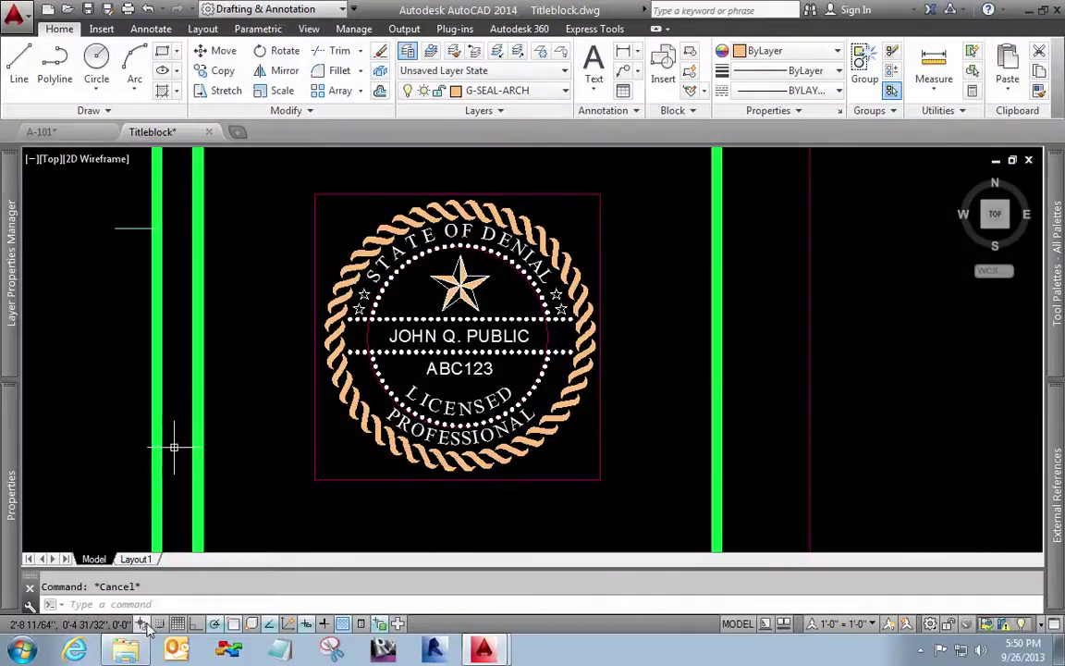
pyautogui.click(124, 650)
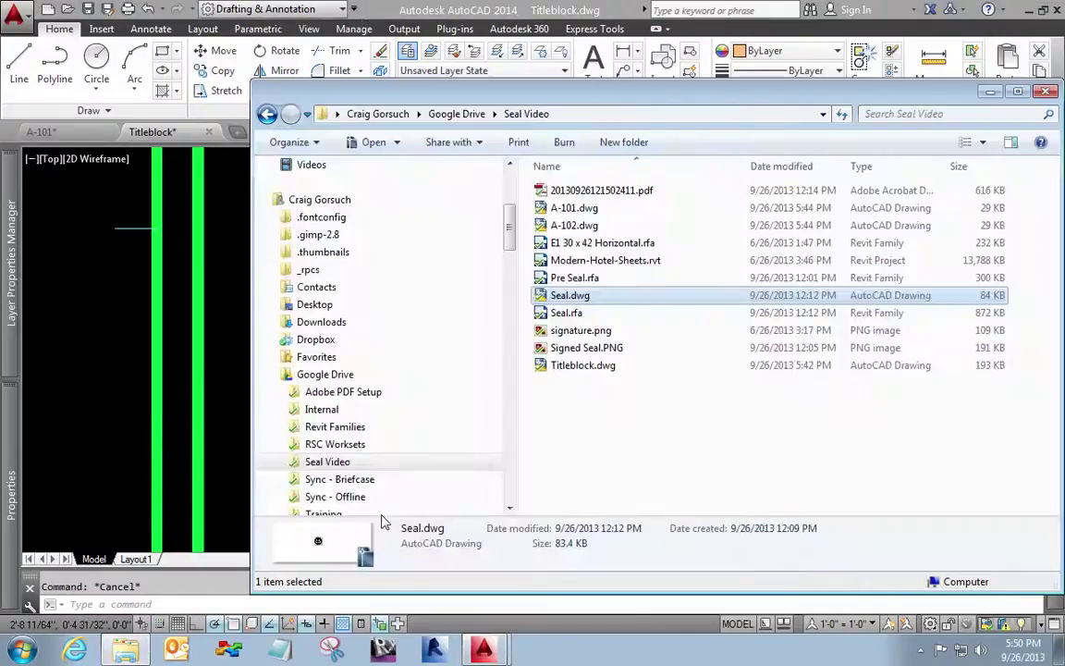
pyautogui.click(584, 330)
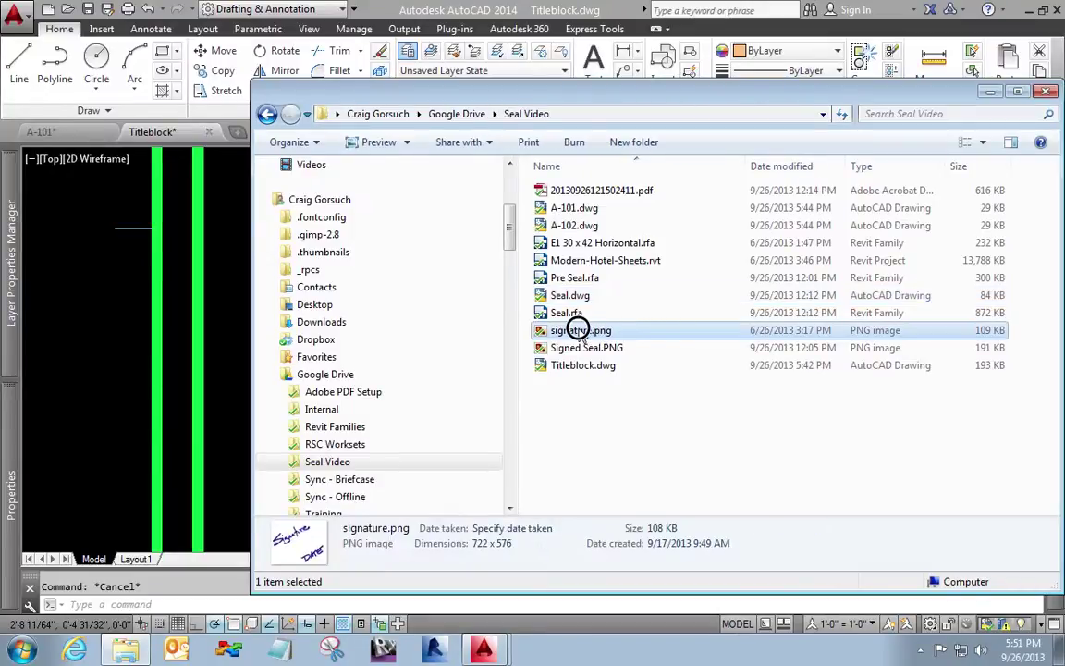
pyautogui.moveTo(577, 330)
pyautogui.mouseDown()
pyautogui.moveTo(169, 349)
pyautogui.moveTo(126, 384)
pyautogui.mouseUp()
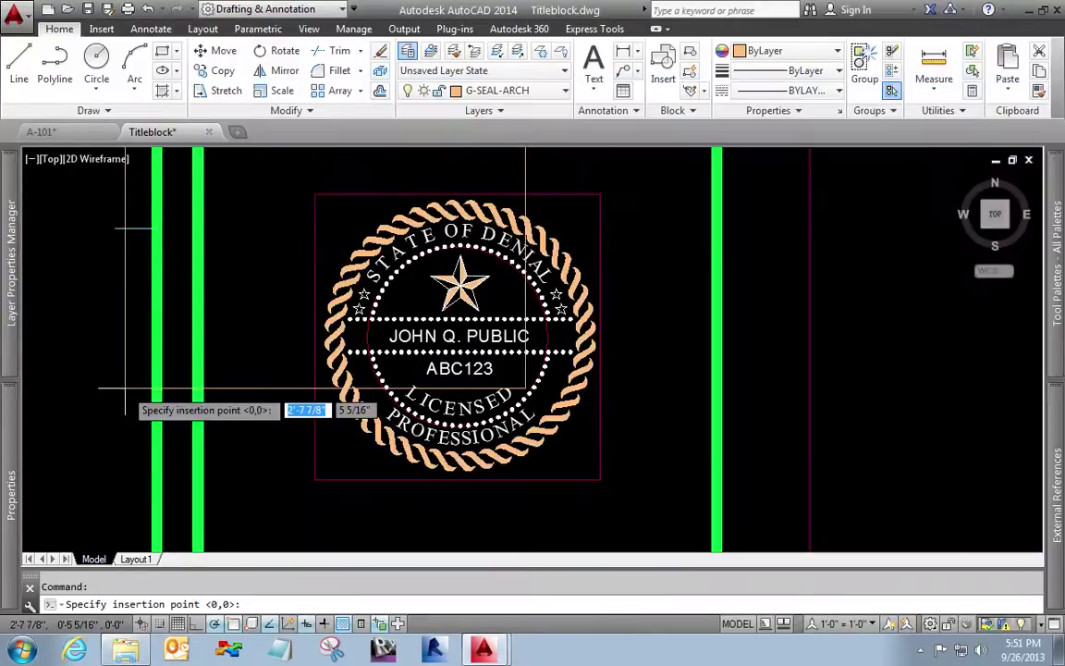
pyautogui.click(273, 495)
pyautogui.press('Return')
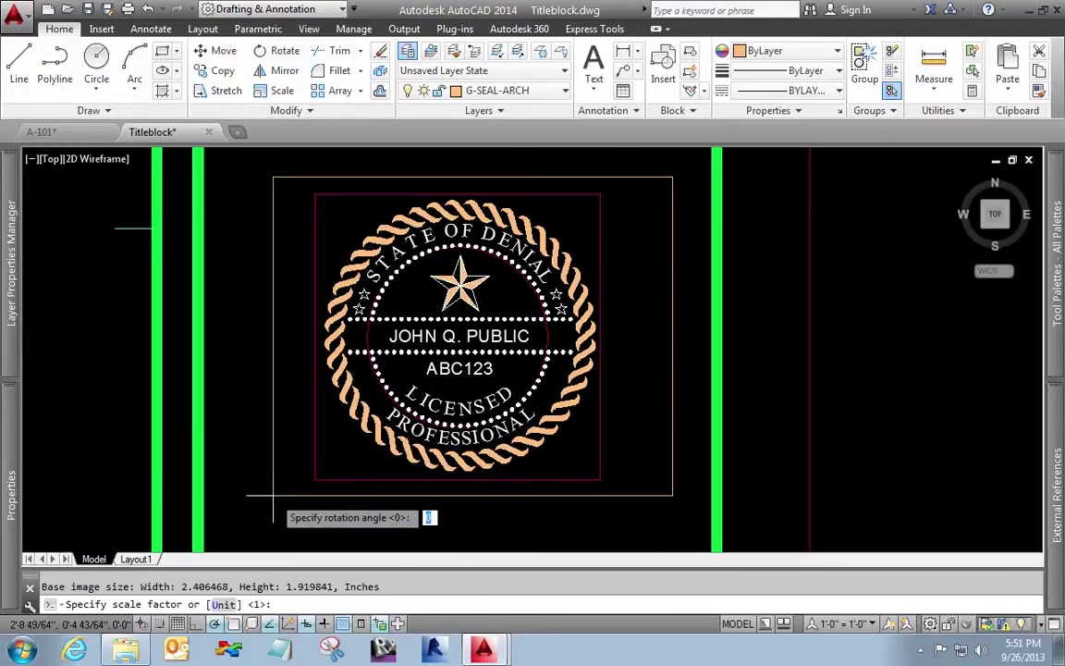
pyautogui.press('Return')
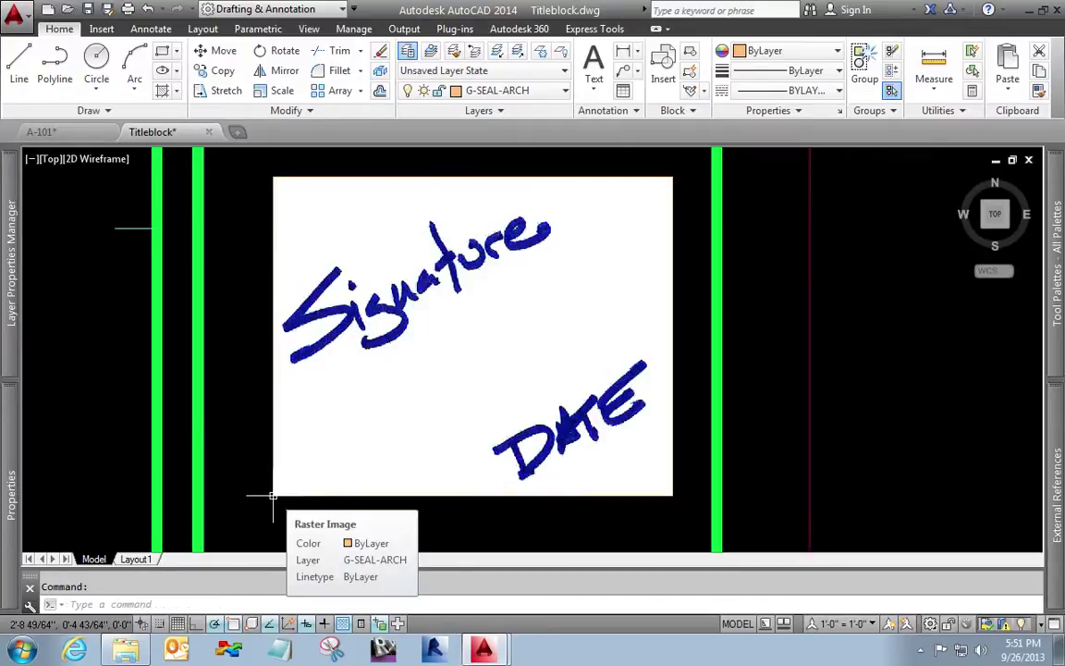
# - Send the signature image behind the seal with STB
pyautogui.write('stb')
pyautogui.press('Return')
pyautogui.click(273, 497)
pyautogui.press('Return')
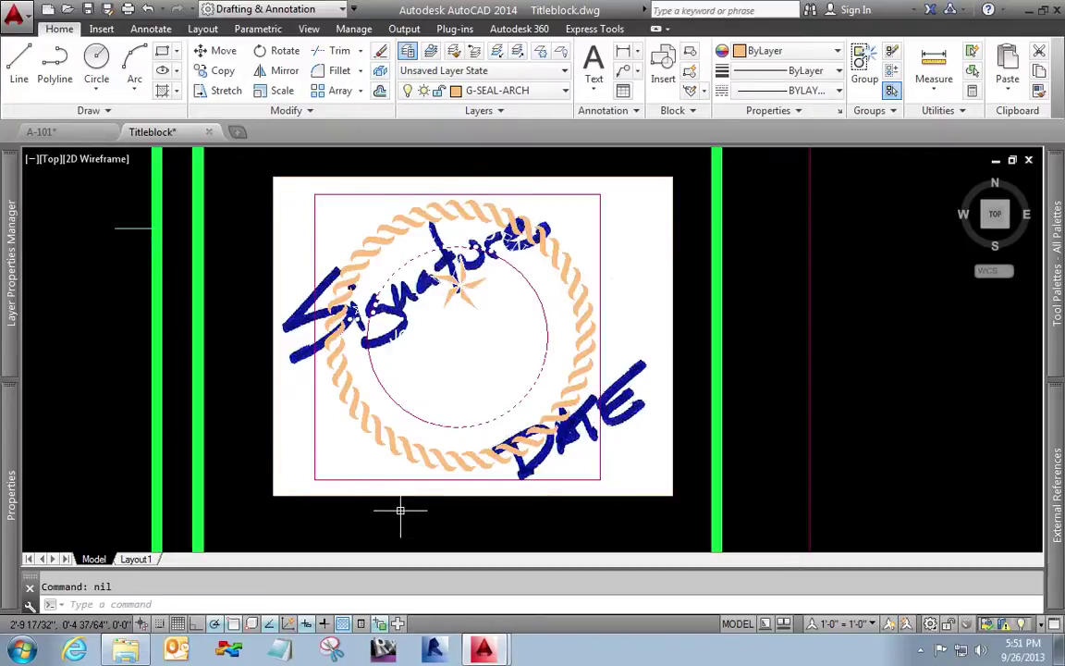
# - Move the signature image twice to align it, then zoom out to the whole sheet
pyautogui.write('m')
pyautogui.press('Return')
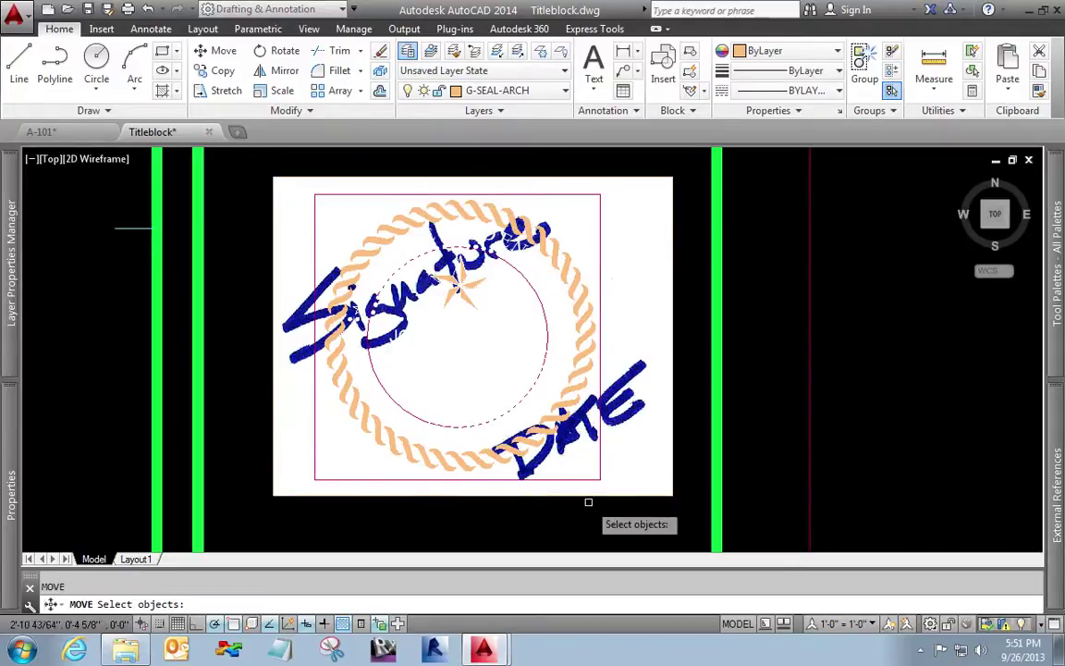
pyautogui.click(657, 497)
pyautogui.click(695, 492)
pyautogui.press('Return')
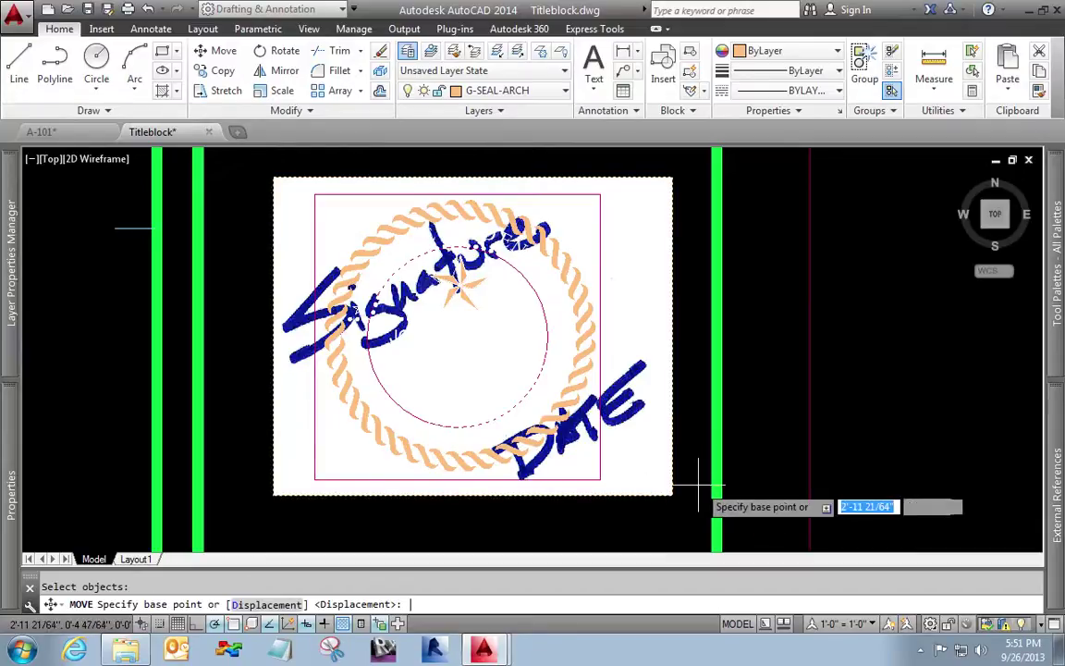
pyautogui.click(698, 490)
pyautogui.click(694, 475)
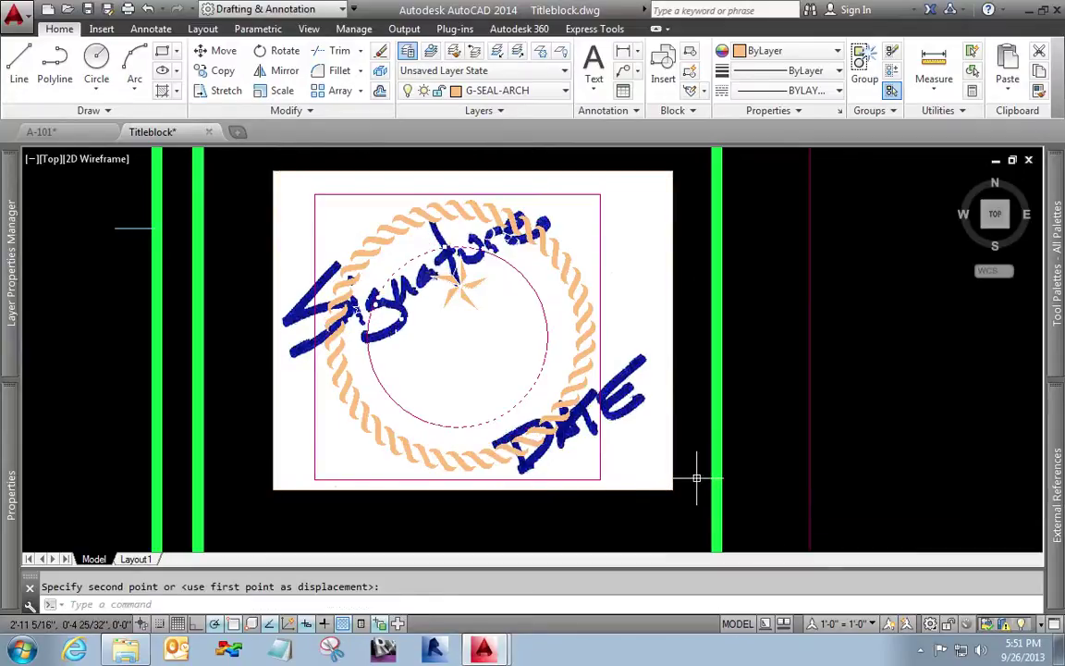
pyautogui.press('Return')
pyautogui.click(700, 482)
pyautogui.click(653, 505)
pyautogui.press('Return')
pyautogui.click(648, 507)
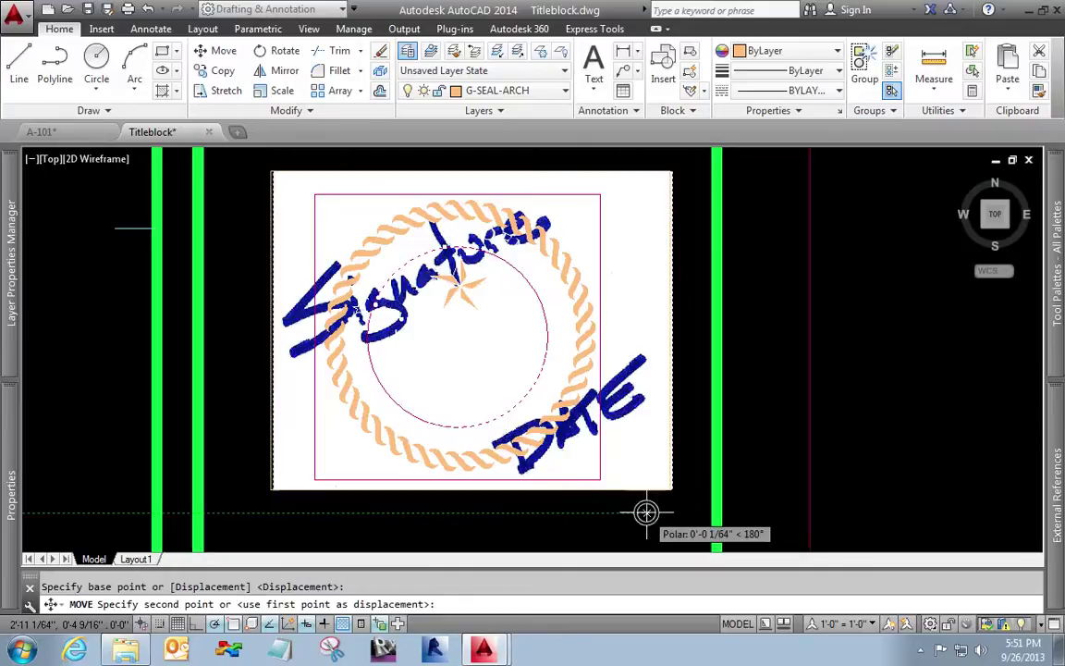
pyautogui.click(646, 511)
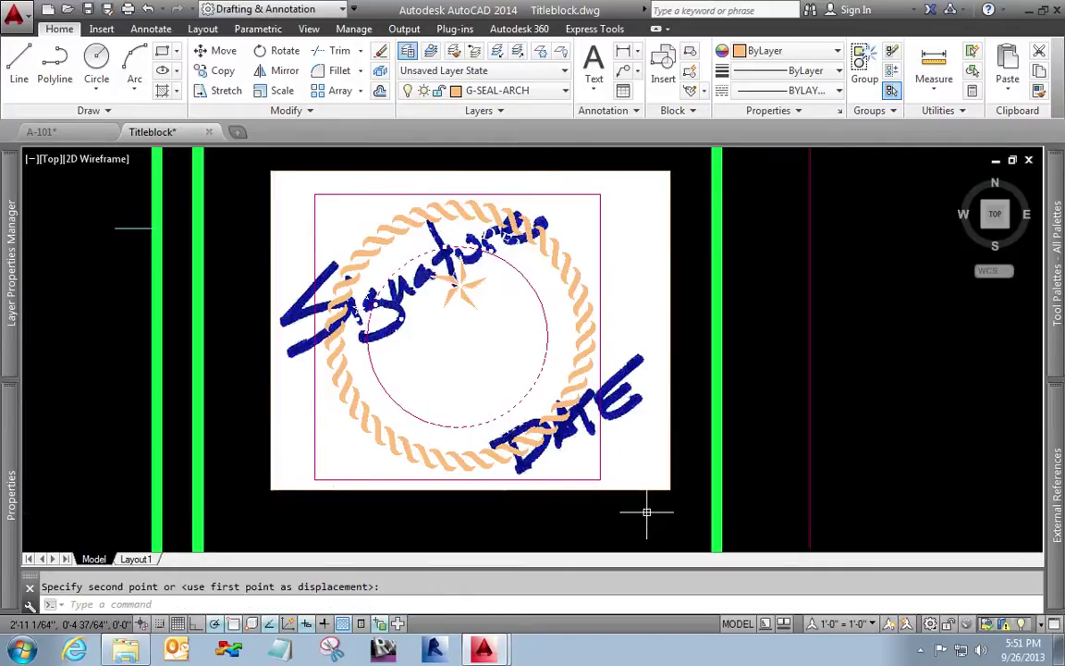
pyautogui.write('z')
pyautogui.press('Return')
pyautogui.write('a')
pyautogui.press('Return')
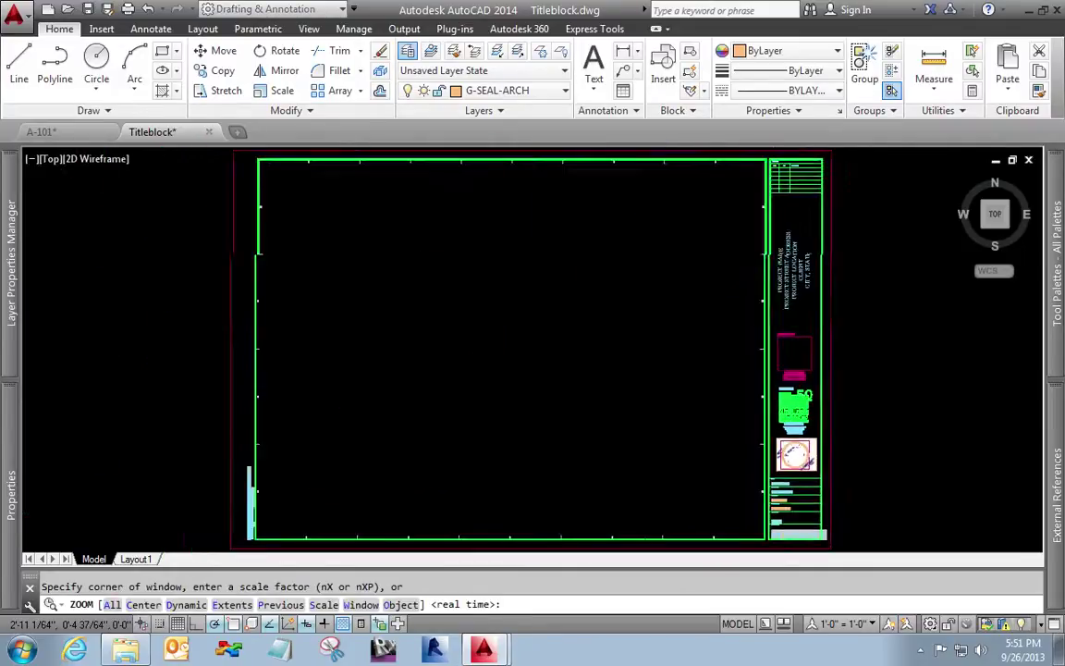
# - Save Titleblock.dwg, switch to A-101, reload the Titleblock xref and pan to the signed seal
pyautogui.hotkey('ctrl', 's')
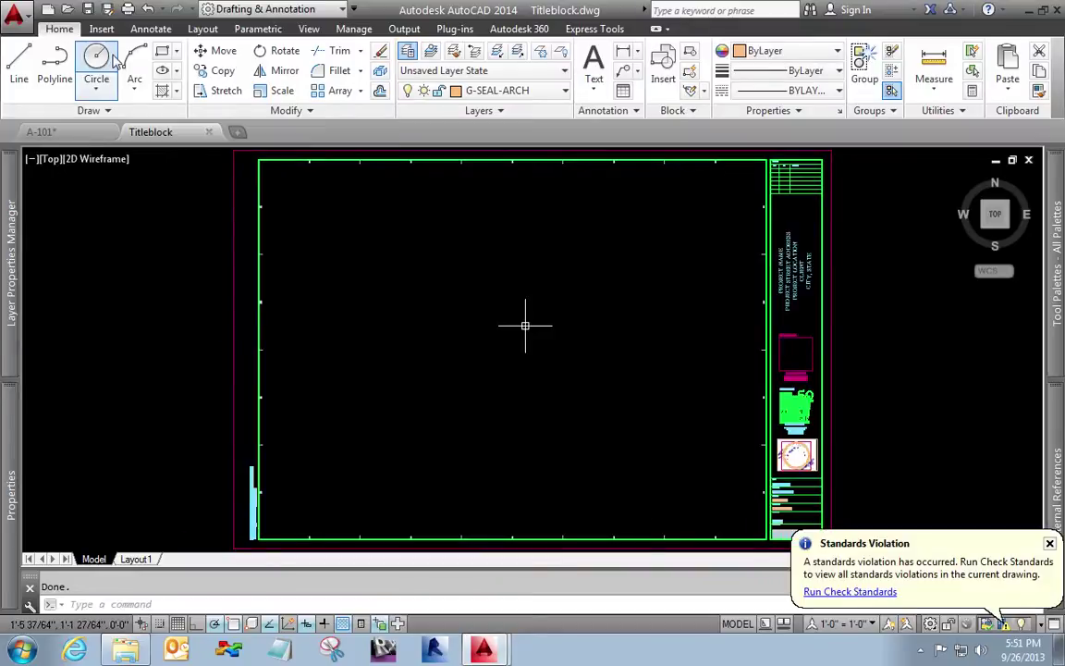
pyautogui.click(55, 131)
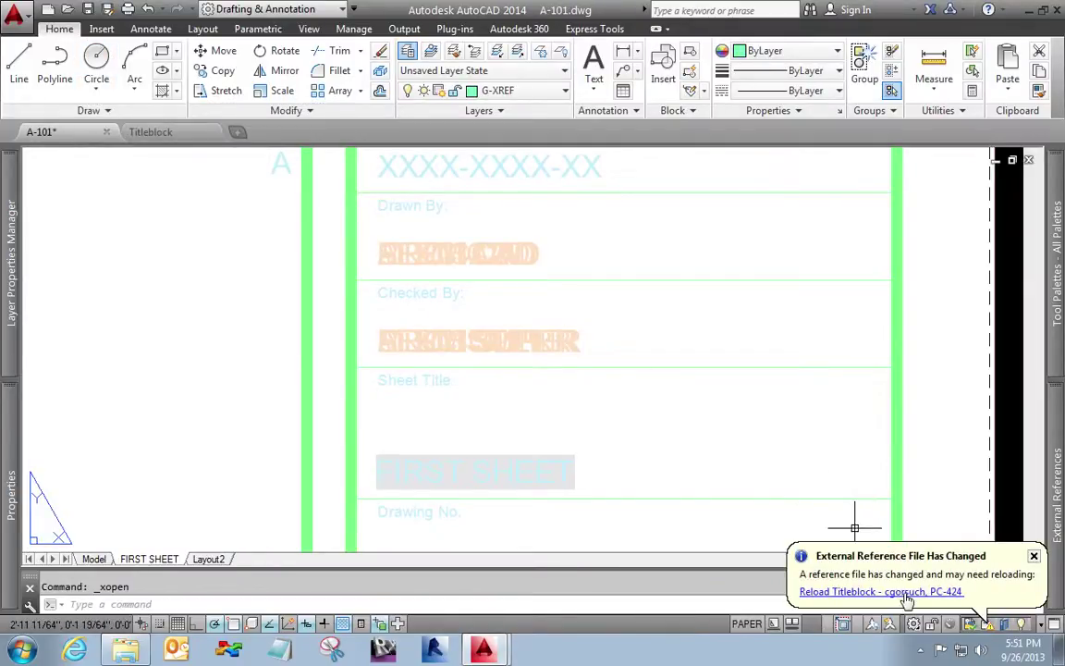
pyautogui.click(905, 593)
pyautogui.moveTo(637, 257); pyautogui.dragTo(635, 490, button='middle')
pyautogui.moveTo(646, 220); pyautogui.dragTo(634, 497, button='middle')
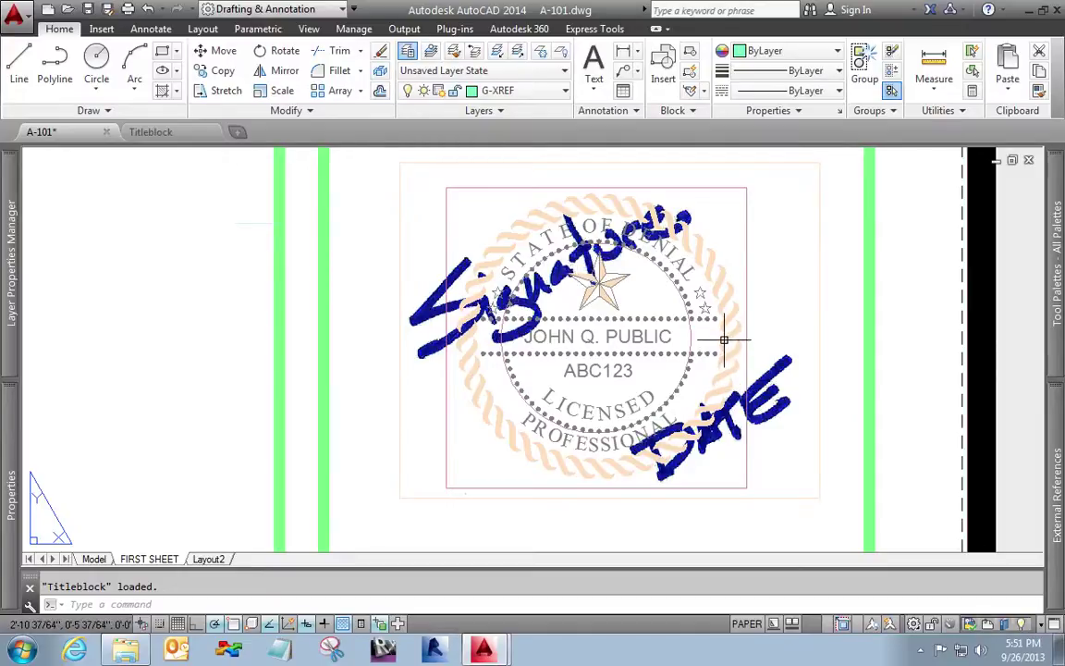
# - Freeze two Titleblock|G-SEAL-ENG layers in A-101 and check the title block fields
pyautogui.click(533, 91)
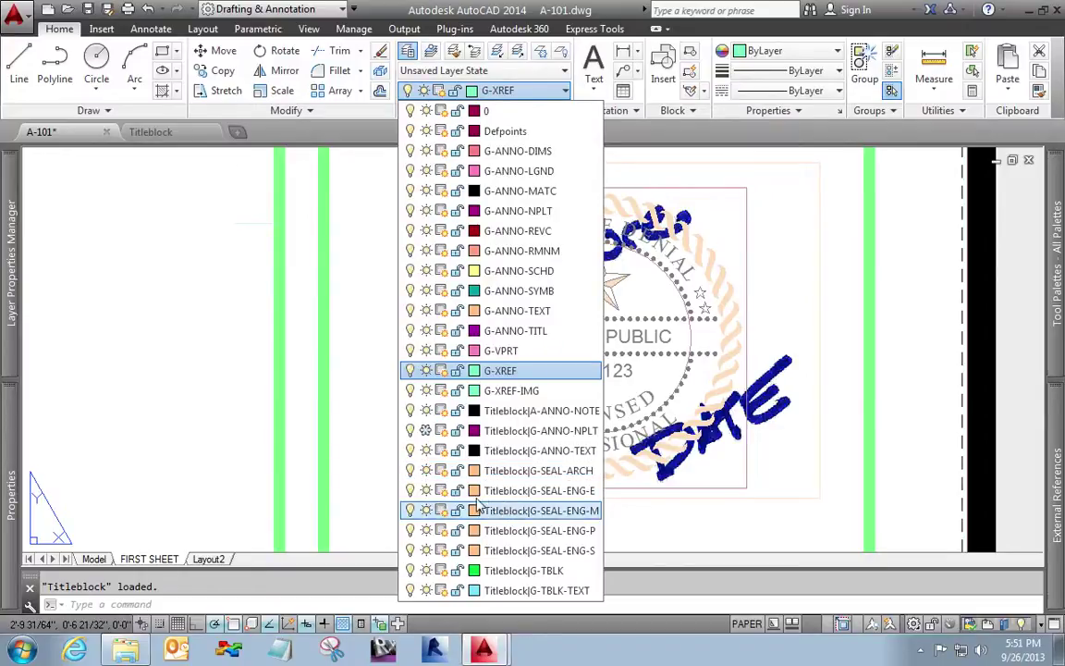
pyautogui.click(427, 516)
pyautogui.click(425, 531)
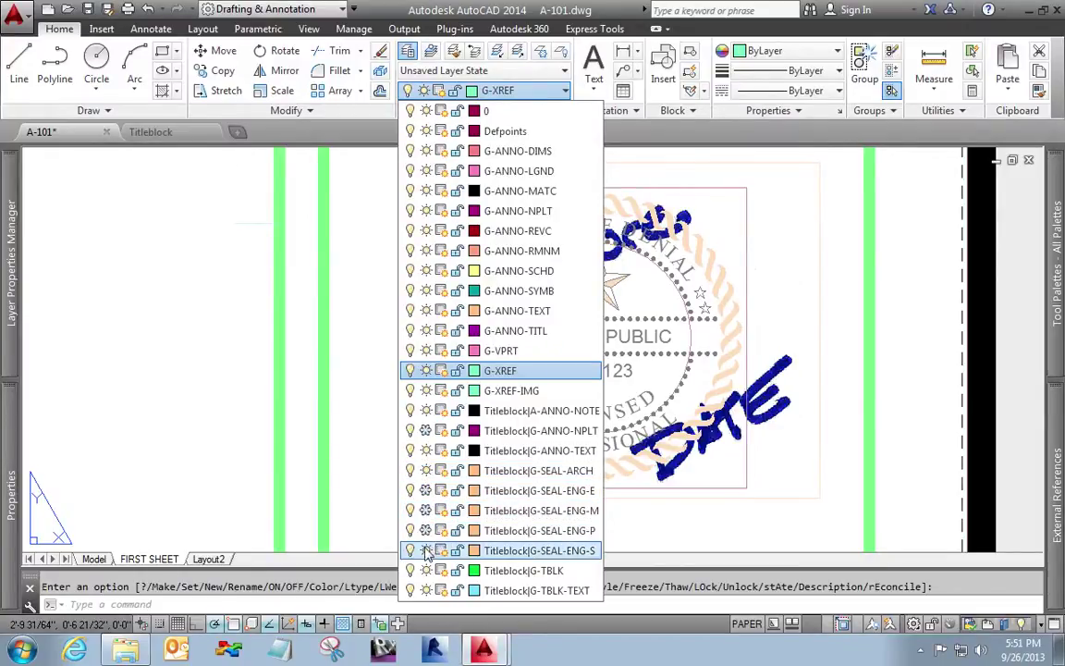
pyautogui.click(388, 473)
pyautogui.moveTo(387, 473); pyautogui.dragTo(383, 457, button='middle')
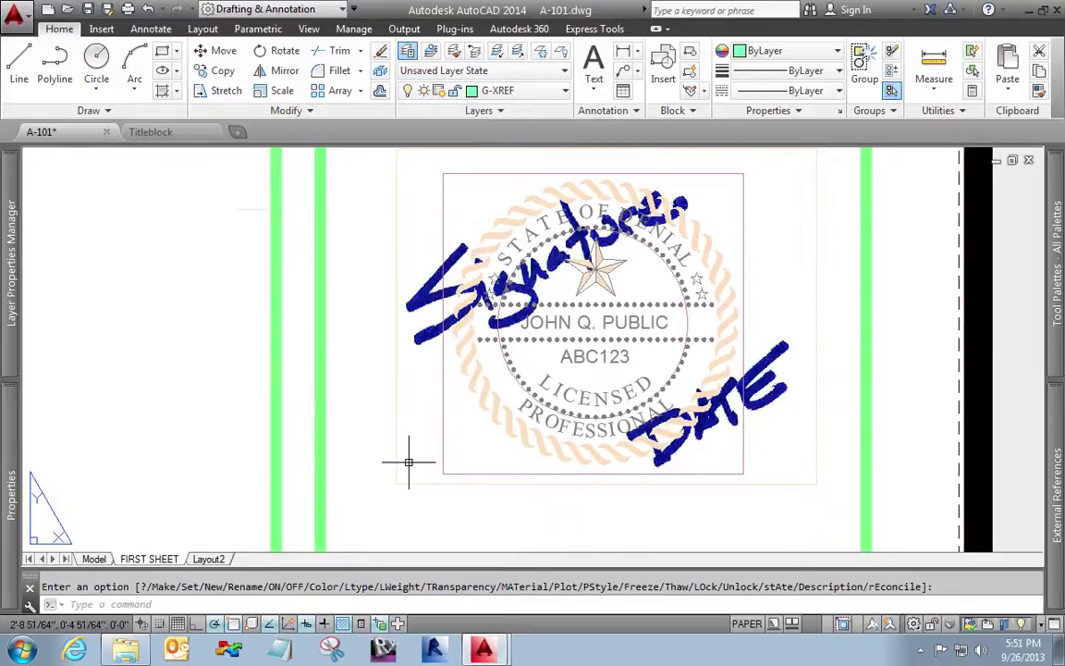
pyautogui.moveTo(356, 527); pyautogui.dragTo(374, 221, button='middle')
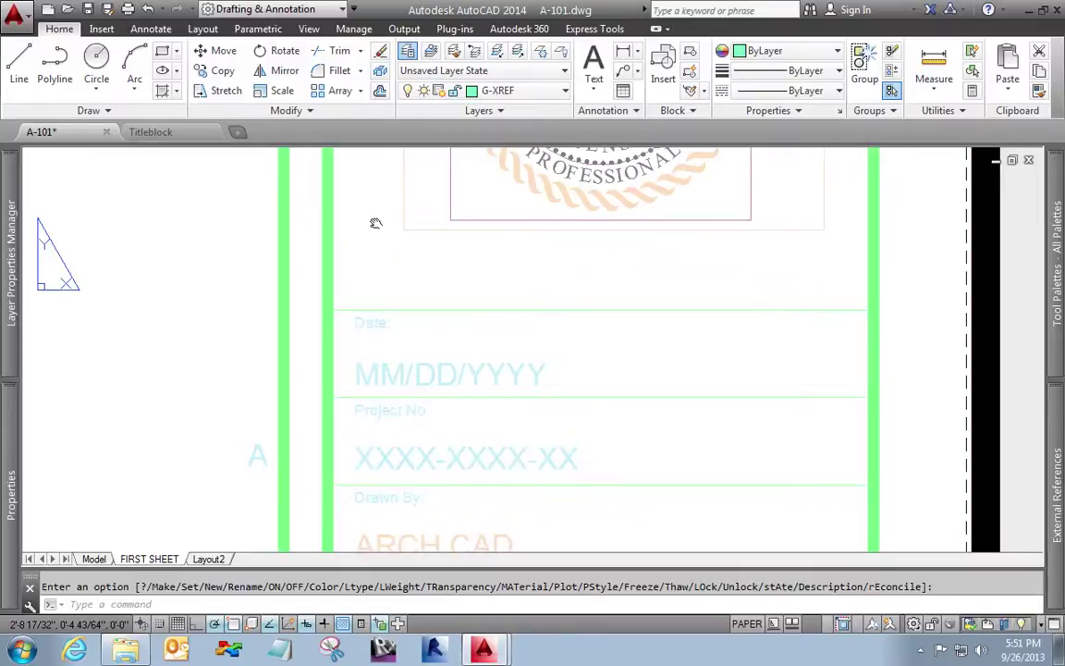
pyautogui.moveTo(374, 378); pyautogui.dragTo(356, 222, button='middle')
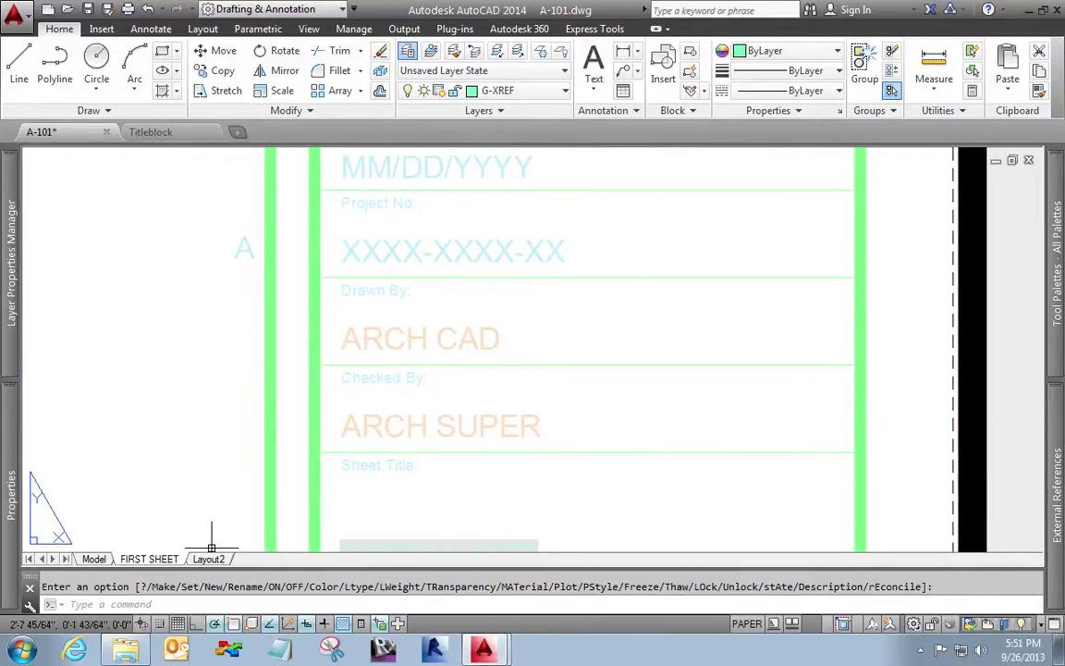
pyautogui.click(175, 135)
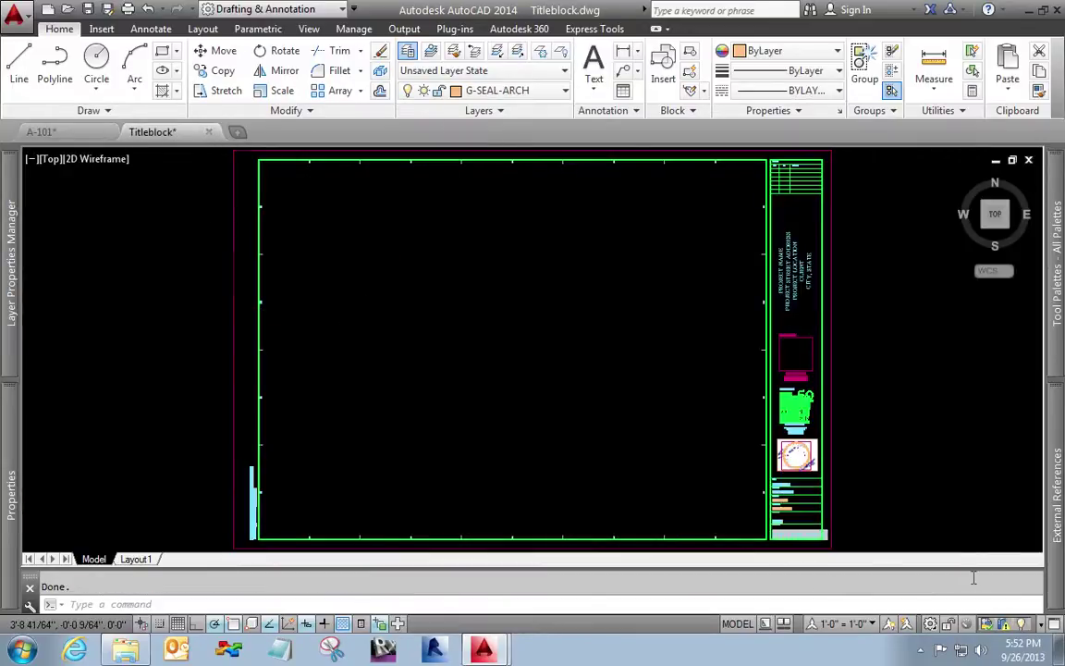
# - Zoom and pan Titleblock.dwg to frame the seal text
pyautogui.scroll(3, 823, 517)
pyautogui.scroll(5, 696, 475)
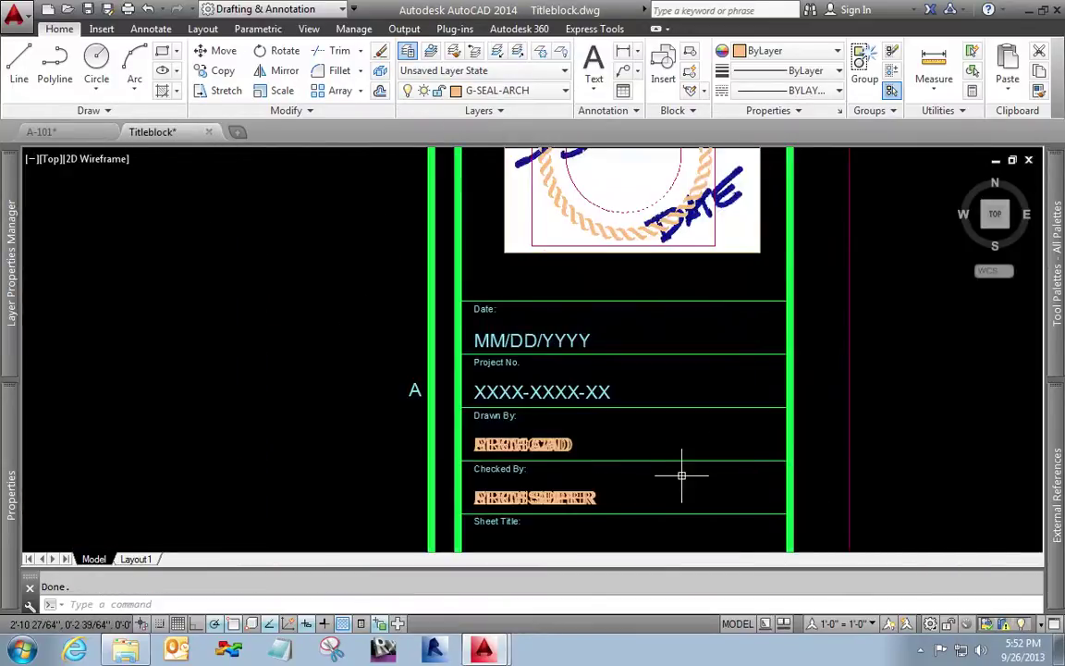
pyautogui.scroll(2, 681, 475)
pyautogui.moveTo(412, 469); pyautogui.dragTo(449, 389, button='middle')
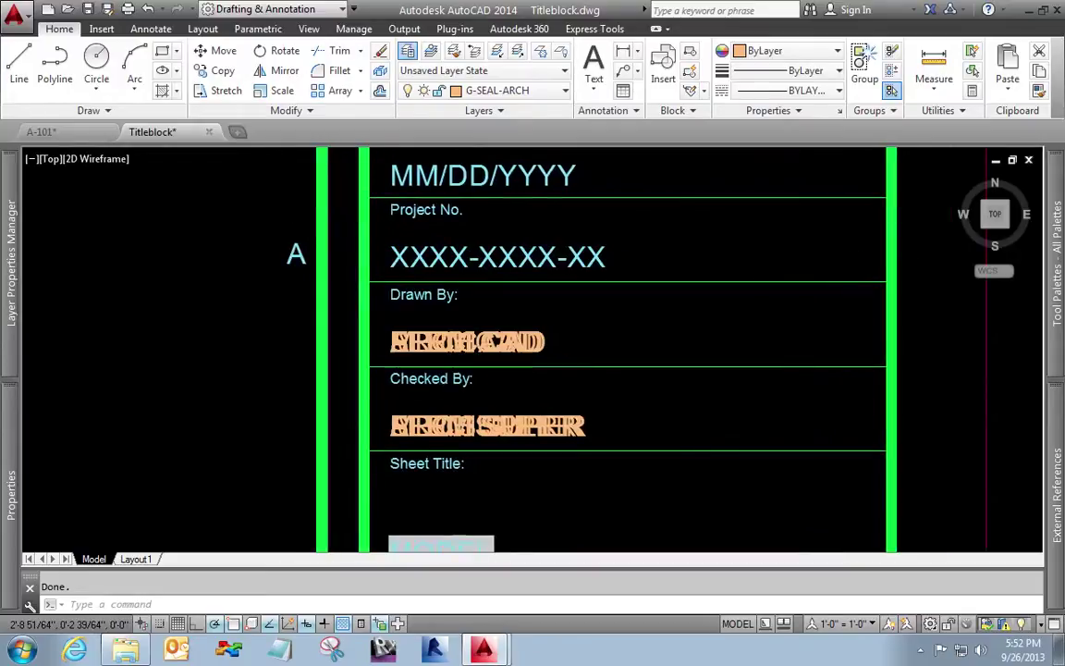
# - Turn off layers G-SEAL-ENG-E, -M, -P and -S in the Layer Properties Manager (LA)
pyautogui.write('la')
pyautogui.press('Return')
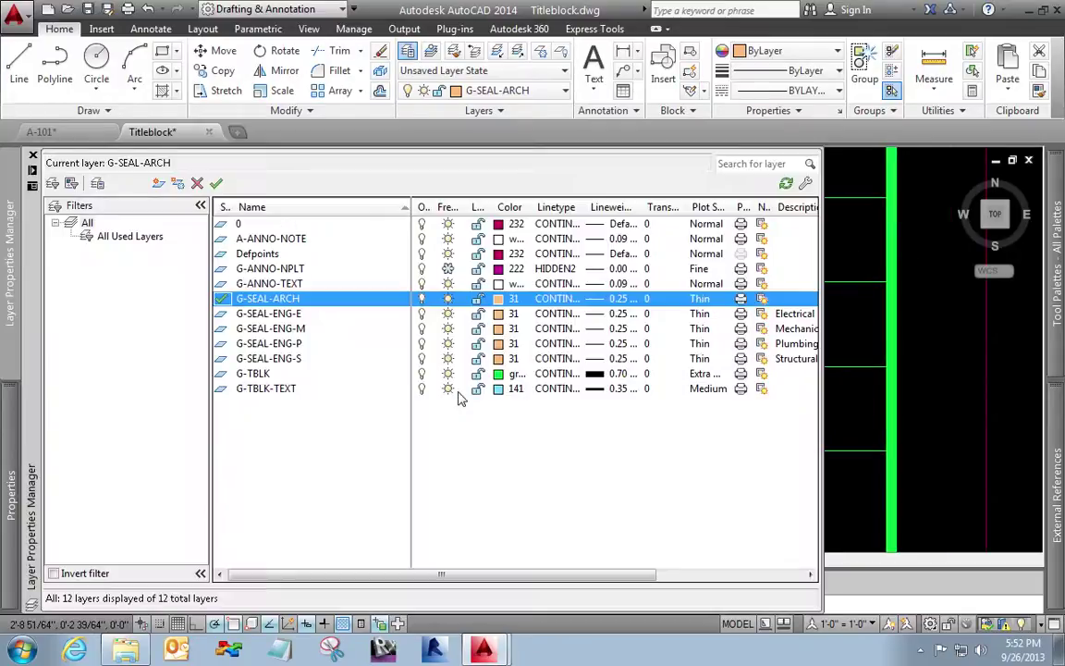
pyautogui.click(338, 319)
pyautogui.keyDown('shift'); pyautogui.click(331, 359); pyautogui.keyUp('shift')
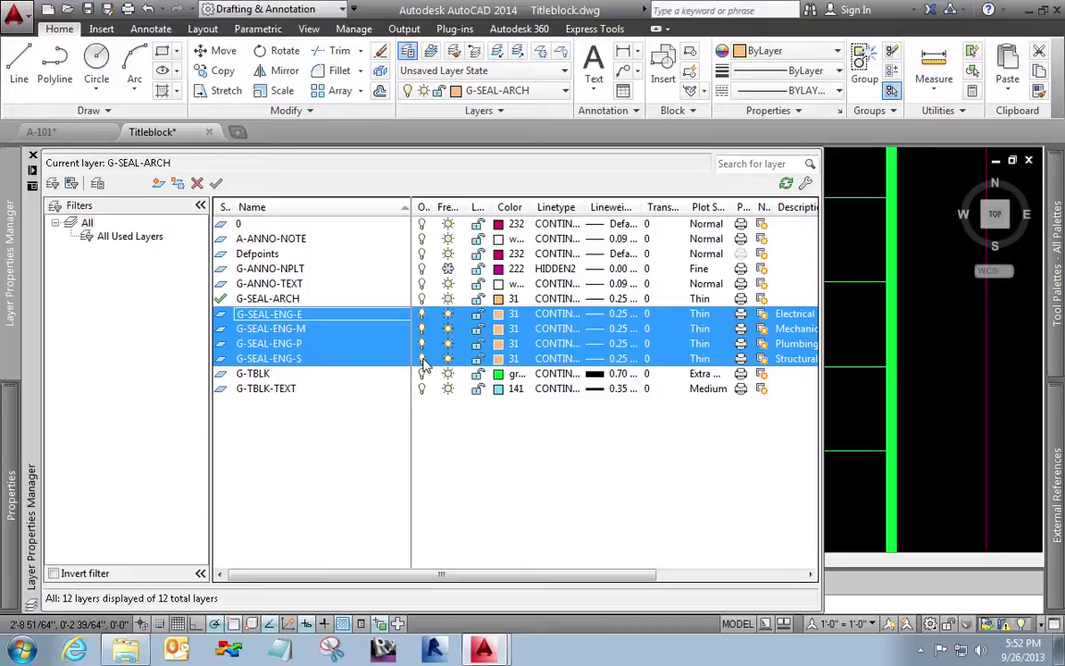
pyautogui.click(421, 360)
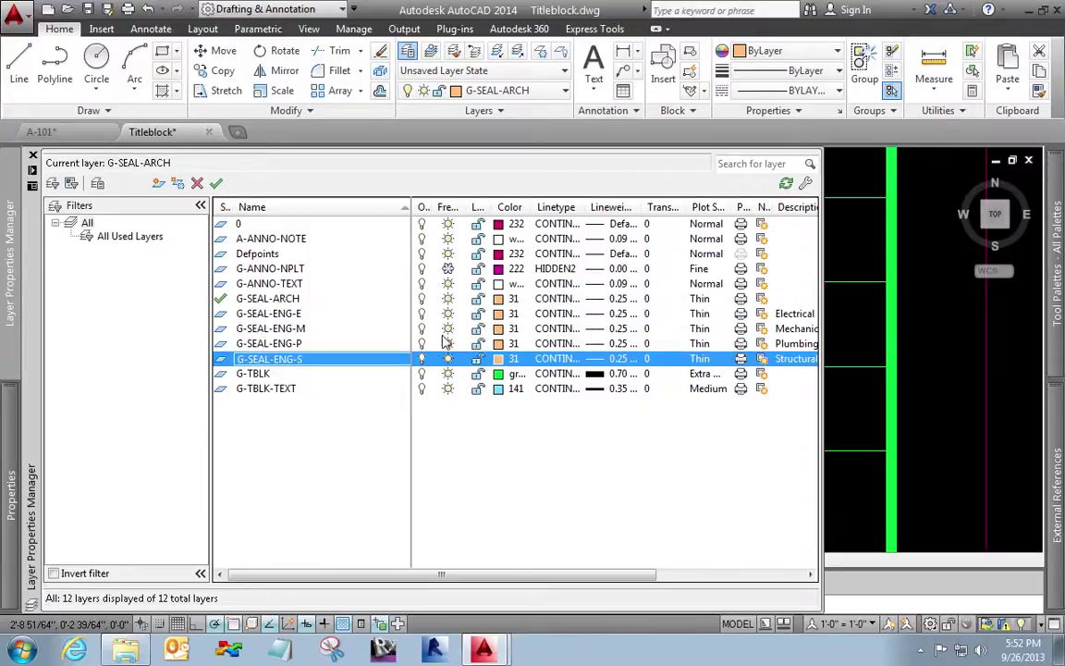
pyautogui.click(422, 343)
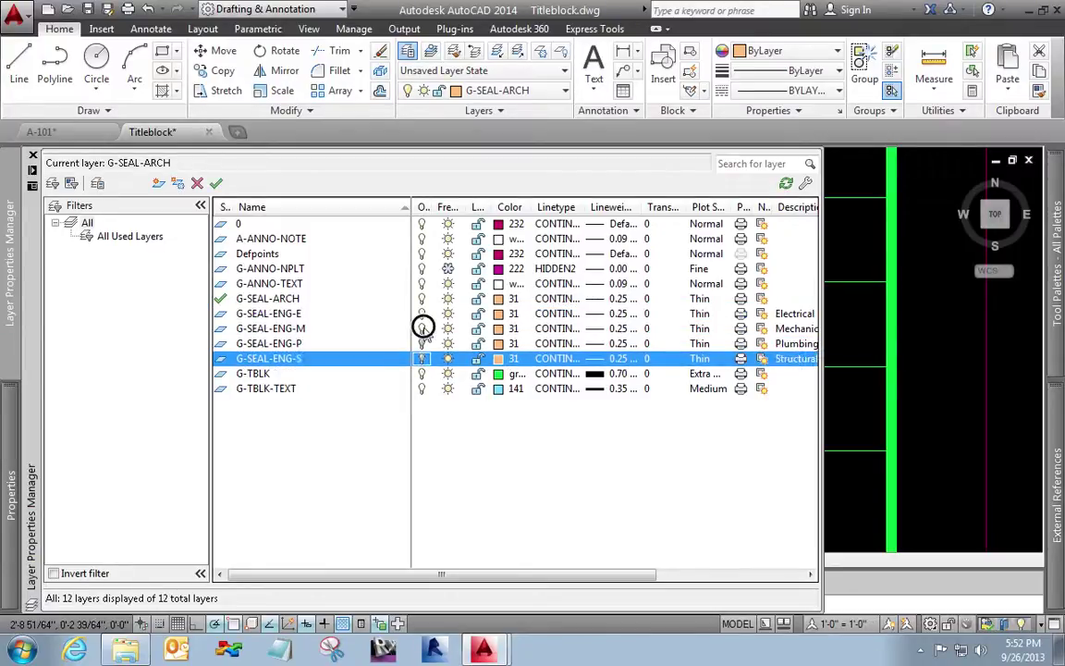
pyautogui.click(421, 328)
pyautogui.click(422, 313)
pyautogui.click(422, 299)
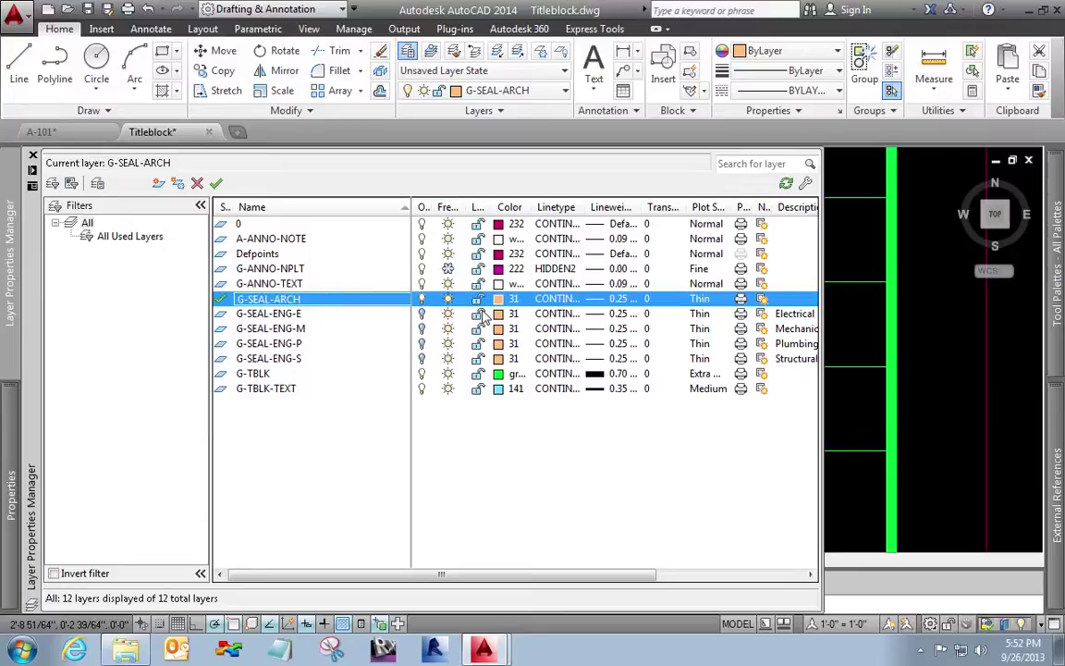
pyautogui.click(850, 354)
pyautogui.click(844, 328)
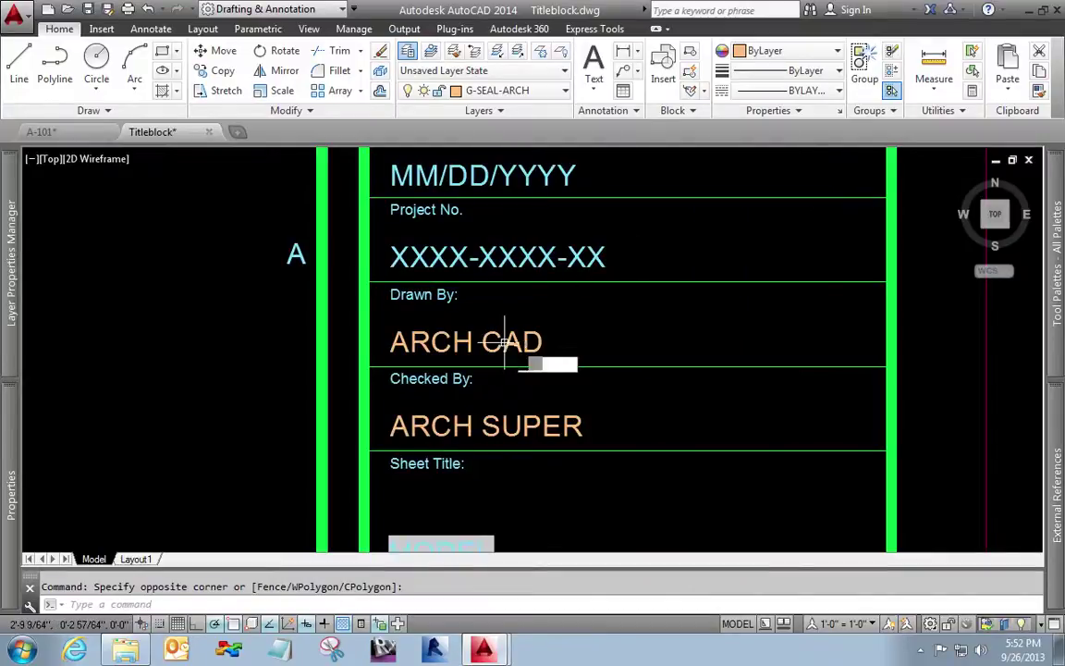
# - Replace the ARCH CAD and ARCH SUPER placeholders with the drafter's and checker's names
pyautogui.doubleClick(504, 342)
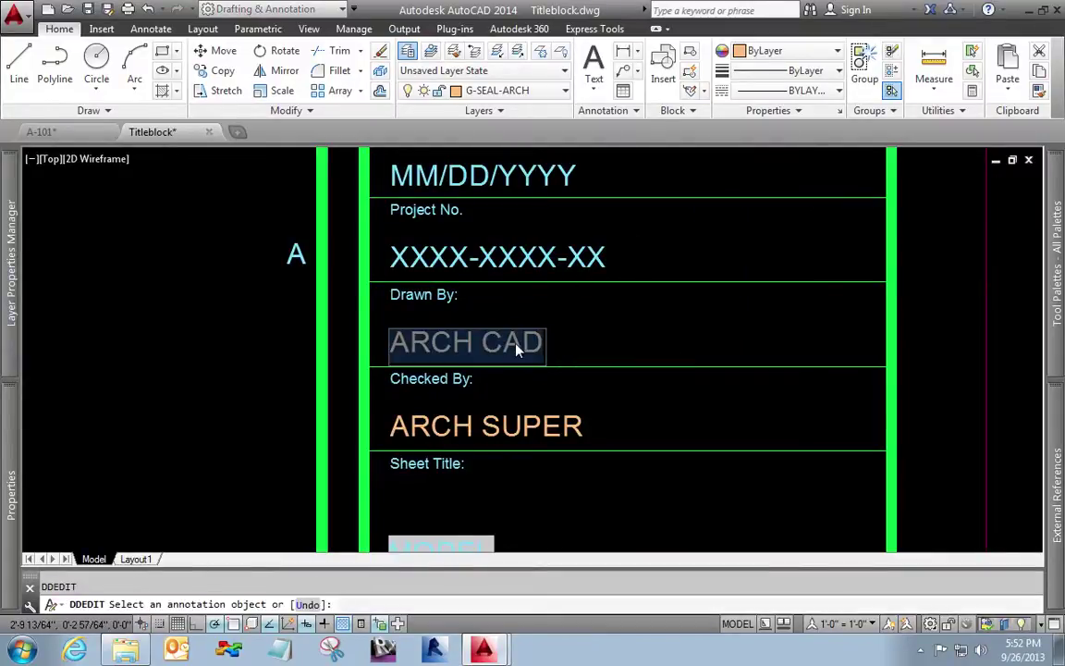
pyautogui.write('d')
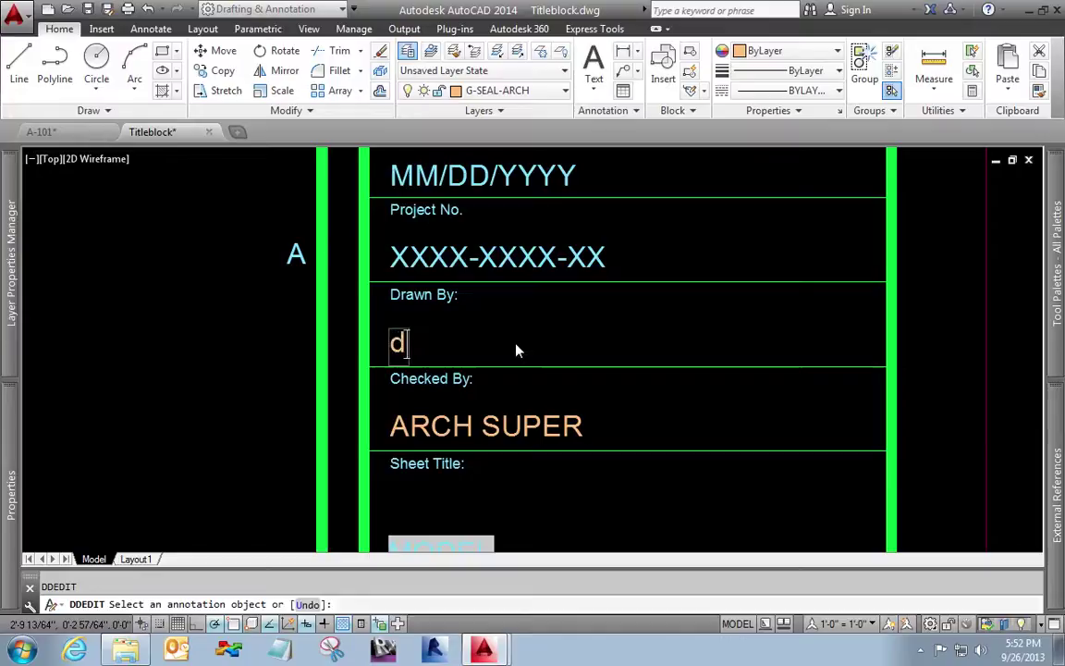
pyautogui.press('BackSpace')
pyautogui.write('DRAFT')
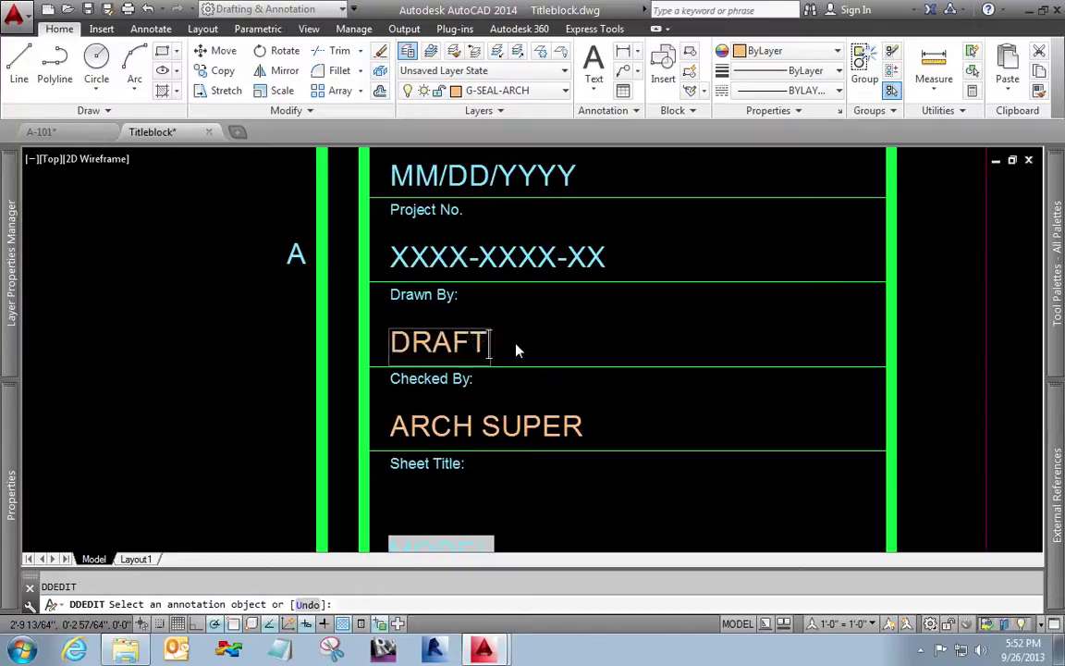
pyautogui.write(' MONKEY')
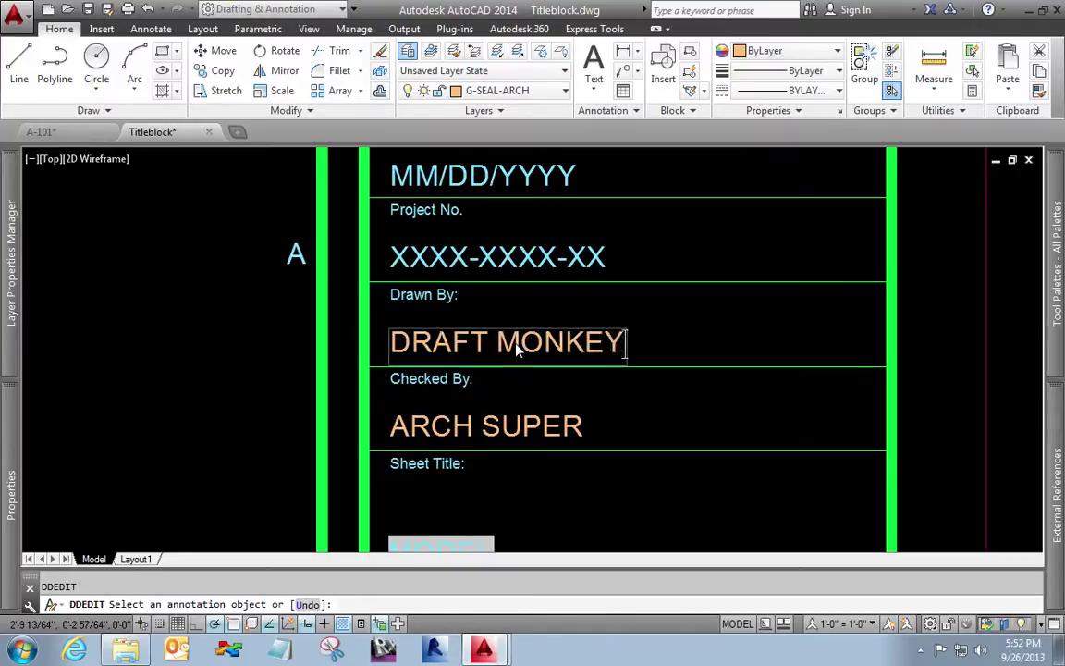
pyautogui.click(592, 418)
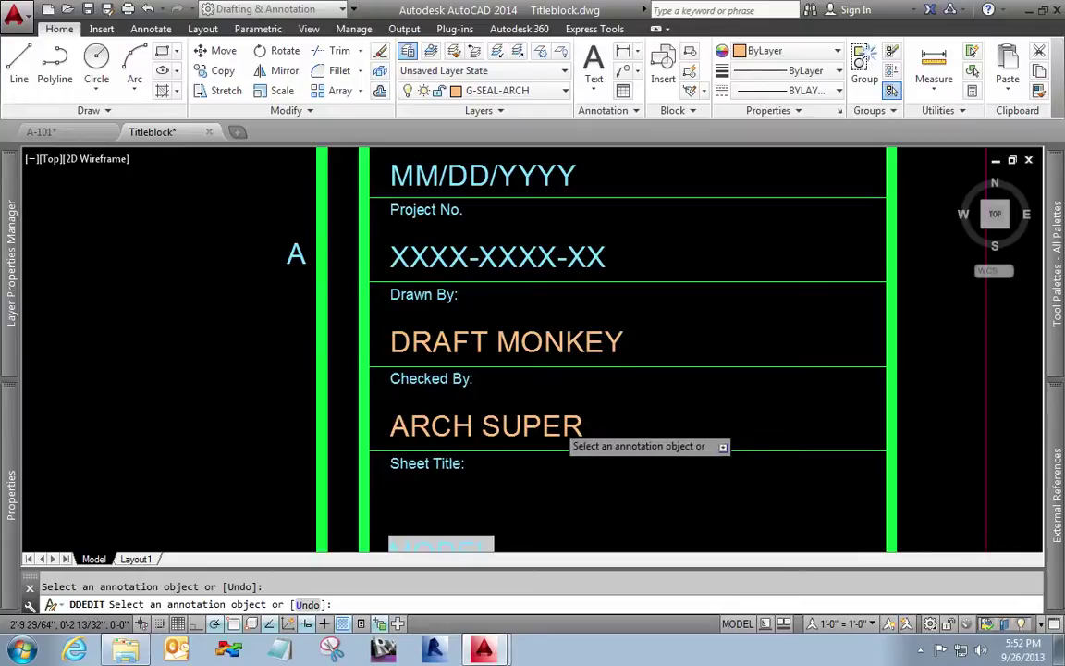
pyautogui.click(557, 427)
pyautogui.write('JOHN Q PUB')
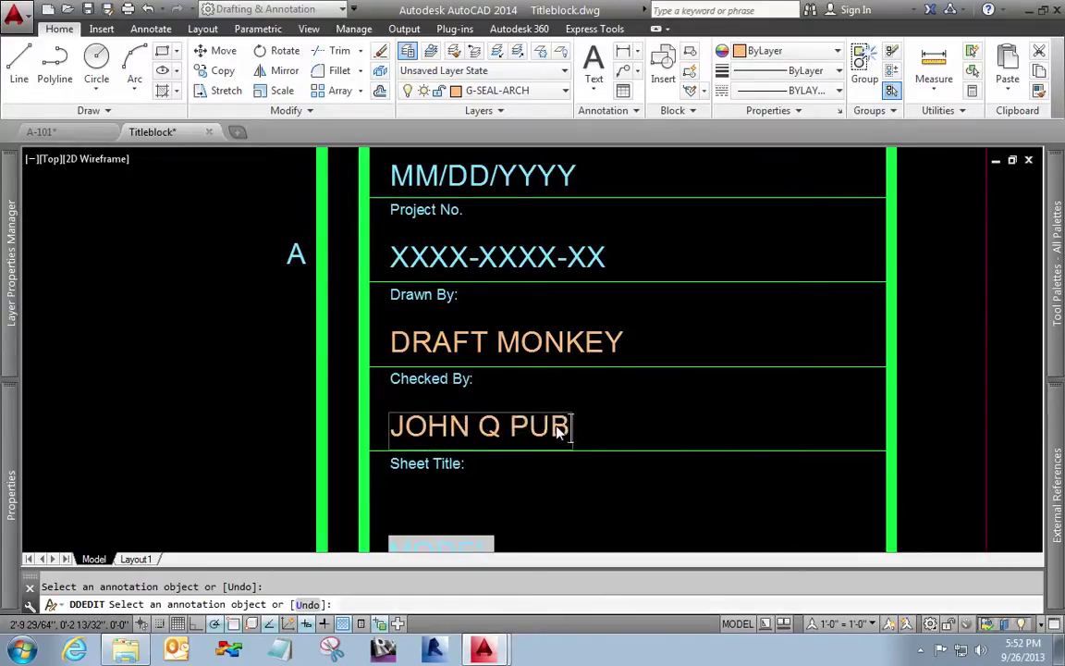
pyautogui.write('LIC')
pyautogui.click(724, 404)
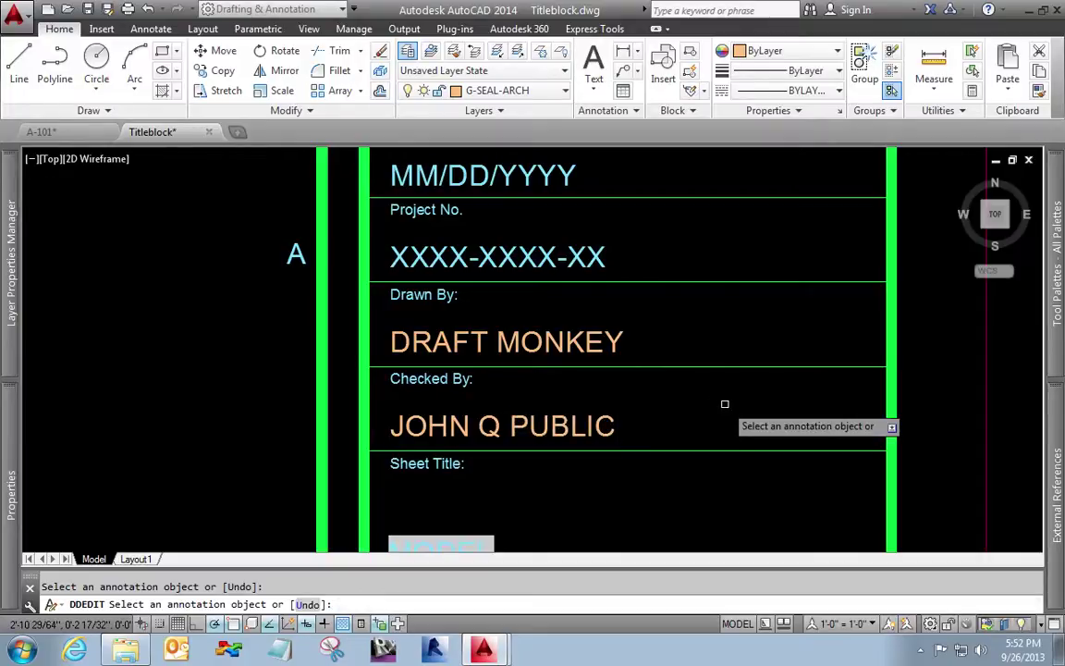
pyautogui.press('Escape')
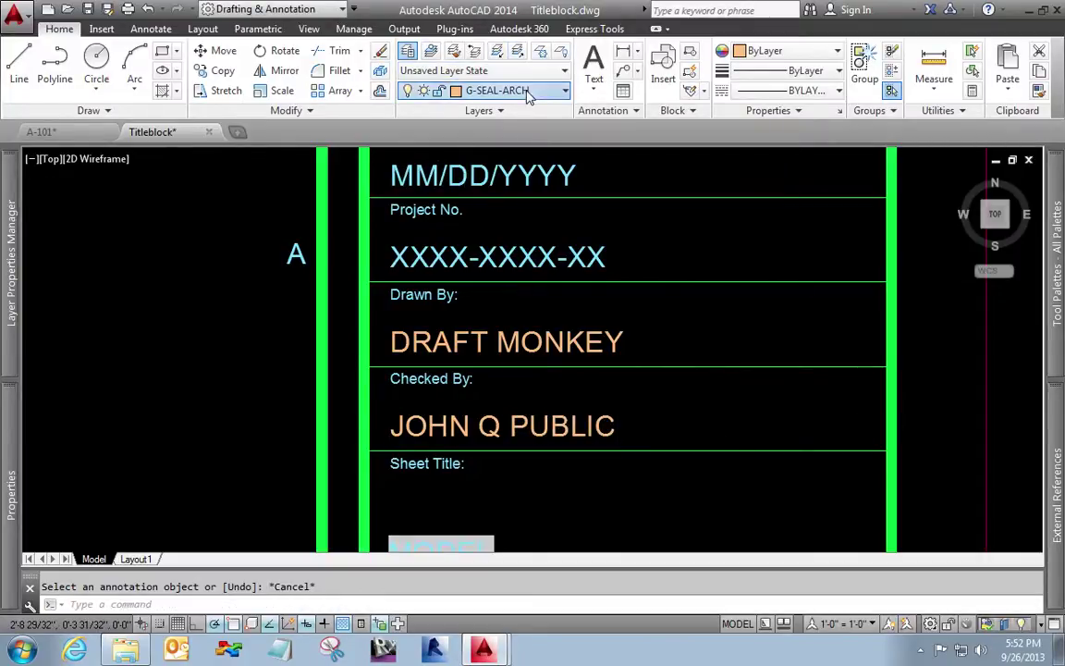
# - Turn the electrical seal layer on and the architectural seal layer off
pyautogui.click(476, 89)
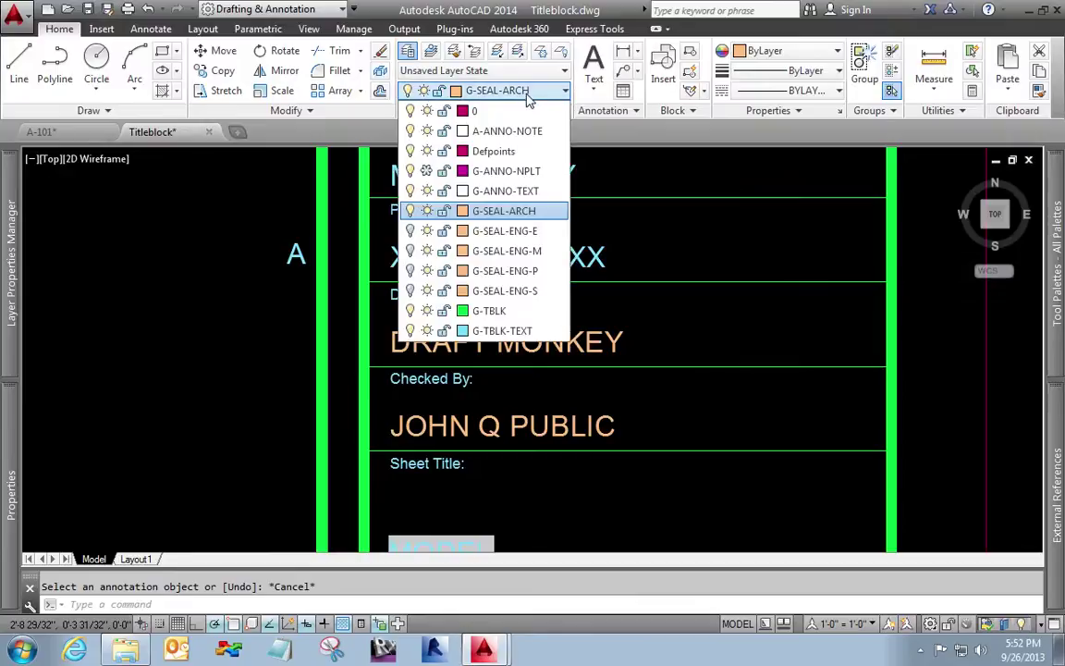
pyautogui.click(412, 203)
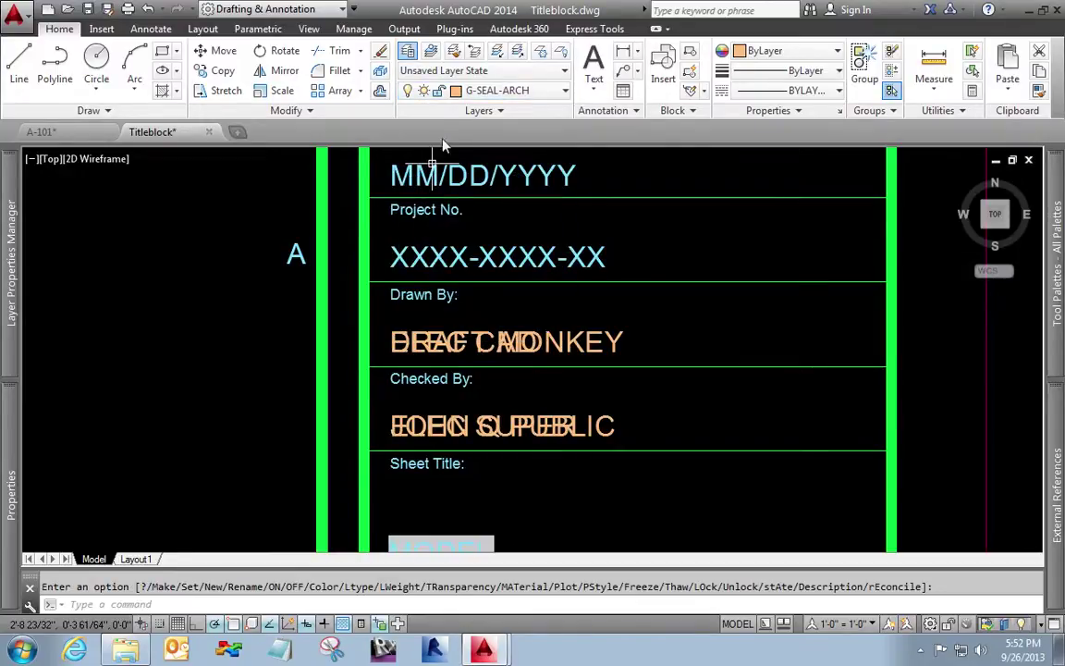
pyautogui.click(459, 89)
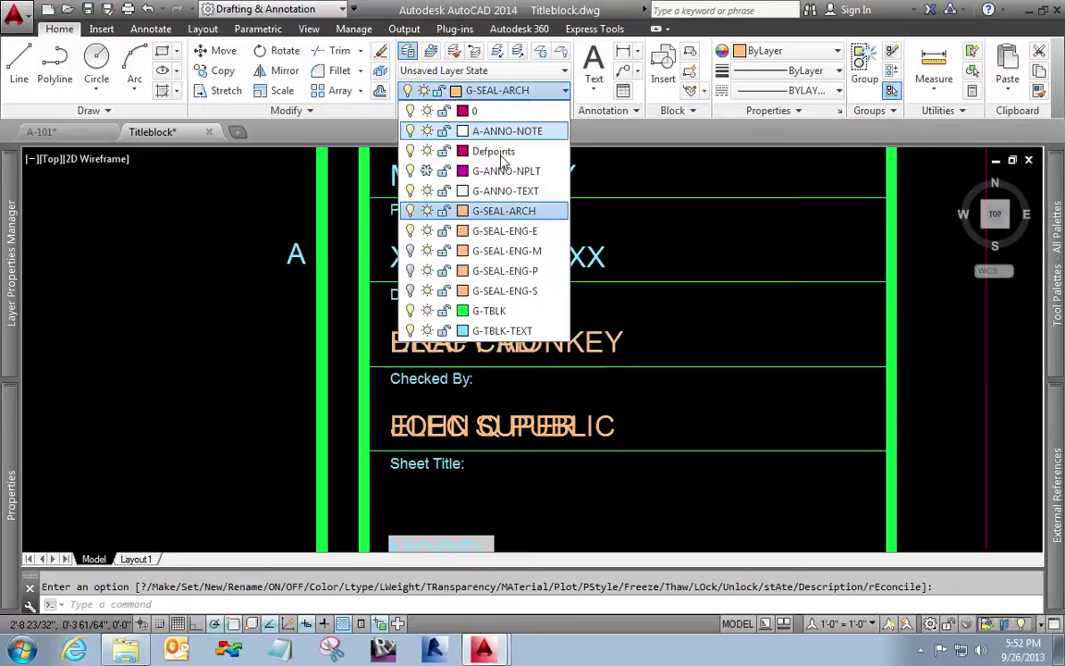
pyautogui.click(409, 212)
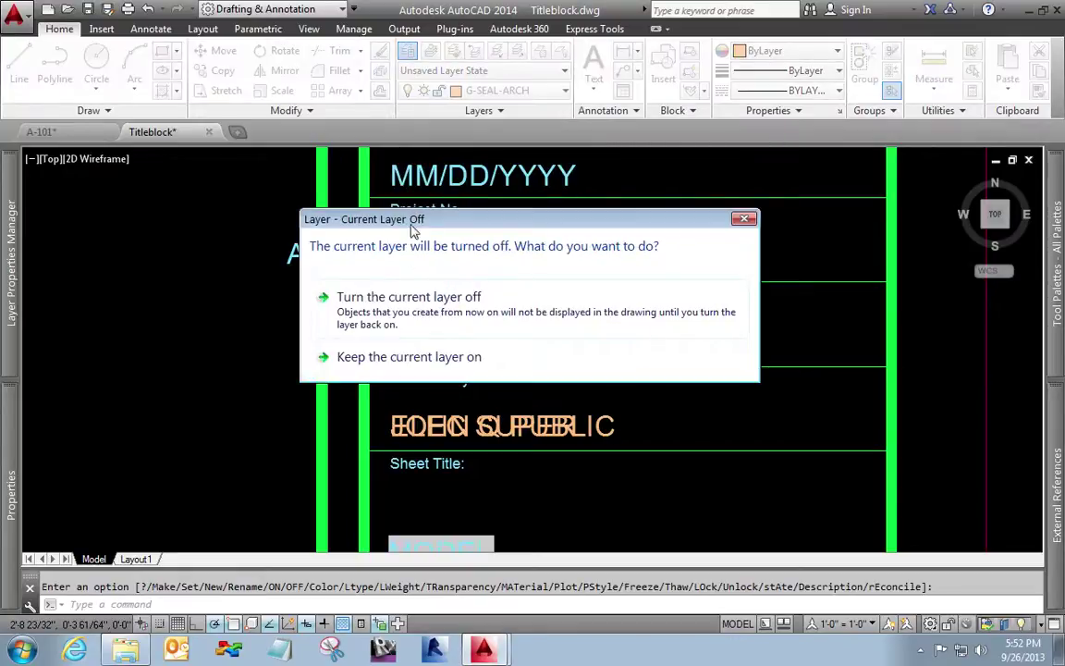
pyautogui.click(415, 294)
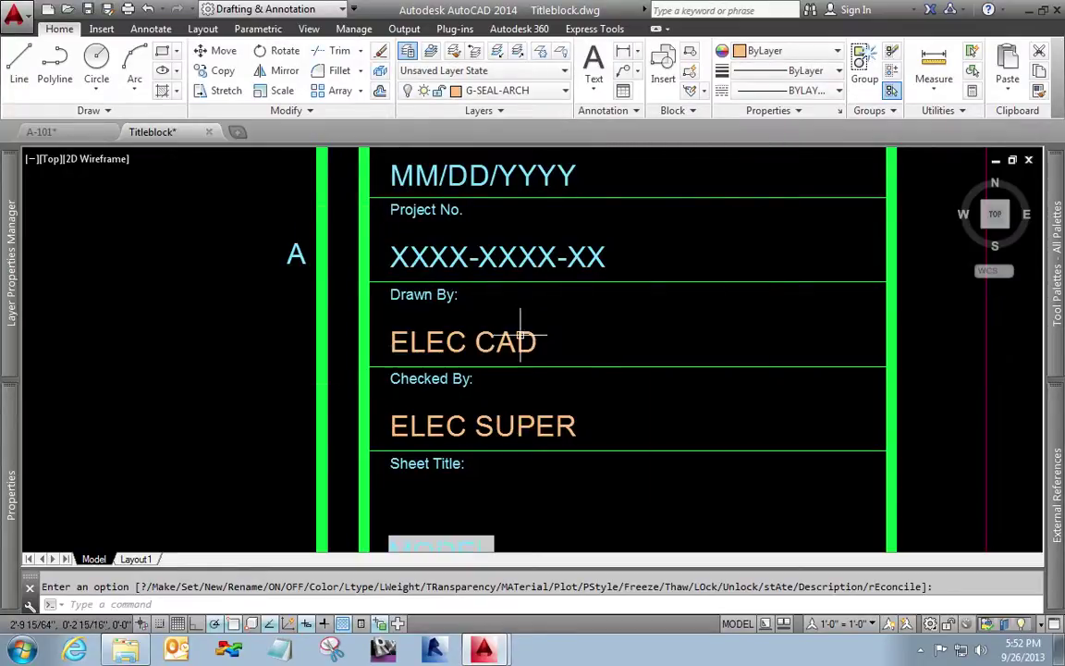
# - Replace the ELEC CAD and ELEC SUPER placeholders with the drafter's and checker's names
pyautogui.write('d')
pyautogui.press('Return')
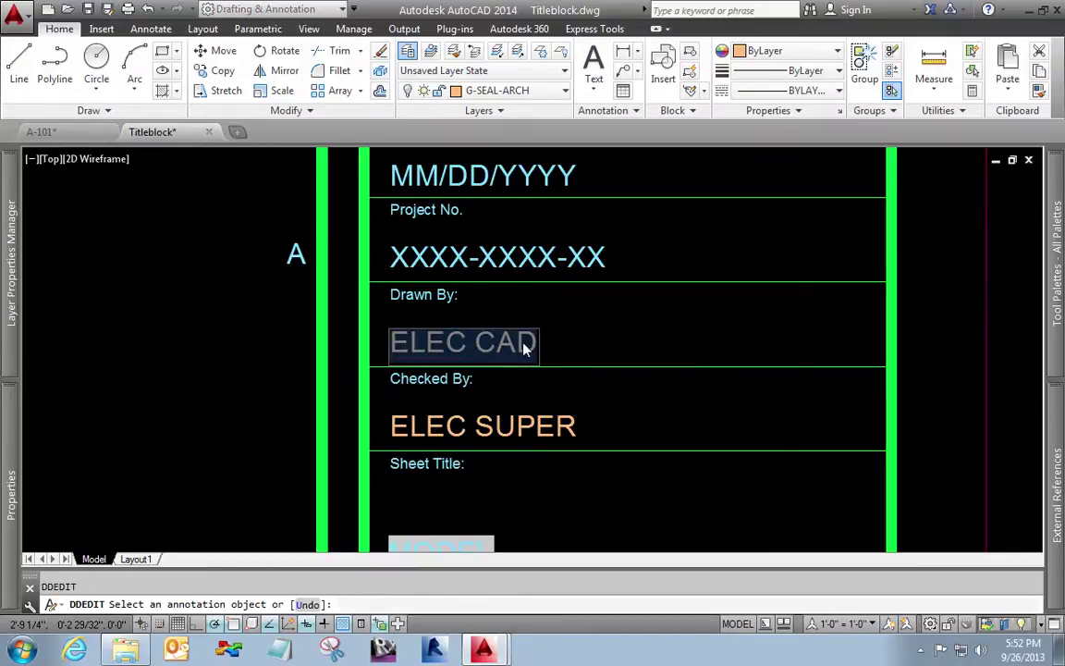
pyautogui.click(524, 347)
pyautogui.write('WY')
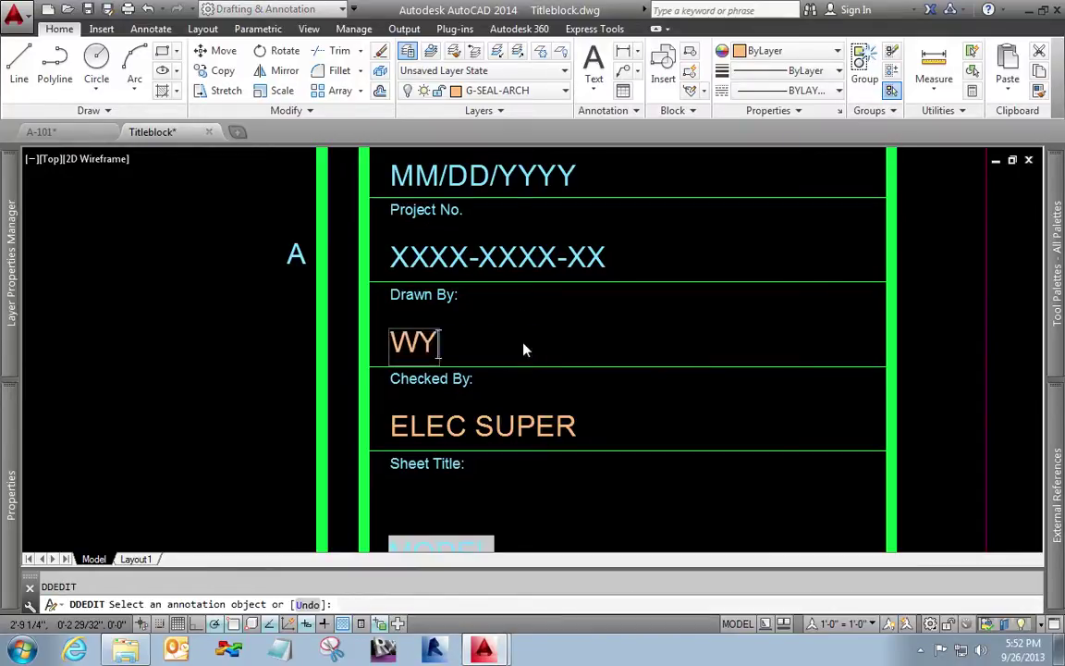
pyautogui.write('ATT EVERREADY')
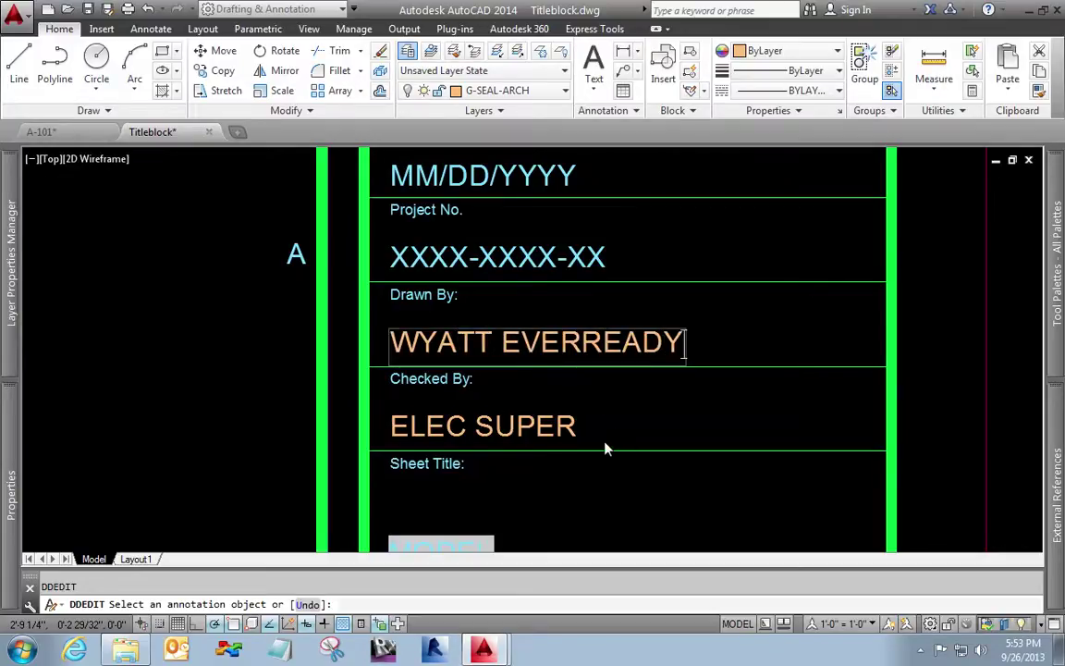
pyautogui.press('Return')
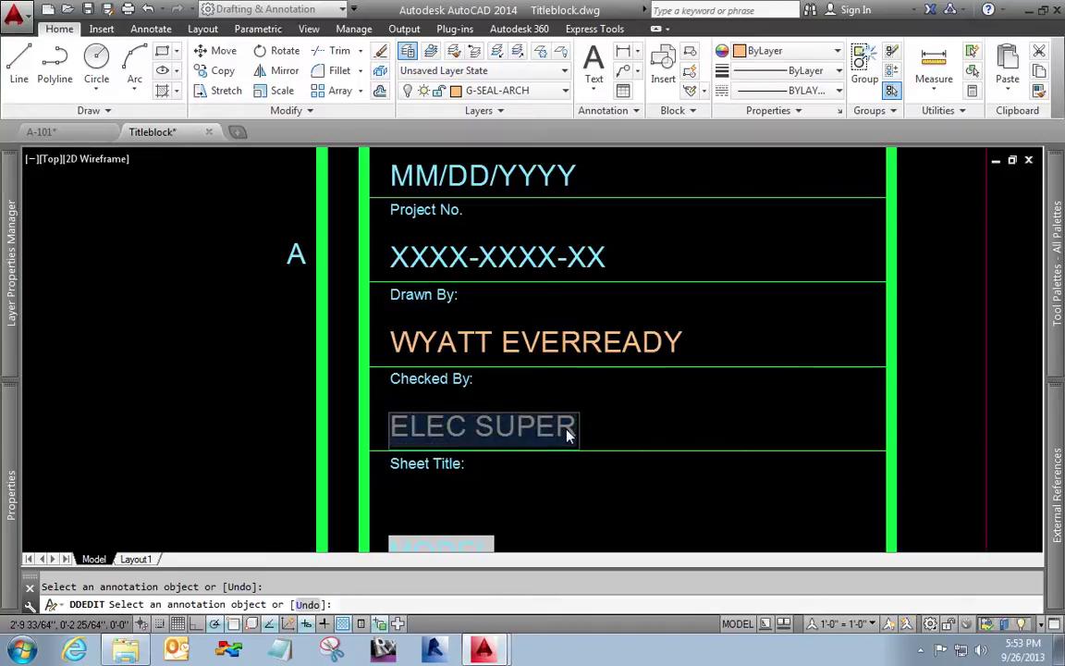
pyautogui.click(568, 427)
pyautogui.write('G')
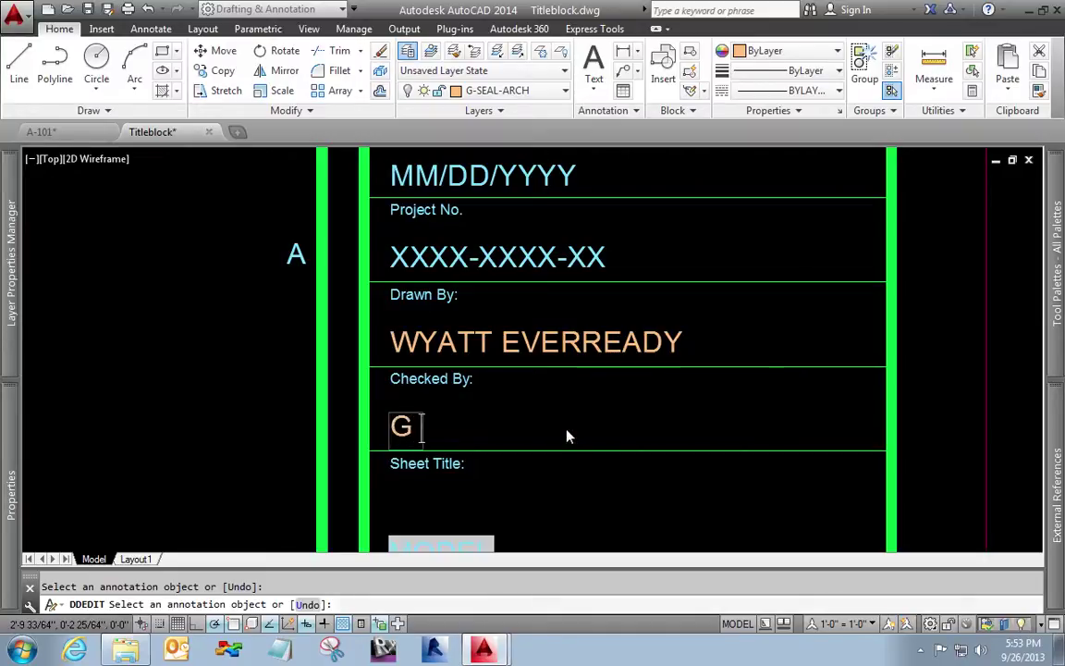
pyautogui.write(' ELEC')
pyautogui.press('BackSpace')
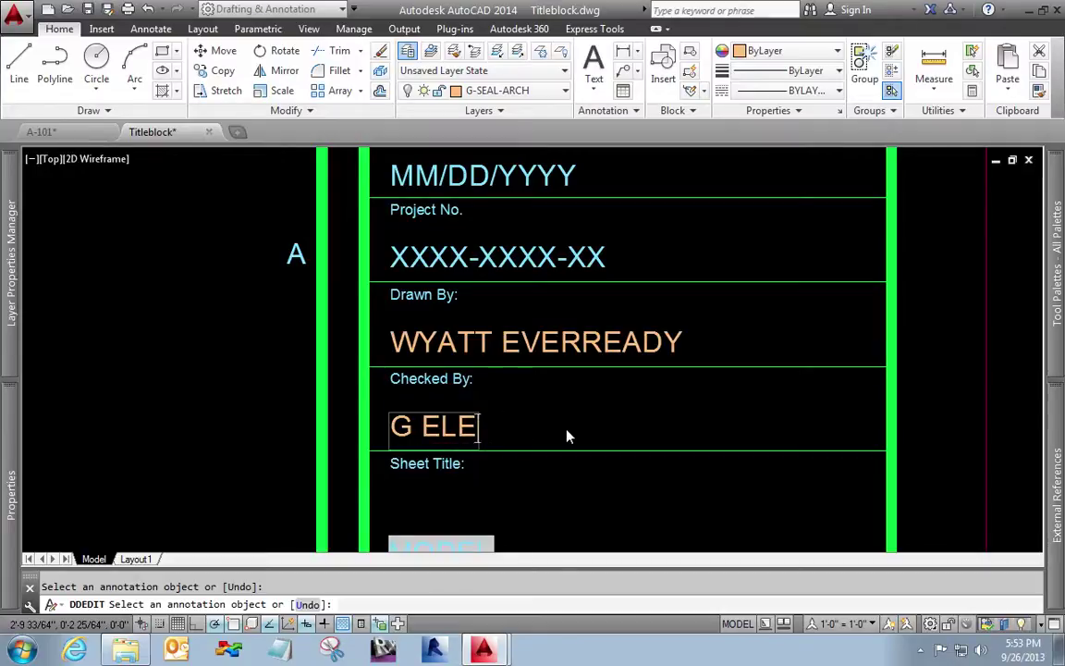
pyautogui.press('BackSpace')
pyautogui.write('I TRI')
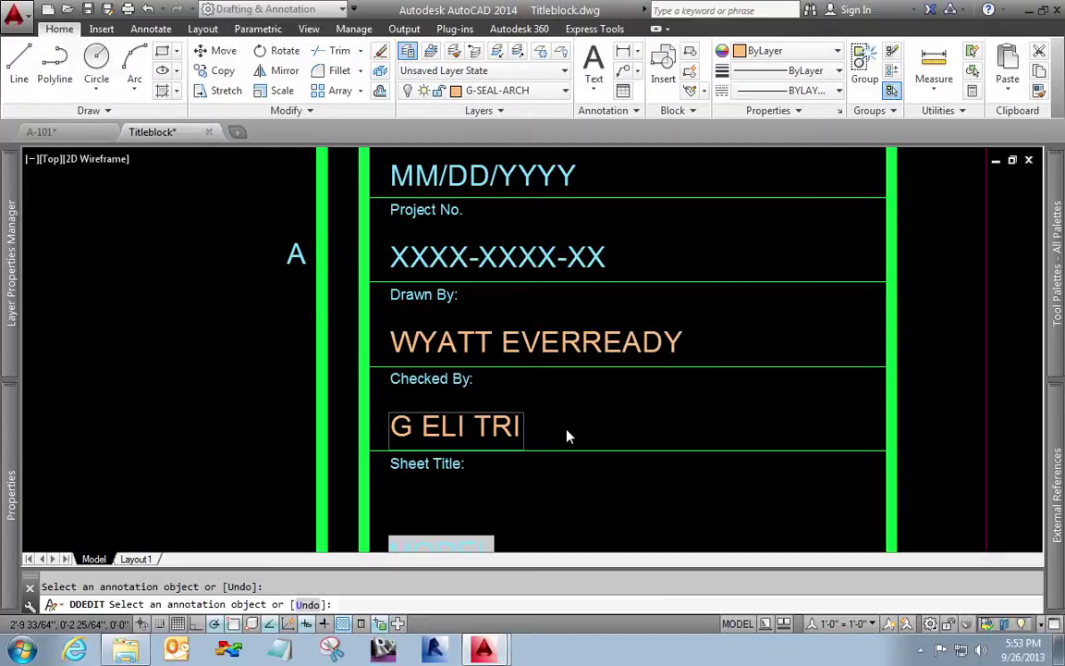
pyautogui.write('CKE')
pyautogui.press('Return')
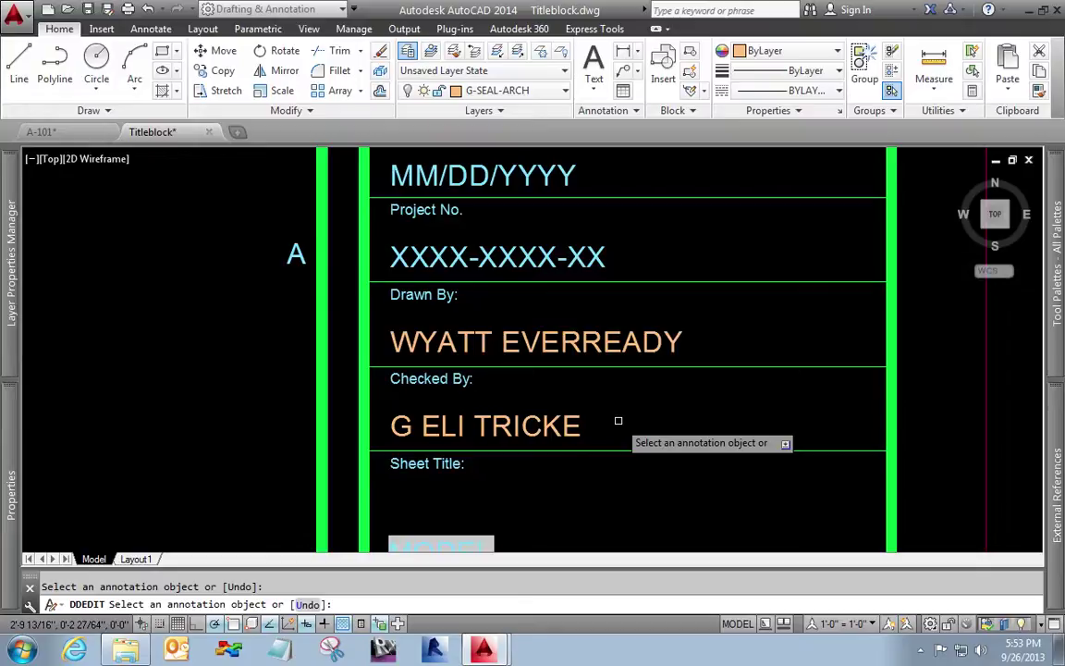
pyautogui.press('Escape')
# - Zoom out toward the whole title block sheet
pyautogui.write('z')
pyautogui.press('Return')
pyautogui.write('a')
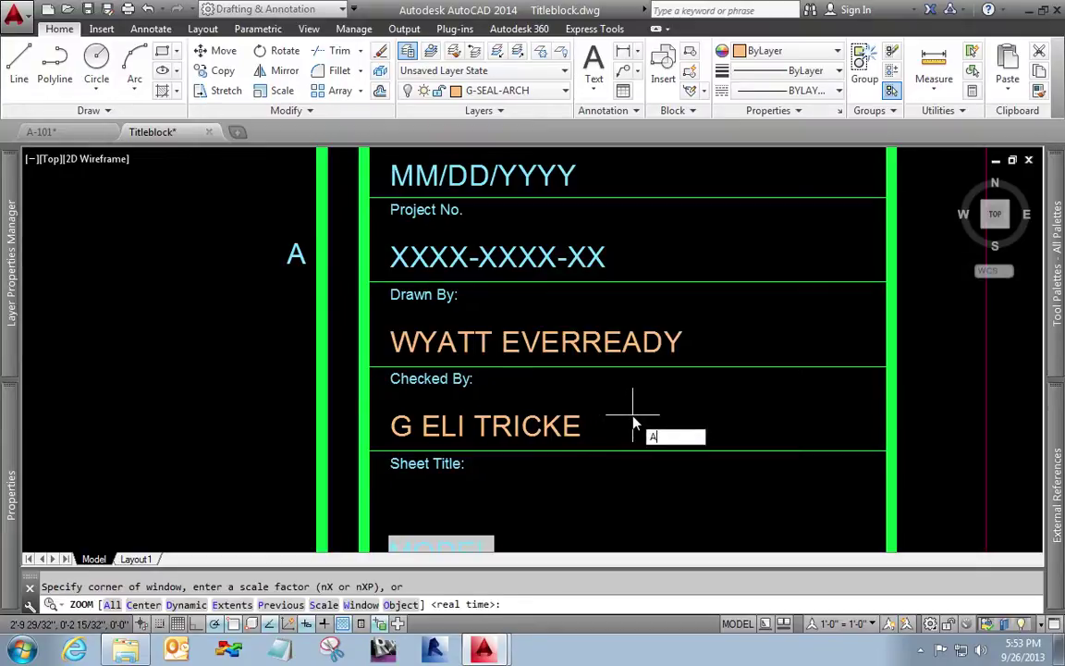
pyautogui.press('Escape')
pyautogui.write('z')
pyautogui.press('Return')
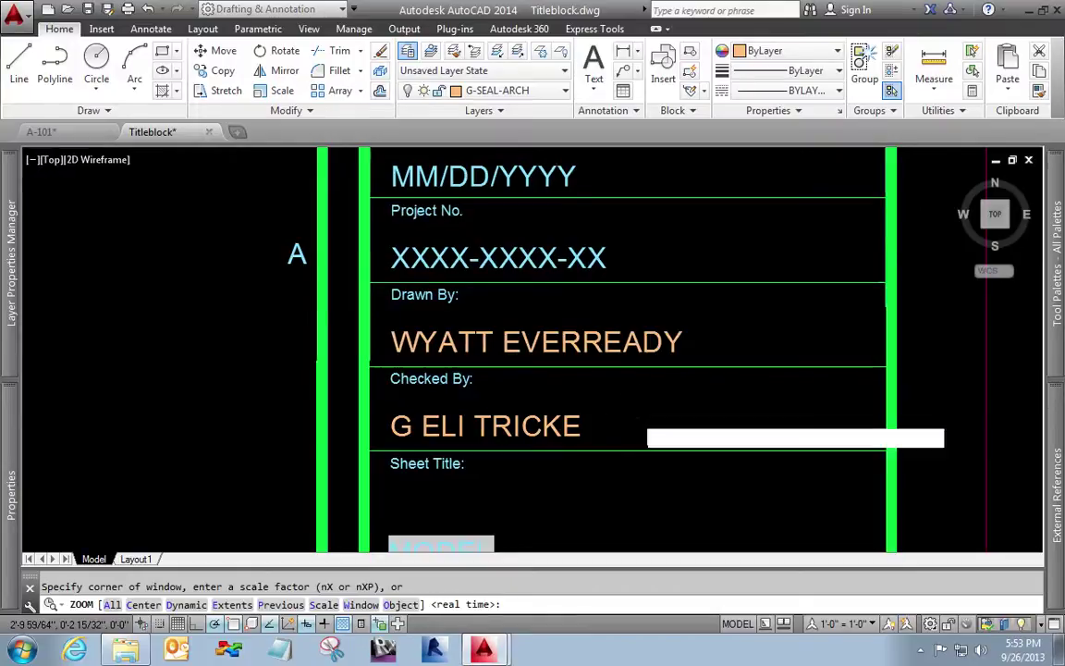
pyautogui.write('e')
pyautogui.press('Return')
# - Zoom to the round seal and open its block in the Block Editor
pyautogui.write('a')
pyautogui.press('Return')
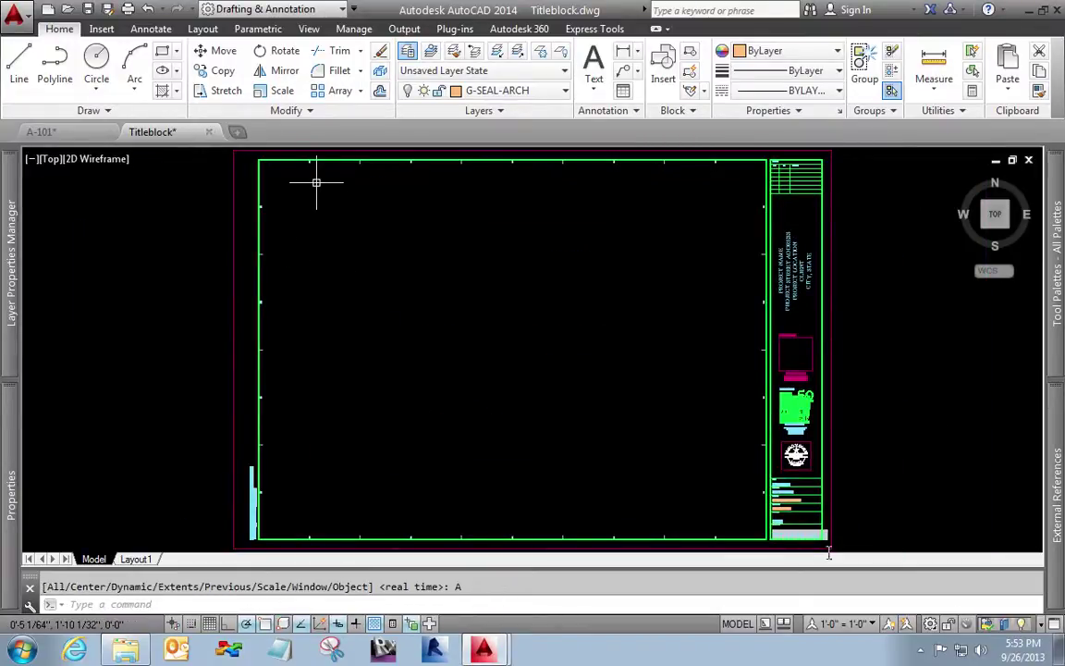
pyautogui.scroll(8, 791, 434)
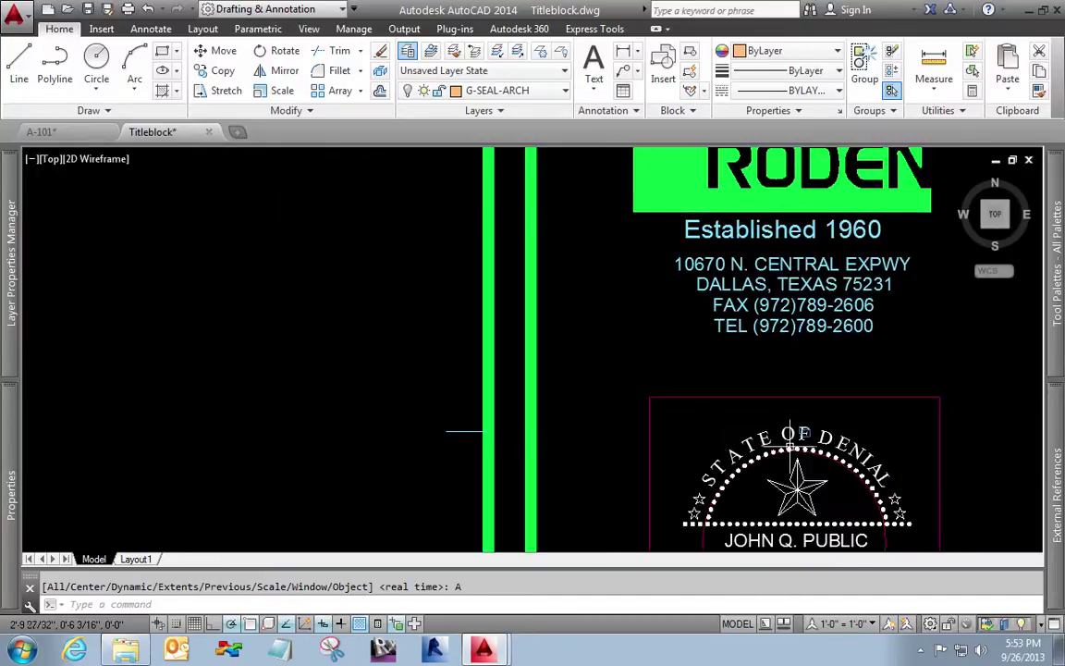
pyautogui.moveTo(792, 435); pyautogui.dragTo(705, 336, button='middle')
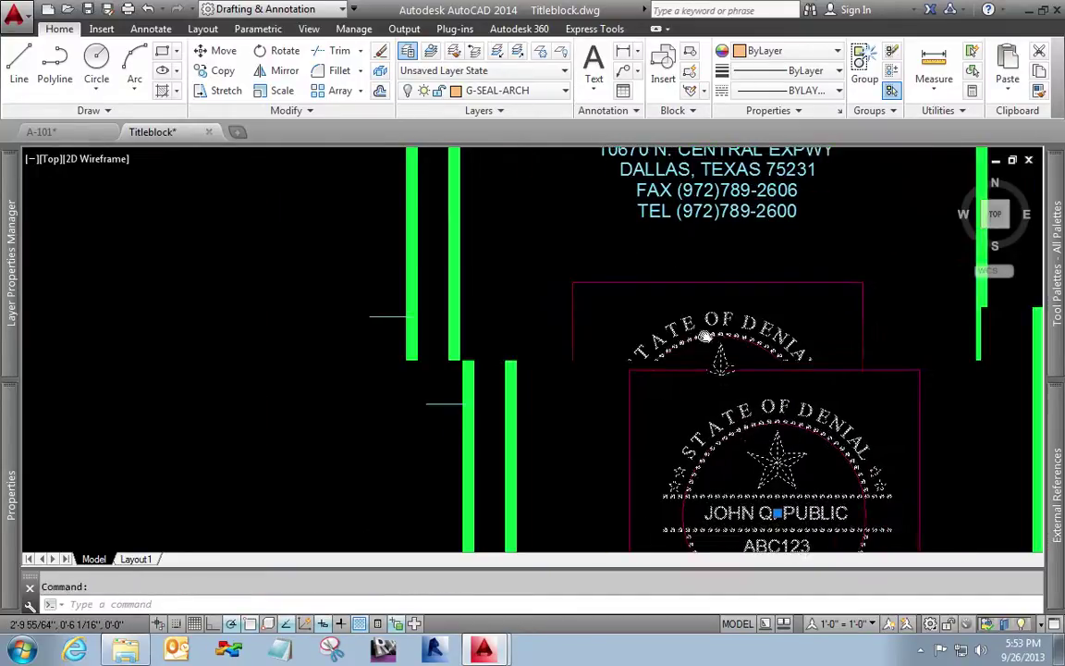
pyautogui.rightClick(706, 335)
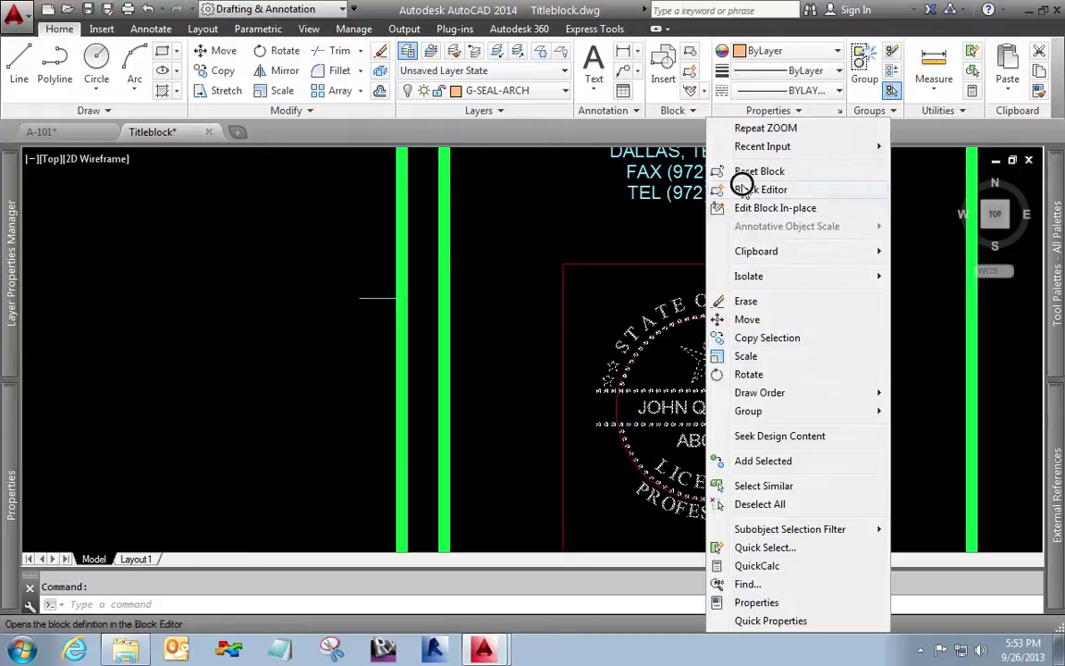
pyautogui.click(748, 188)
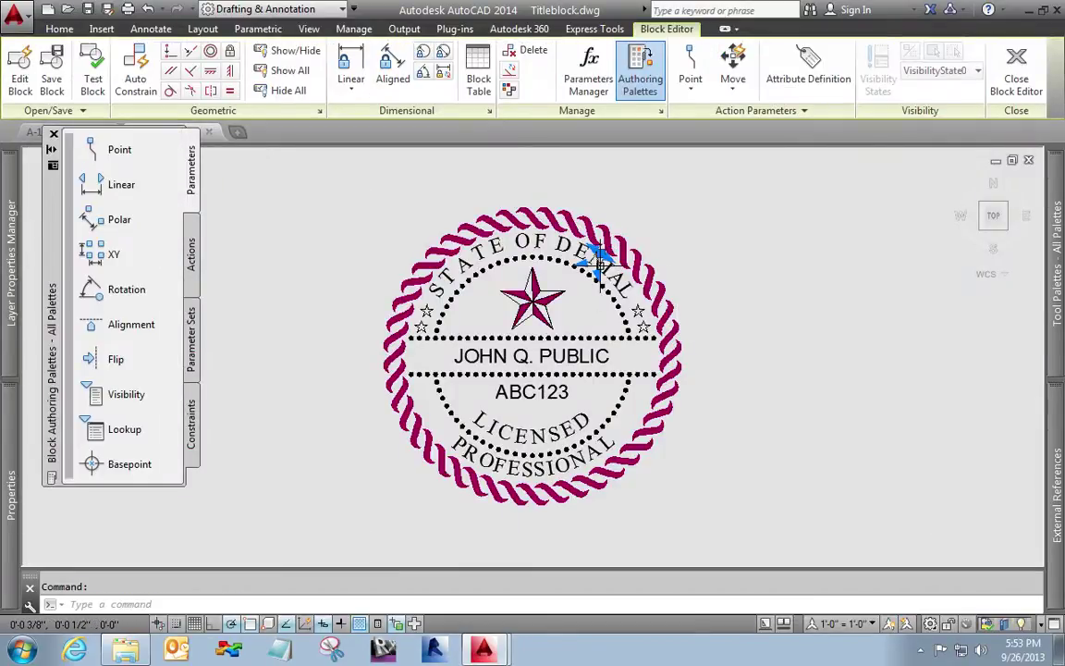
# - In the Block Editor, select every Seal object and put them on layer 0
pyautogui.press('Escape')
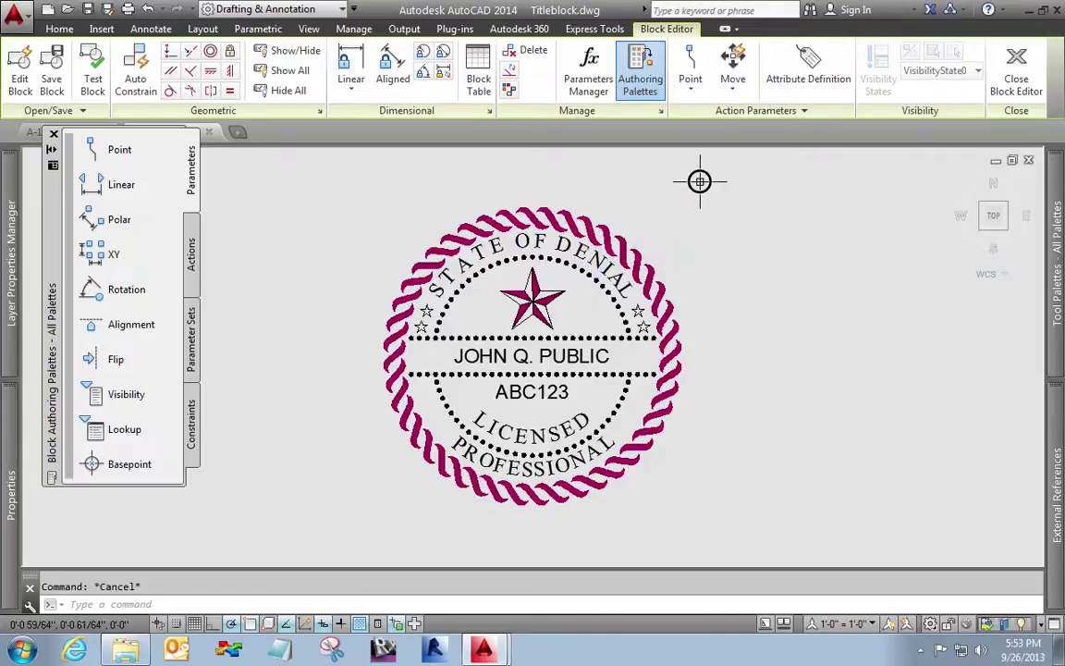
pyautogui.click(699, 182)
pyautogui.click(344, 497)
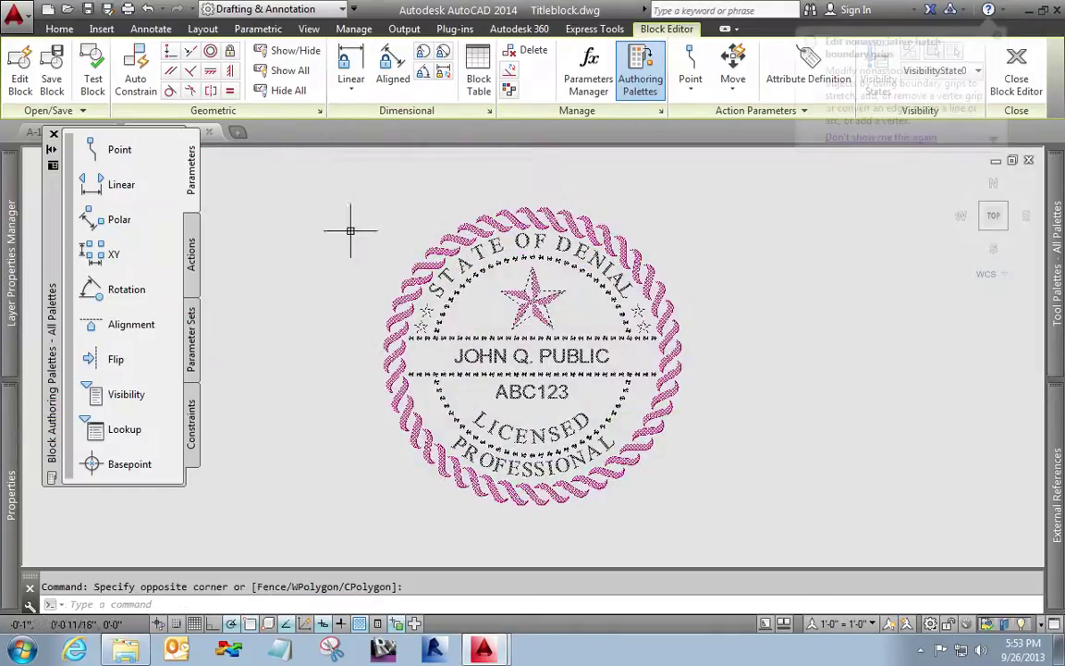
pyautogui.click(59, 28)
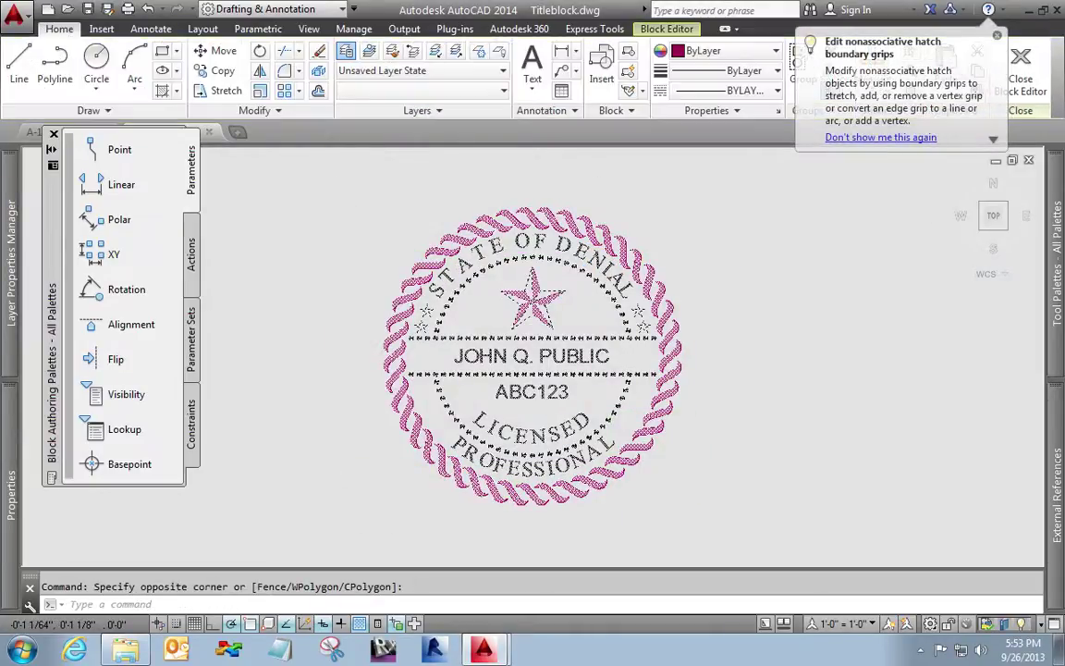
pyautogui.click(440, 87)
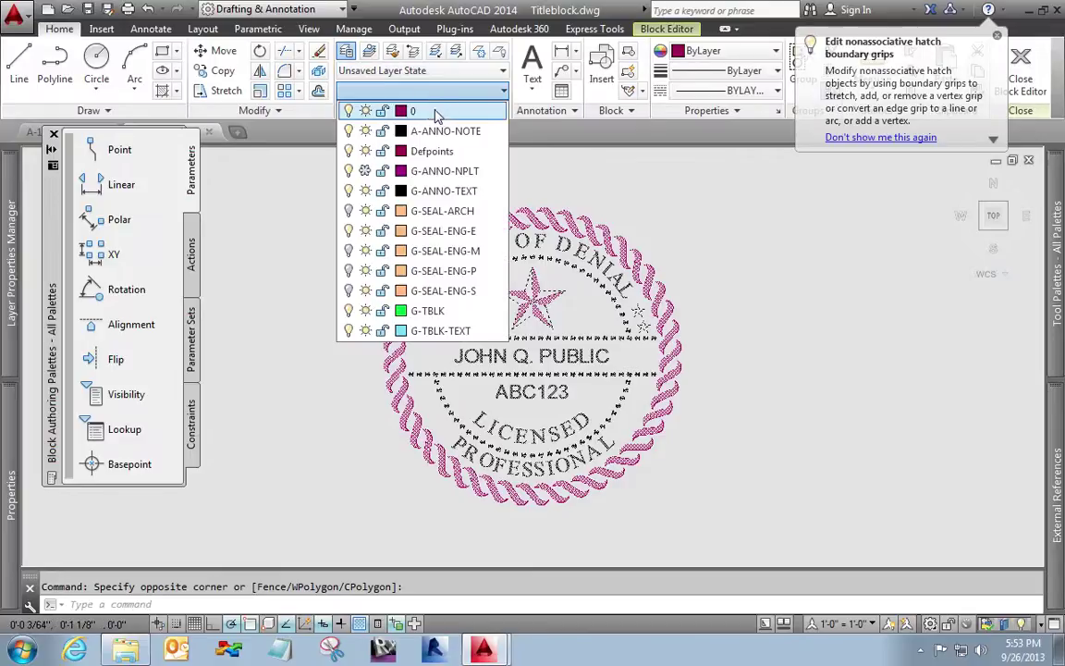
pyautogui.click(407, 107)
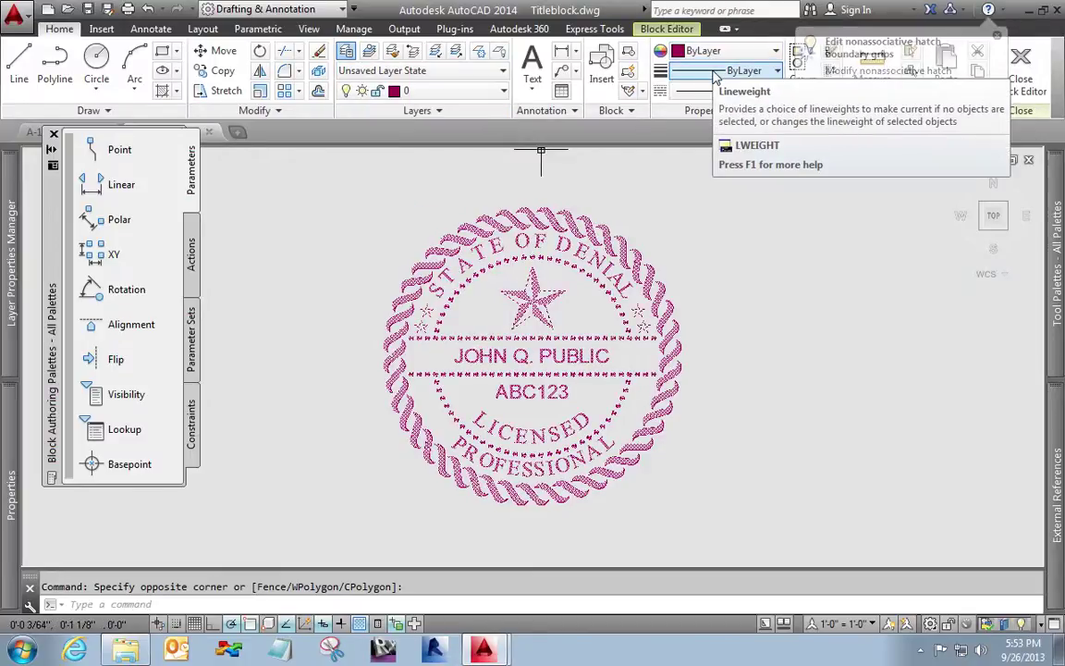
# - Keep colour, lineweight and linetype ByLayer, then close the Block Editor
pyautogui.click(727, 51)
pyautogui.click(726, 55)
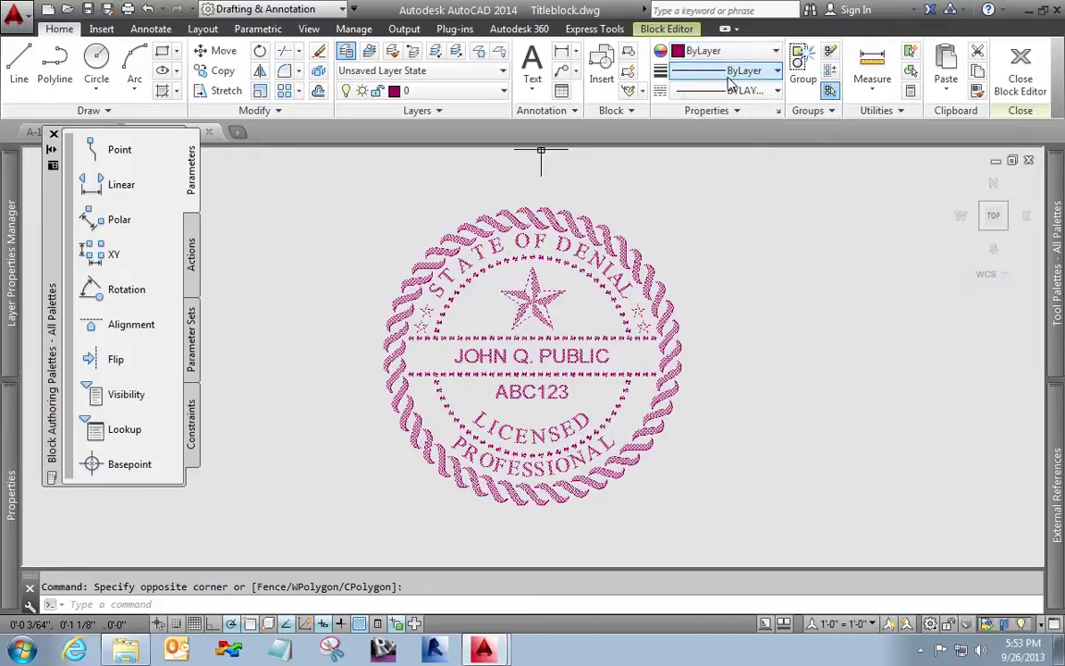
pyautogui.click(731, 71)
pyautogui.click(732, 83)
pyautogui.click(727, 90)
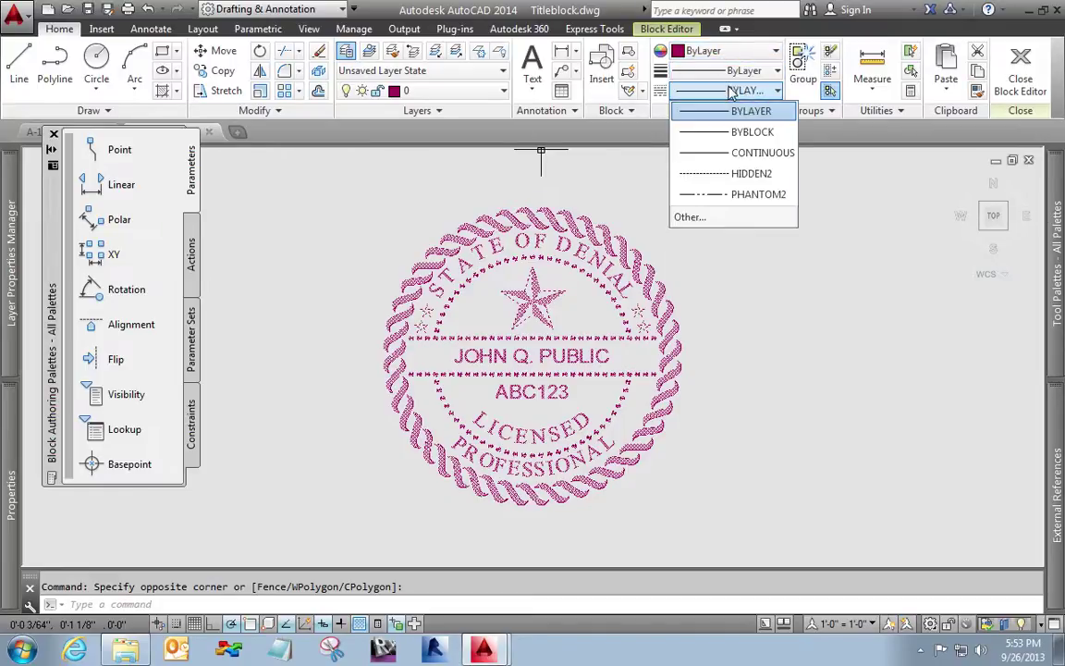
pyautogui.click(723, 108)
pyautogui.click(724, 110)
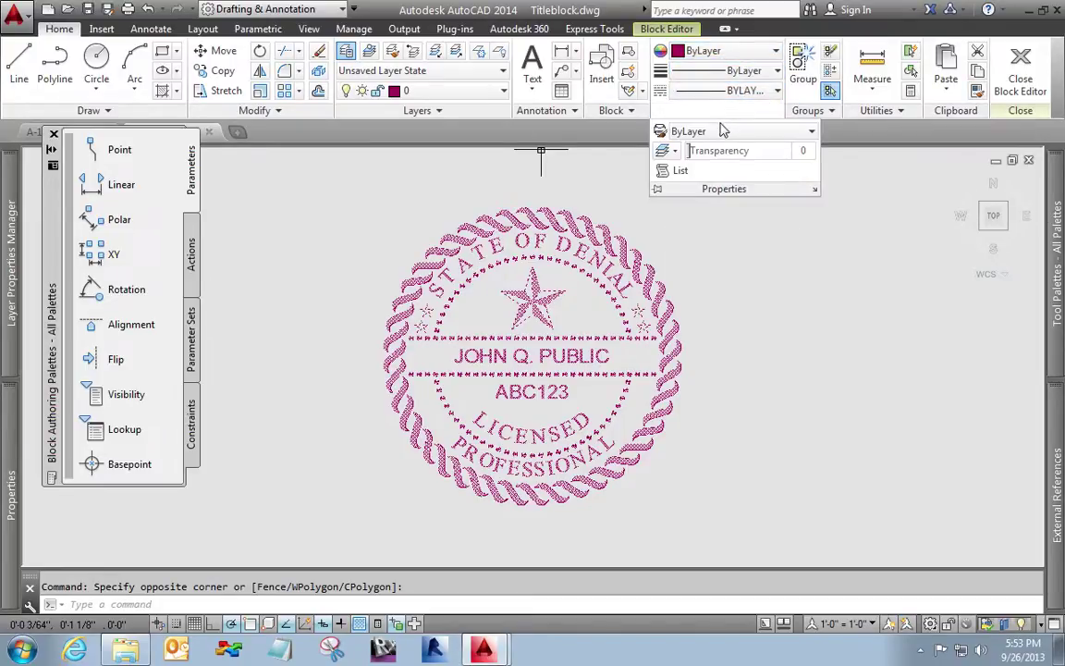
pyautogui.press('Escape')
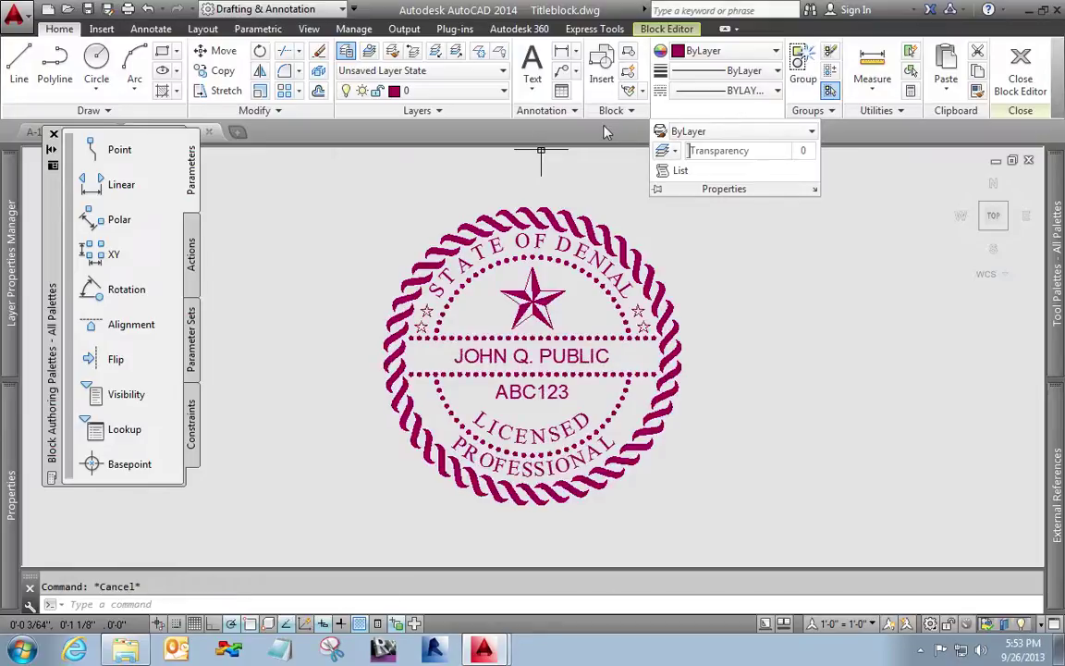
pyautogui.click(1020, 65)
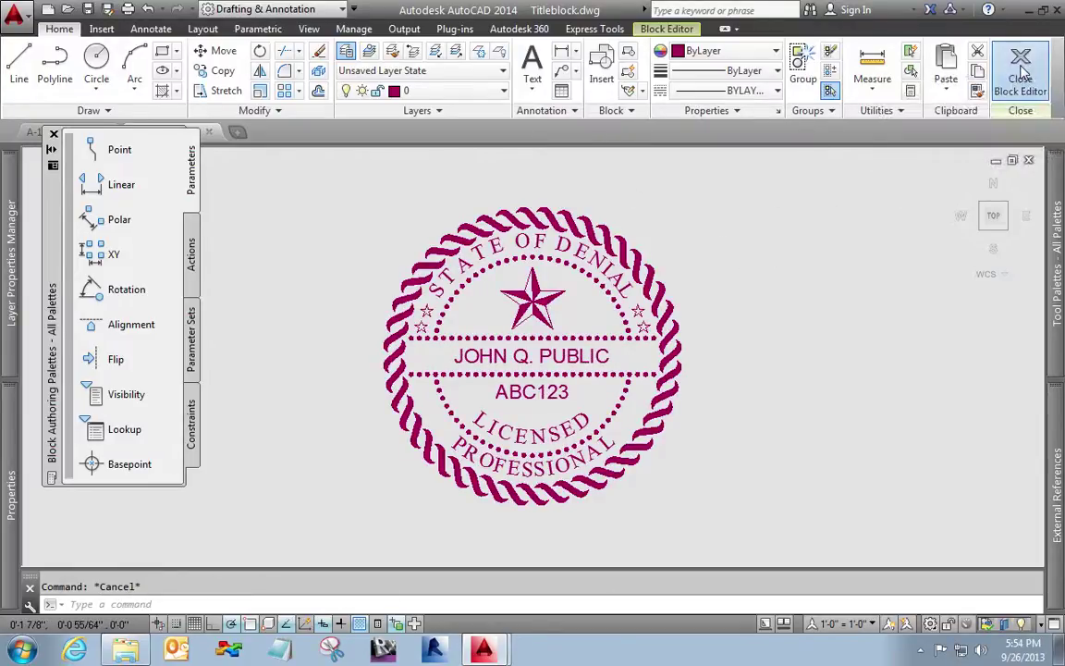
# - Save the Seal block changes and turn on the G-SEAL-ARCH layer
pyautogui.click(488, 294)
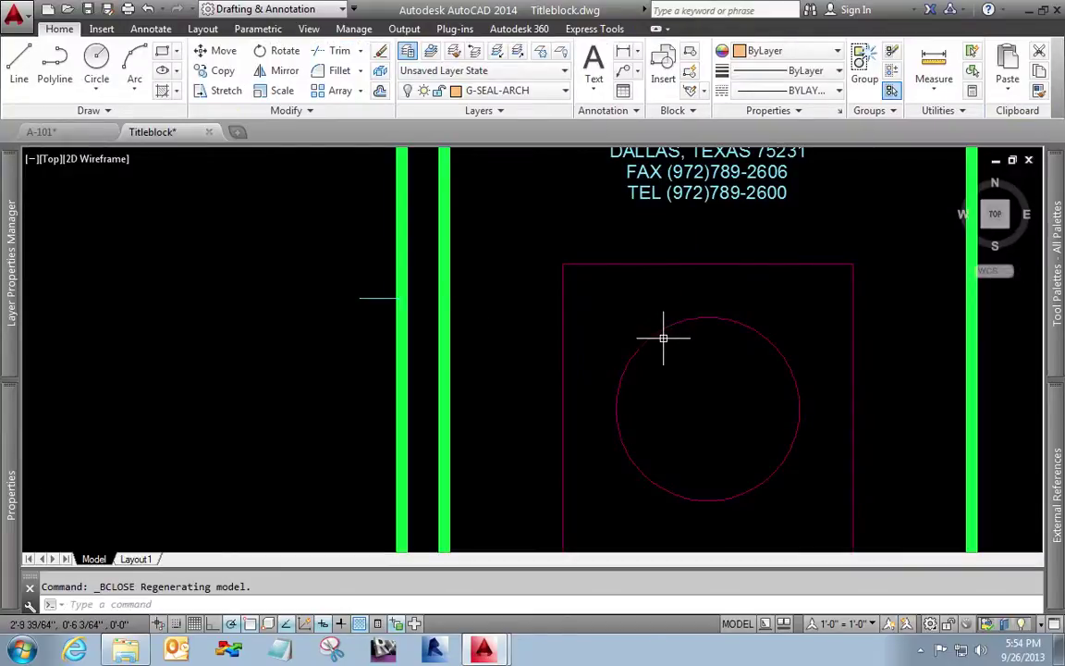
pyautogui.click(504, 89)
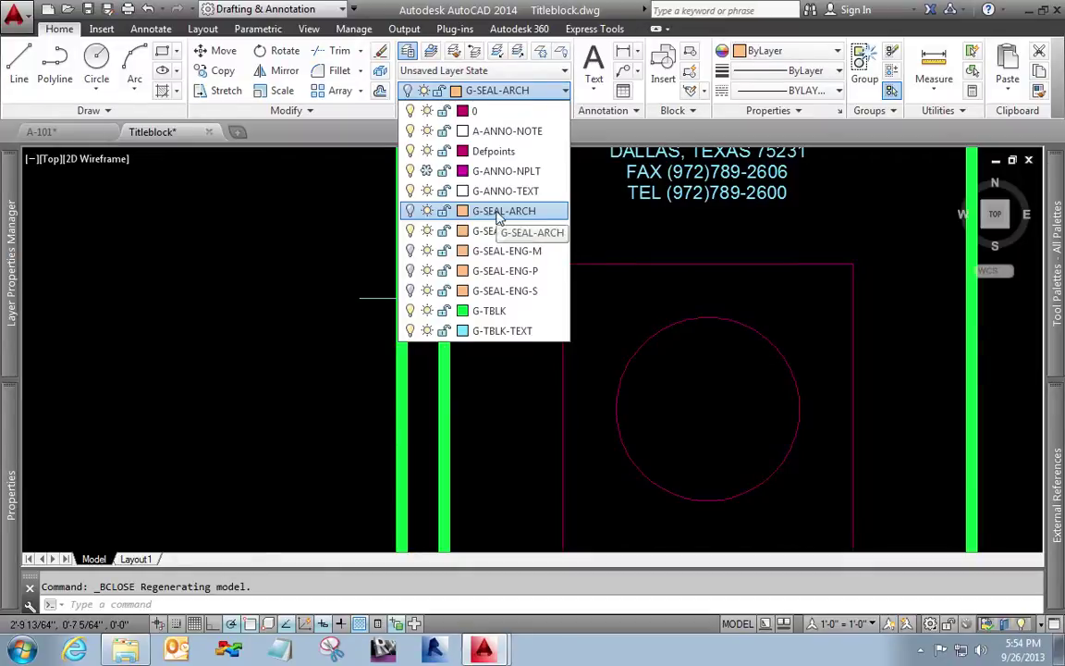
pyautogui.click(410, 211)
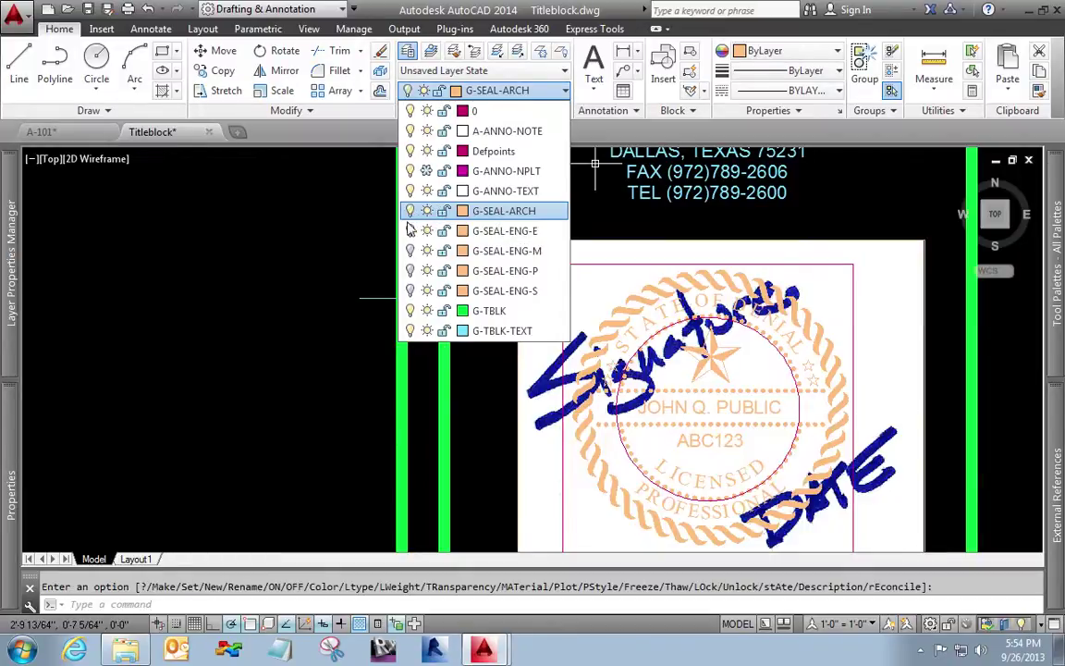
pyautogui.click(260, 216)
# - Copy the signed seal image and seal block to the left of the original
pyautogui.press('Escape')
pyautogui.write('co')
pyautogui.press('Return')
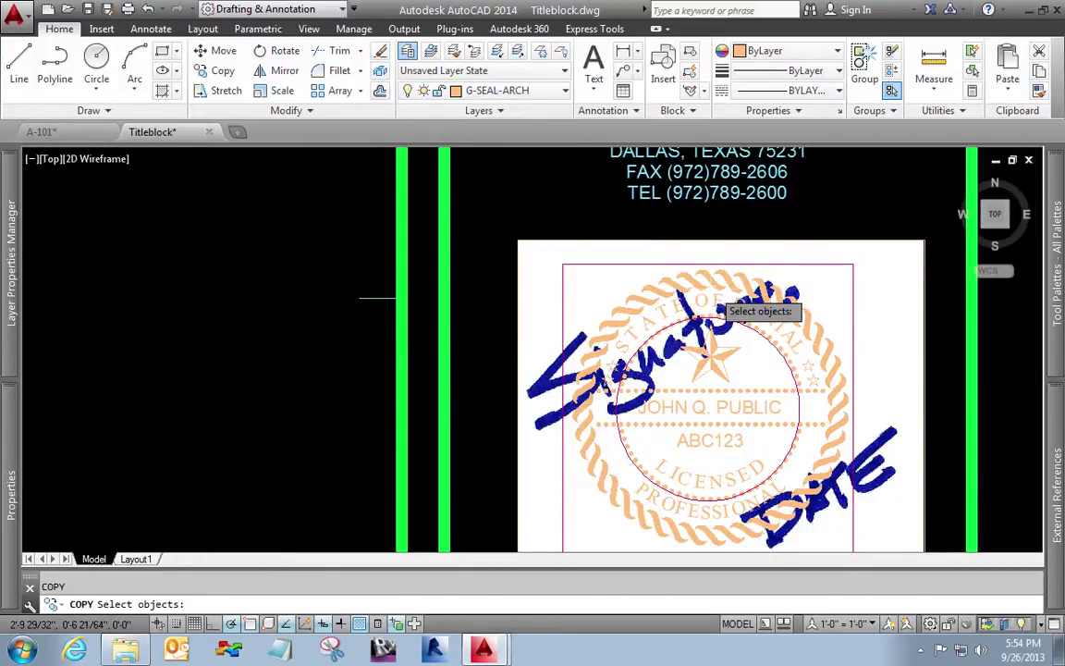
pyautogui.click(903, 253)
pyautogui.click(797, 229)
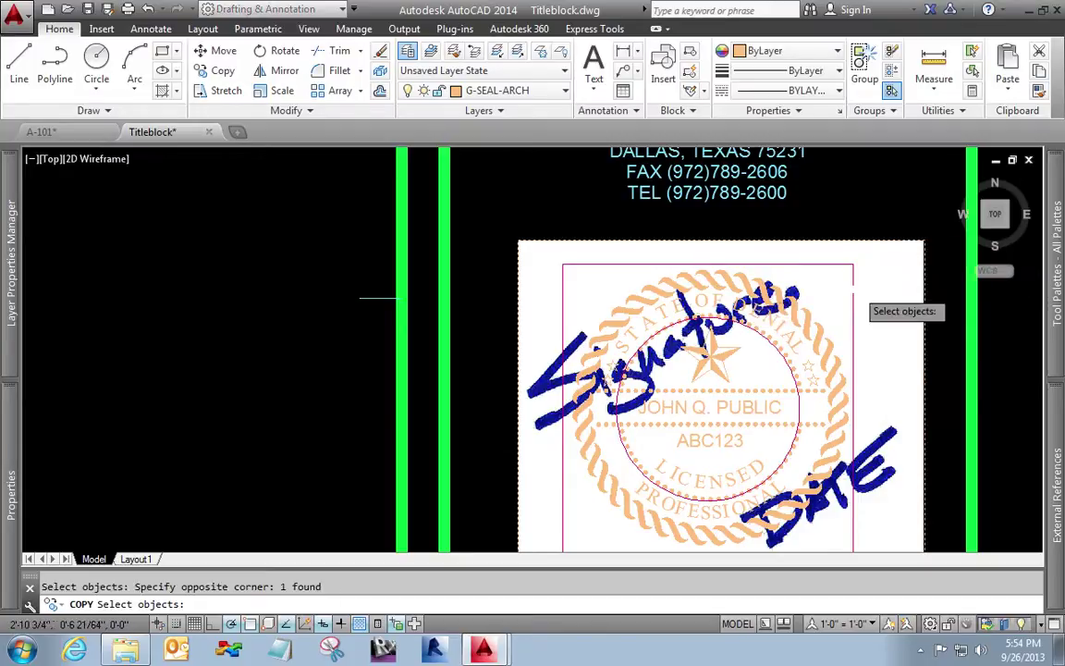
pyautogui.click(721, 296)
pyautogui.press('Return')
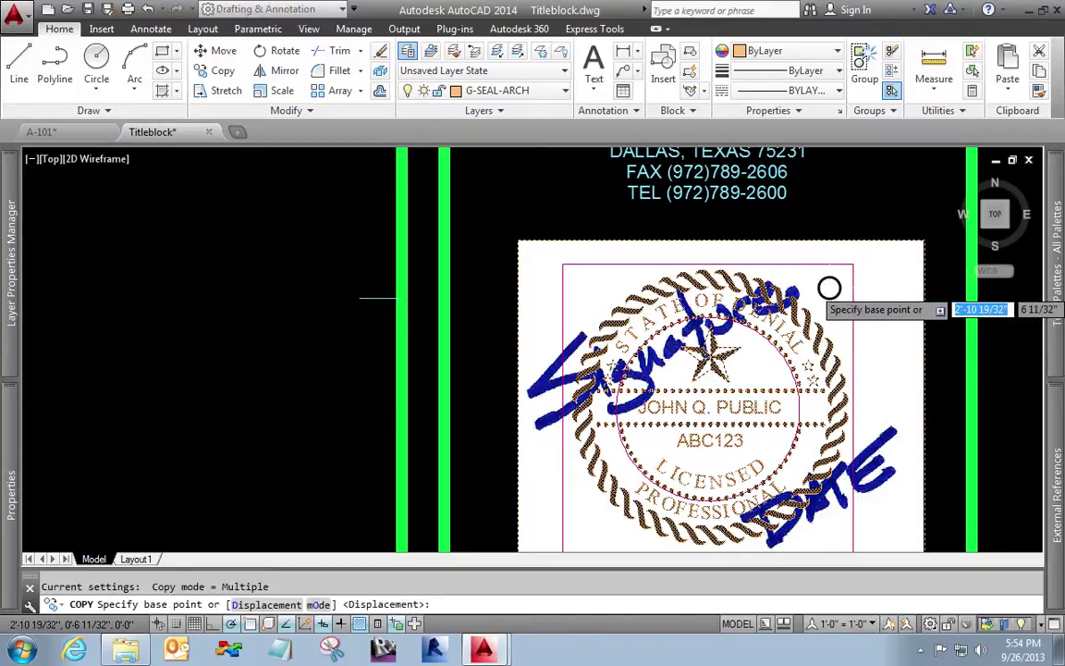
pyautogui.click(829, 288)
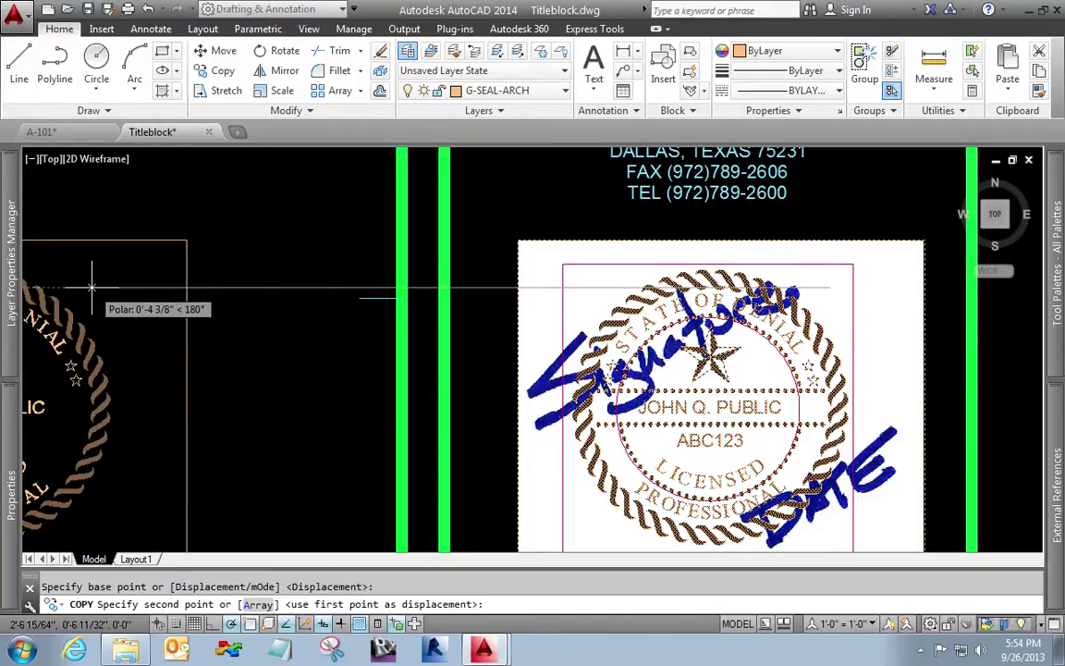
pyautogui.click(196, 287)
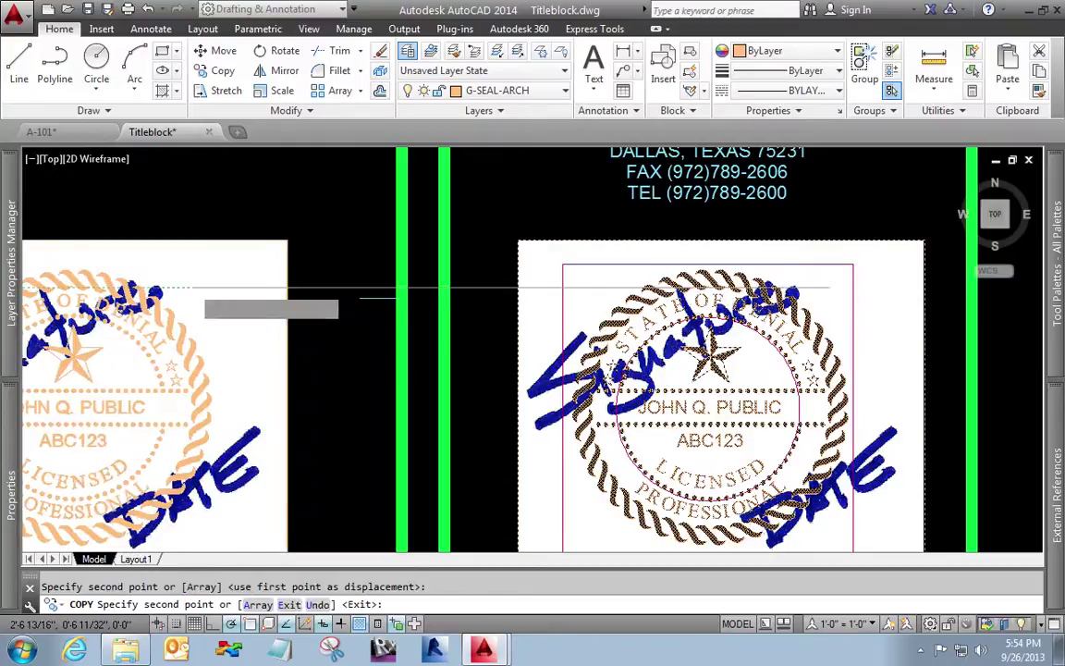
pyautogui.press('Escape')
# - Rotate the left seal copy 90 degrees and select it for layer reassignment
pyautogui.write('ro')
pyautogui.press('Return')
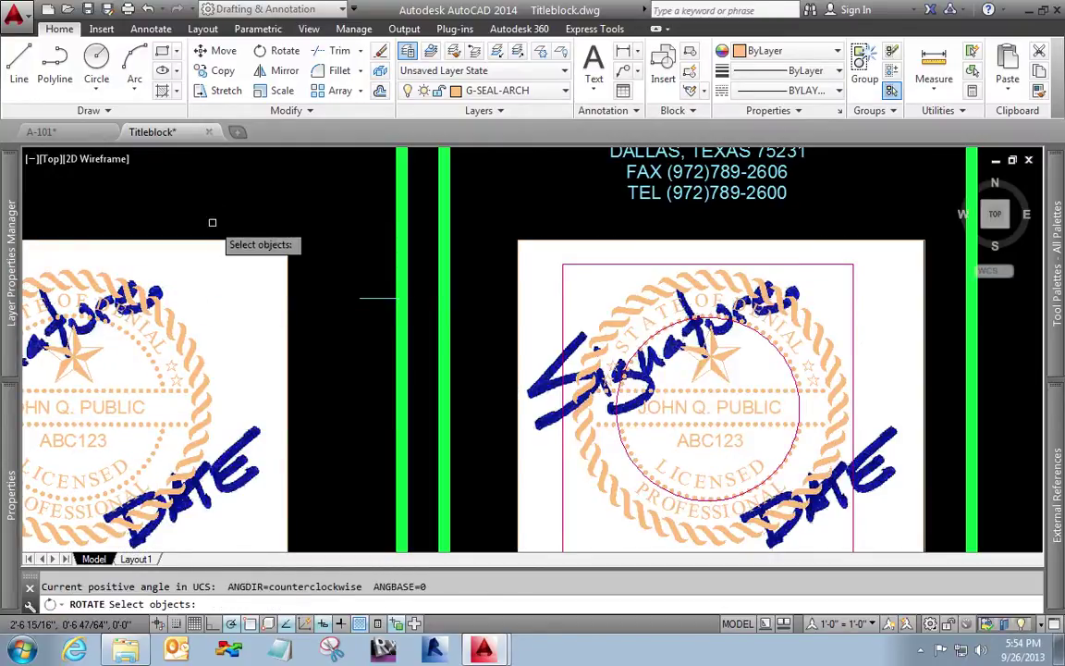
pyautogui.click(214, 231)
pyautogui.click(92, 362)
pyautogui.press('Return')
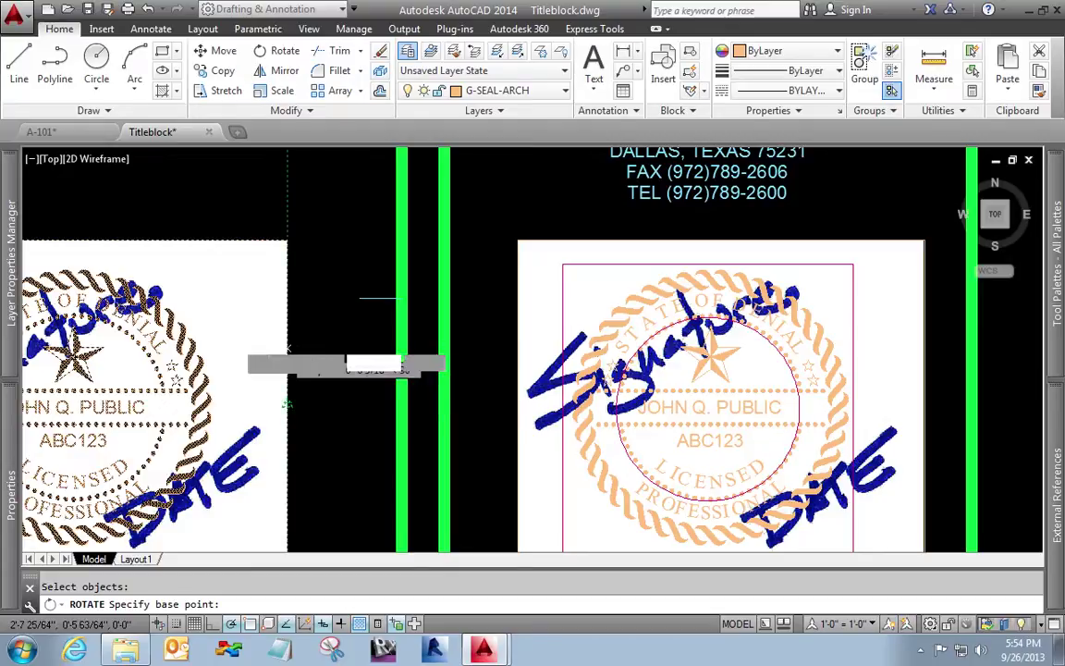
pyautogui.click(217, 340)
pyautogui.write('90')
pyautogui.press('Return')
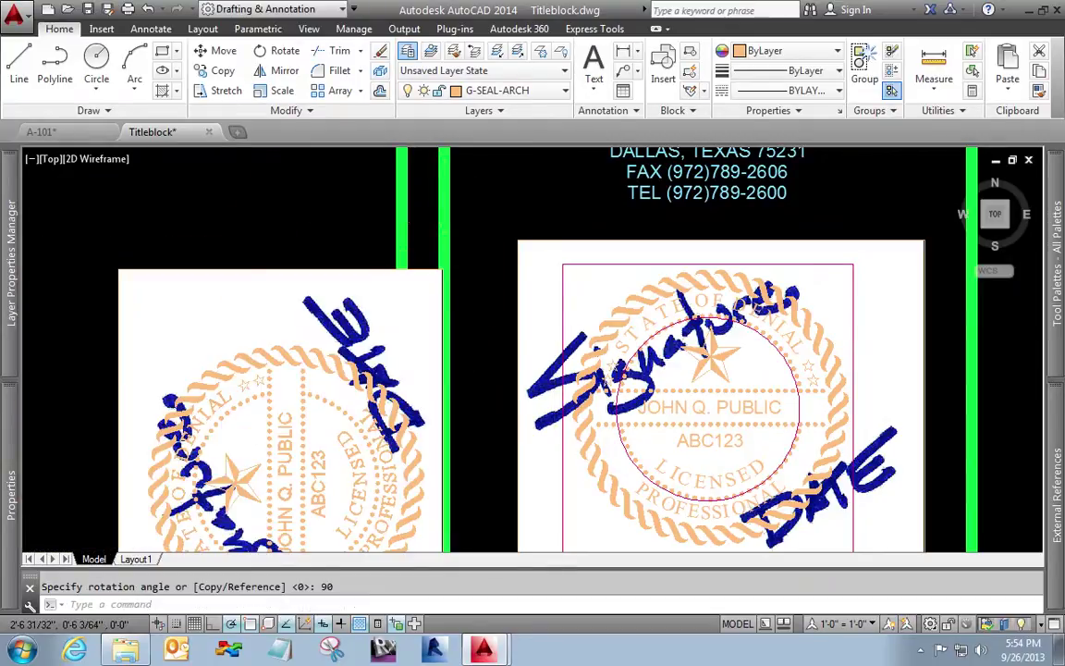
pyautogui.click(248, 209)
pyautogui.click(199, 305)
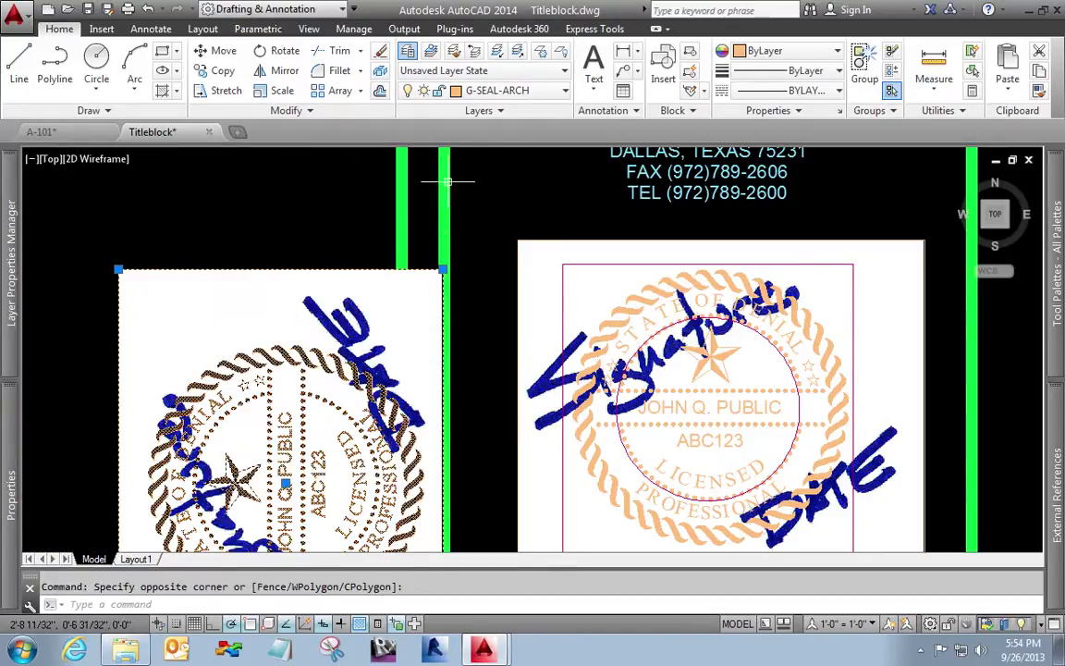
pyautogui.click(511, 90)
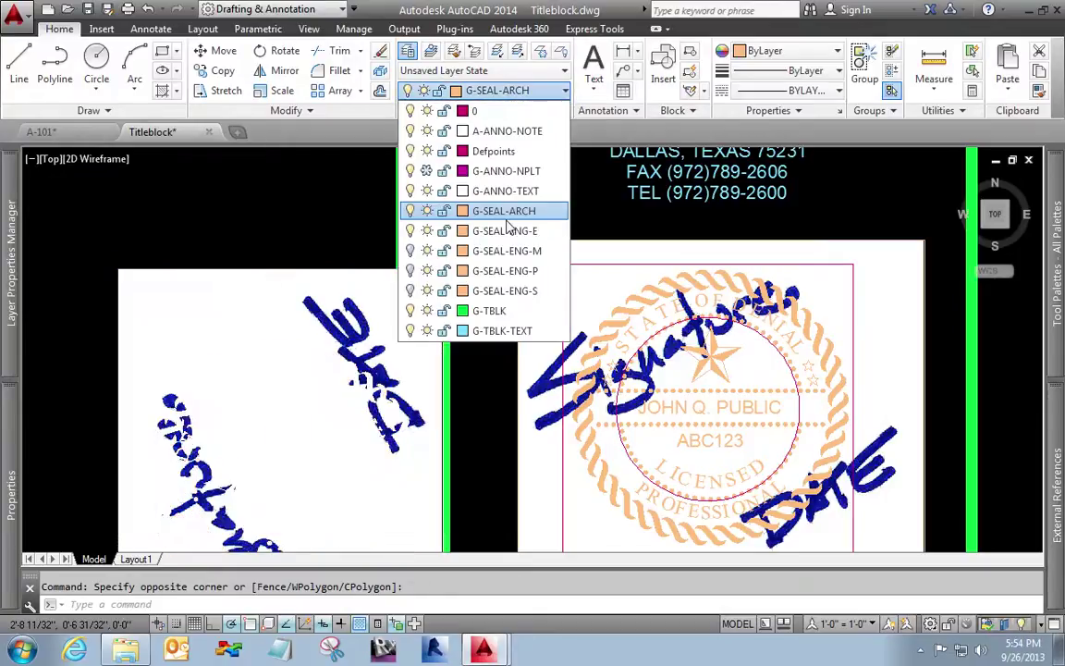
# - Put the left seal on G-SEAL-ENG-E and move it onto the architectural seal
pyautogui.click(506, 231)
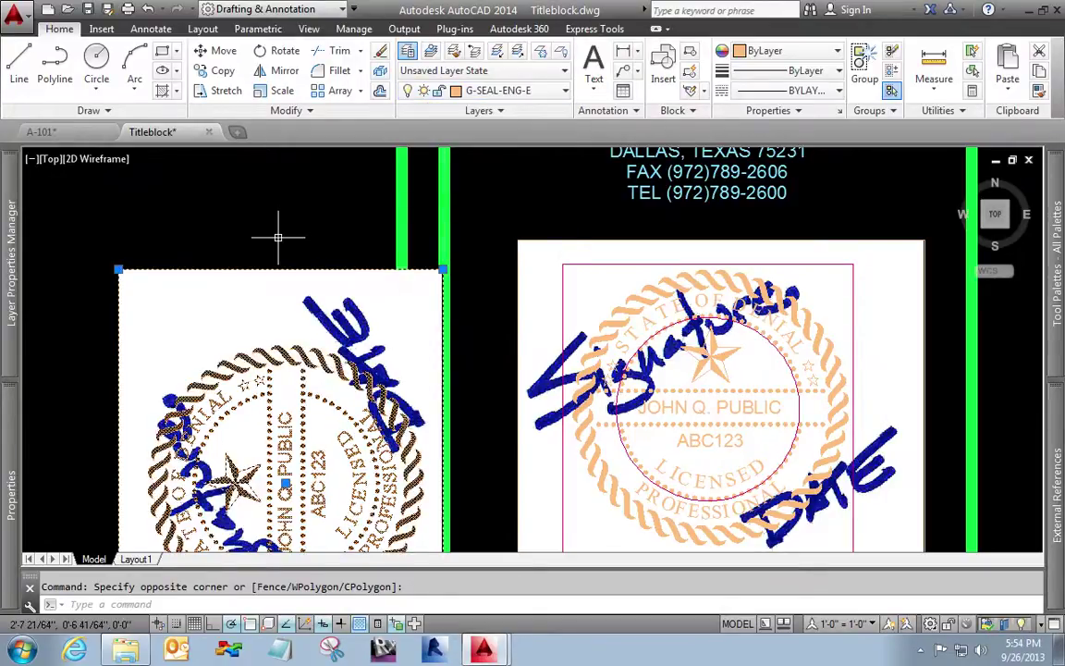
pyautogui.write('m')
pyautogui.press('Return')
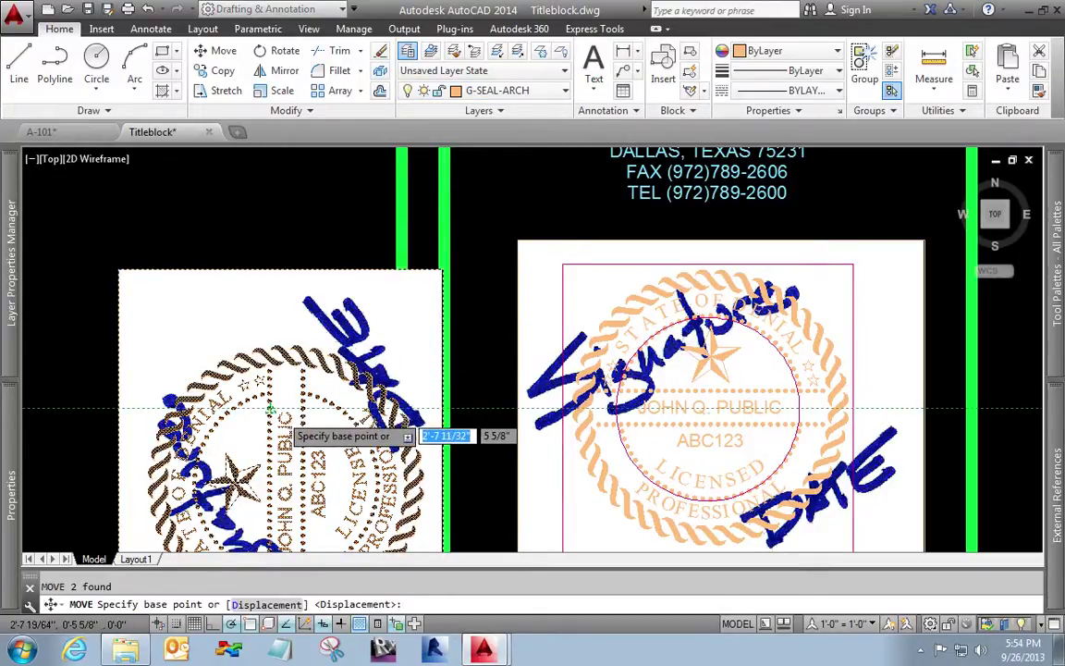
pyautogui.click(284, 481)
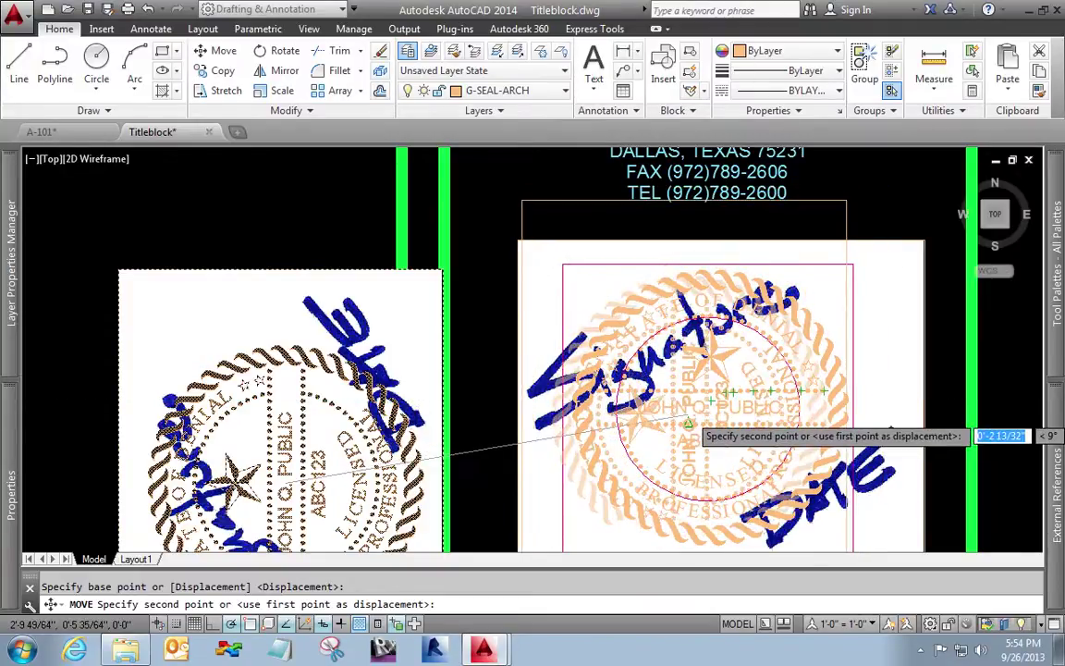
pyautogui.click(709, 395)
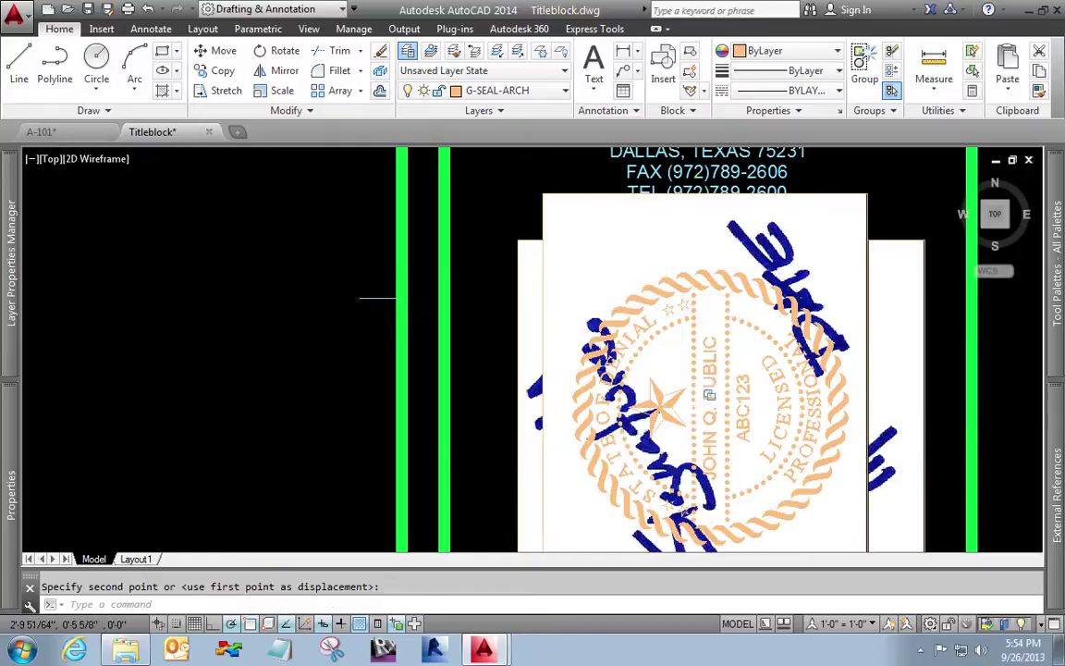
pyautogui.moveTo(730, 242)
pyautogui.mouseDown(button='middle')
pyautogui.moveTo(642, 191)
pyautogui.moveTo(580, 176)
pyautogui.mouseUp(button='middle')
# - Send the seal image to the back with STB
pyautogui.write('stb')
pyautogui.press('Return')
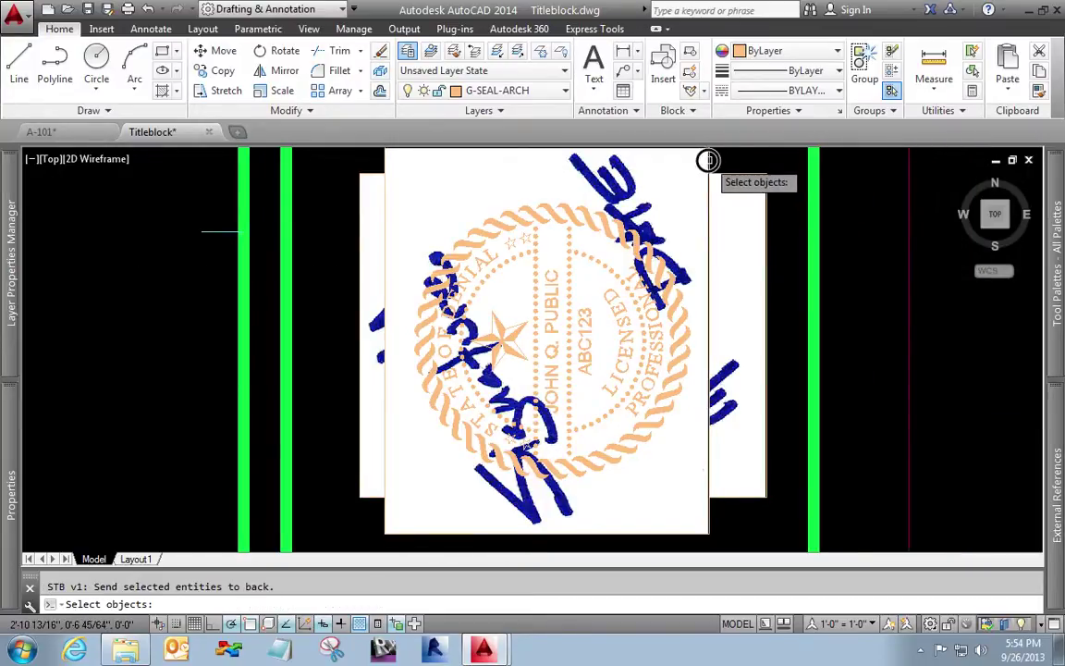
pyautogui.click(710, 159)
pyautogui.press('Return')
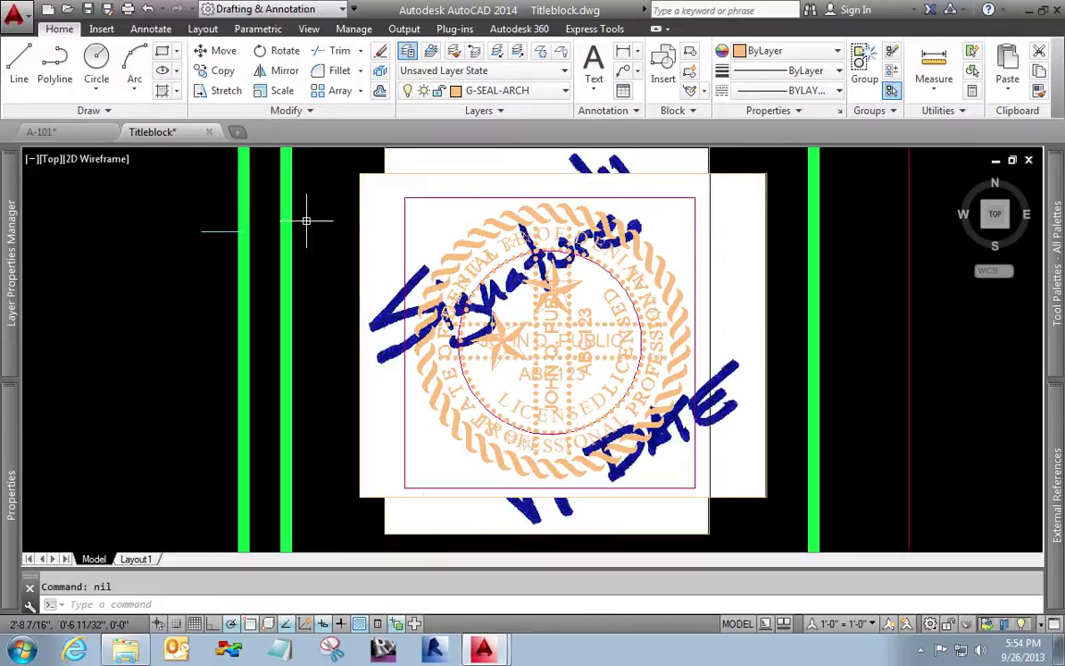
# - Zoom All, save Titleblock.dwg with QSAVE, and close it to return to A-101
pyautogui.write('z')
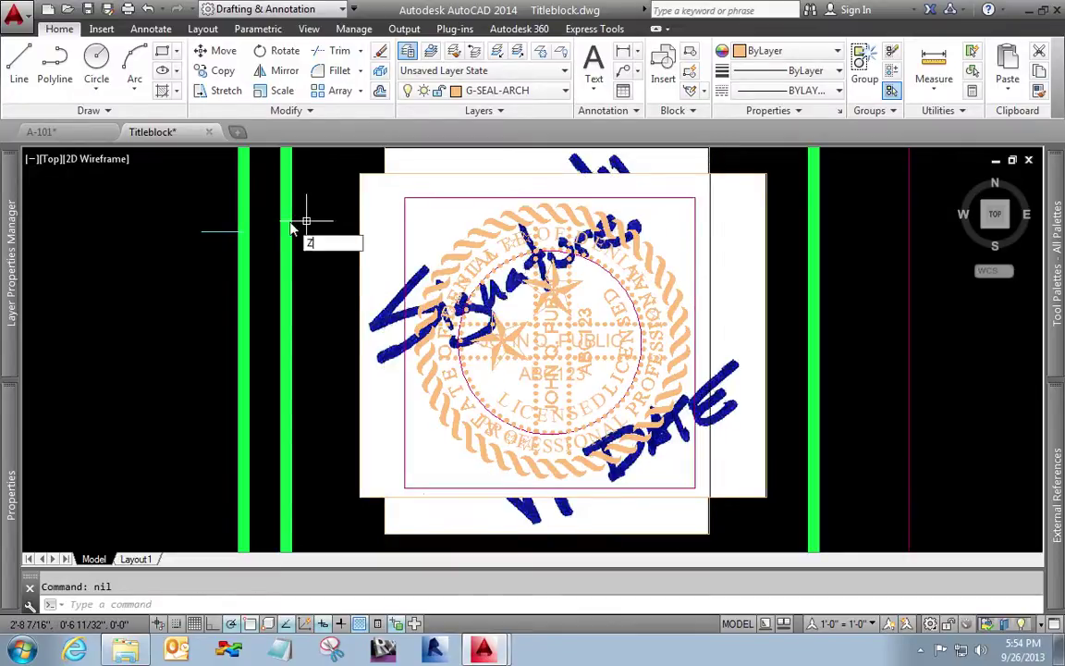
pyautogui.press('Return')
pyautogui.write('a')
pyautogui.press('Return')
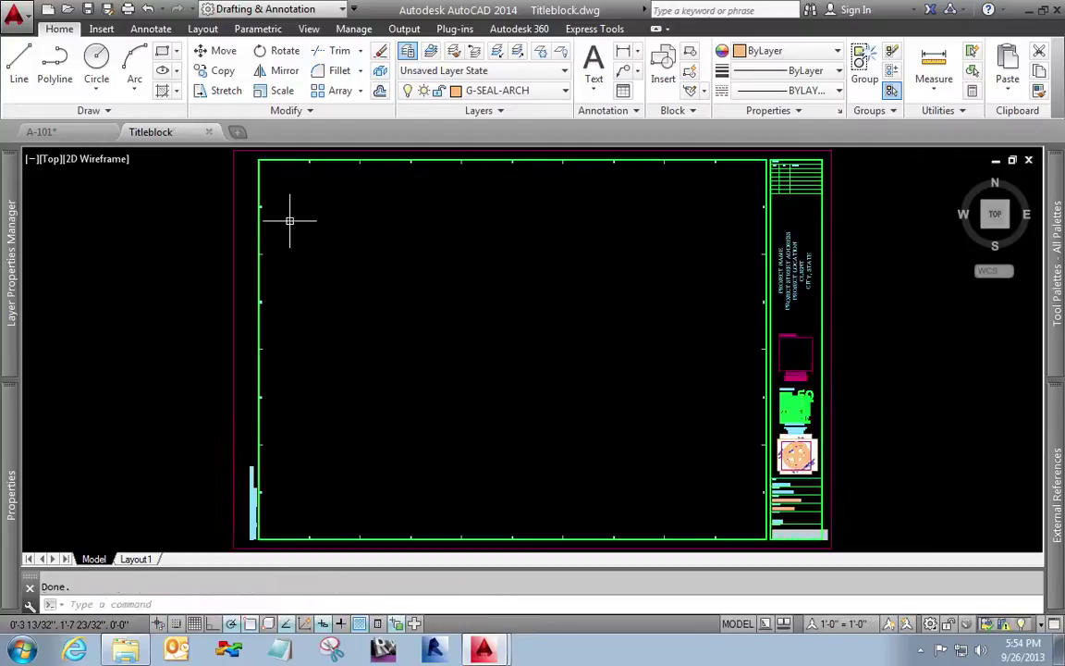
pyautogui.write('qsave')
pyautogui.press('Return')
pyautogui.hotkey('ctrl', 'Tab')
pyautogui.hotkey('ctrl', 'F4')
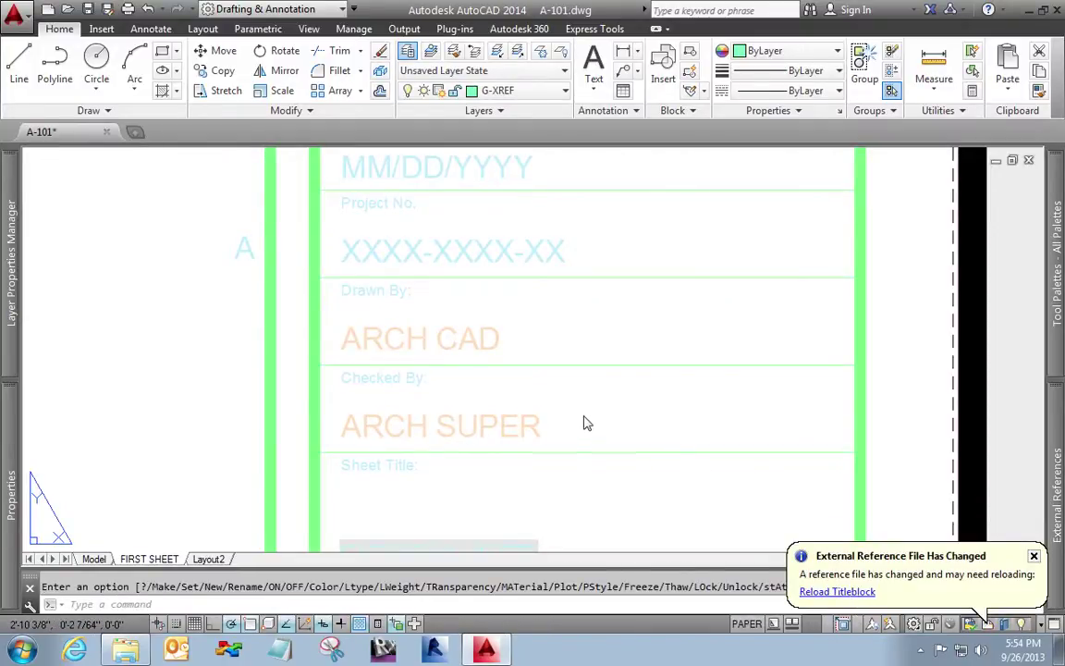
# - Zoom out and pan to show the signed seal in A-101's title block
pyautogui.scroll(-6, 608, 349)
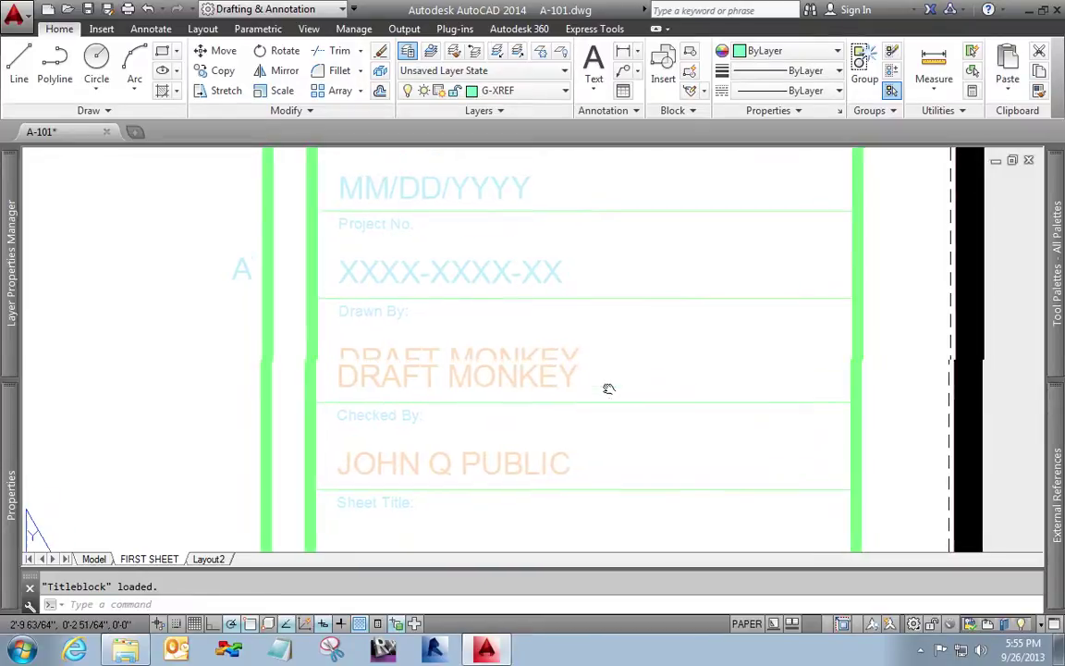
pyautogui.moveTo(622, 311); pyautogui.dragTo(621, 349, button='middle')
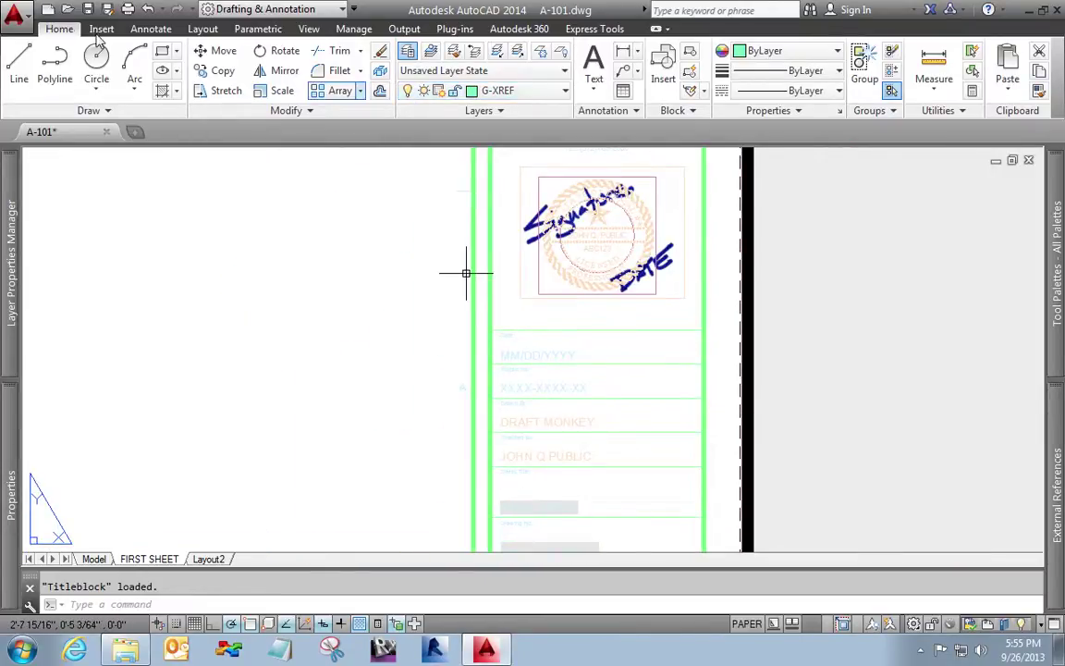
# - Open A-102.dwg and zoom onto its title block to inspect the signed seal
pyautogui.click(68, 9)
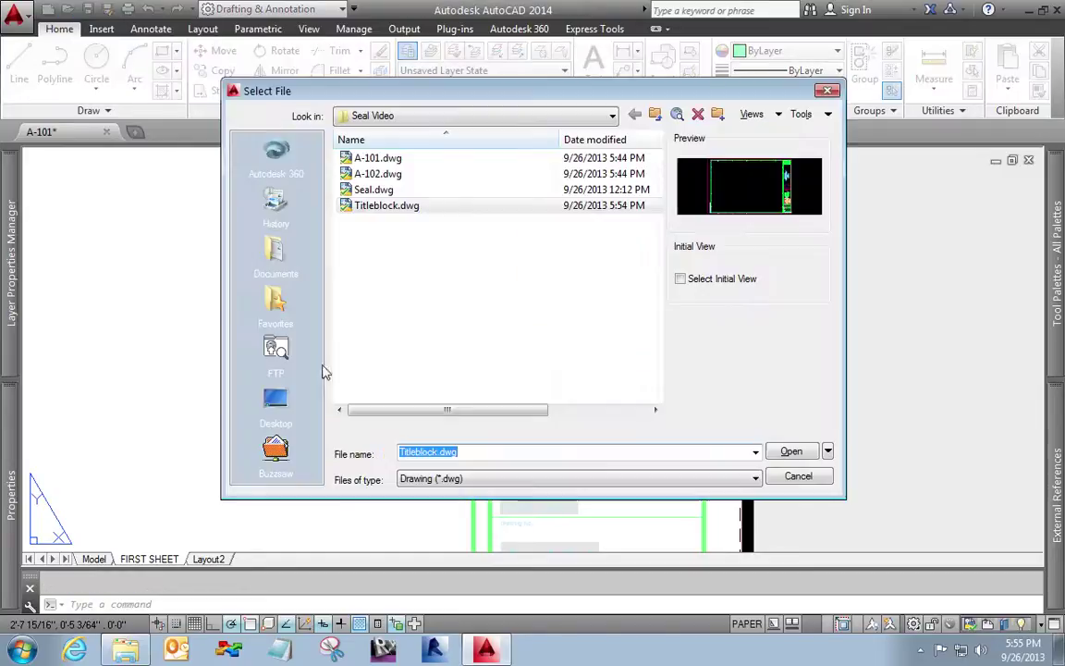
pyautogui.click(425, 175)
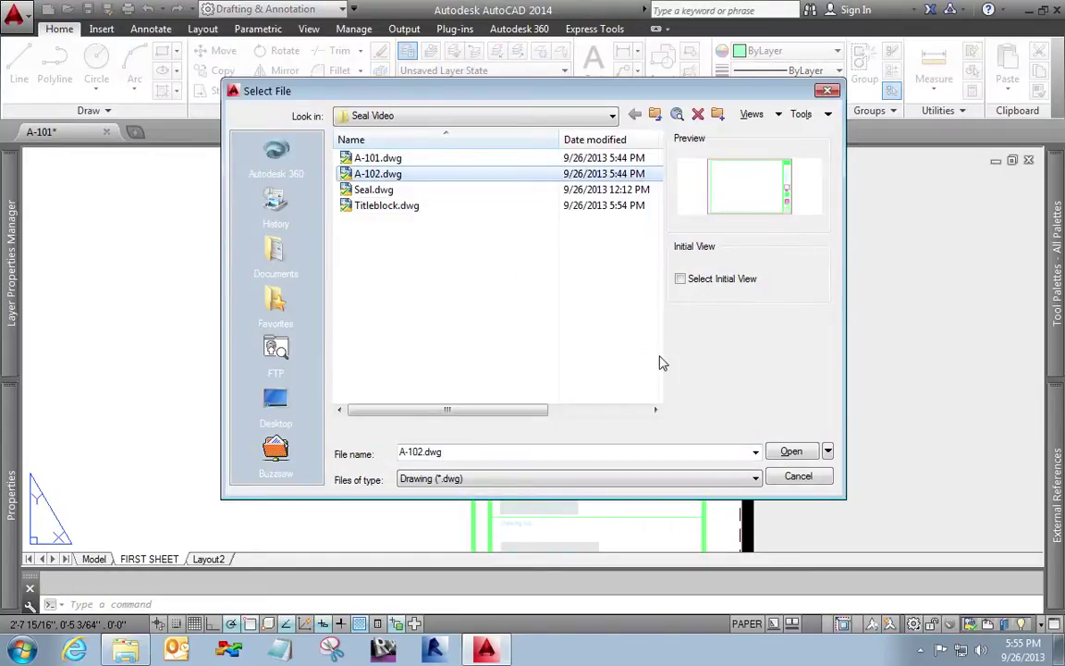
pyautogui.click(788, 451)
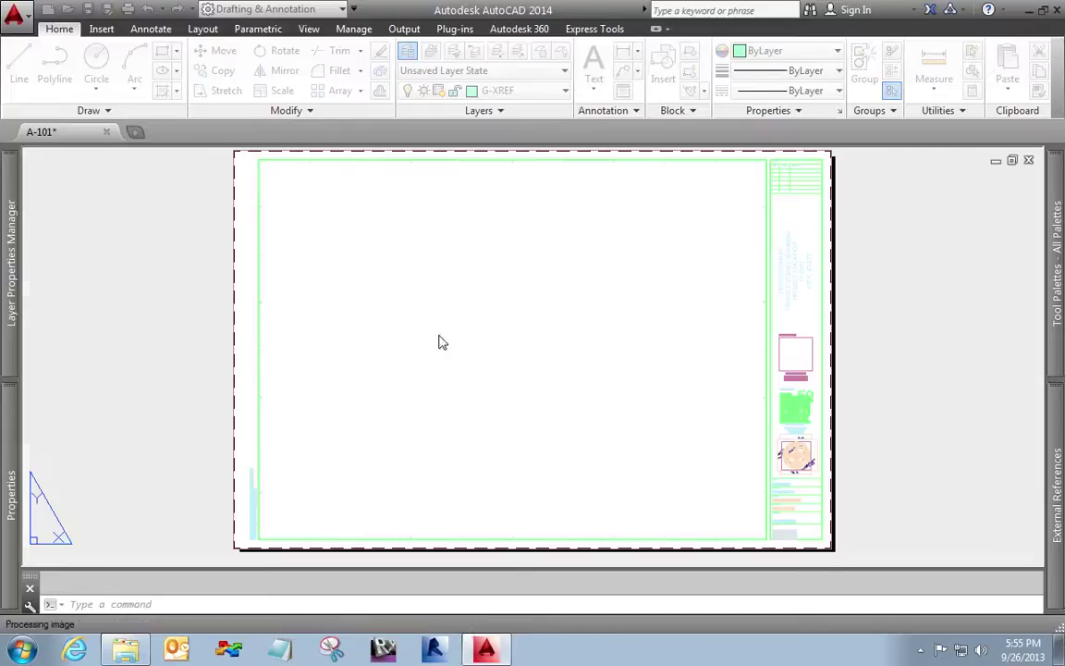
pyautogui.scroll(4, 791, 541)
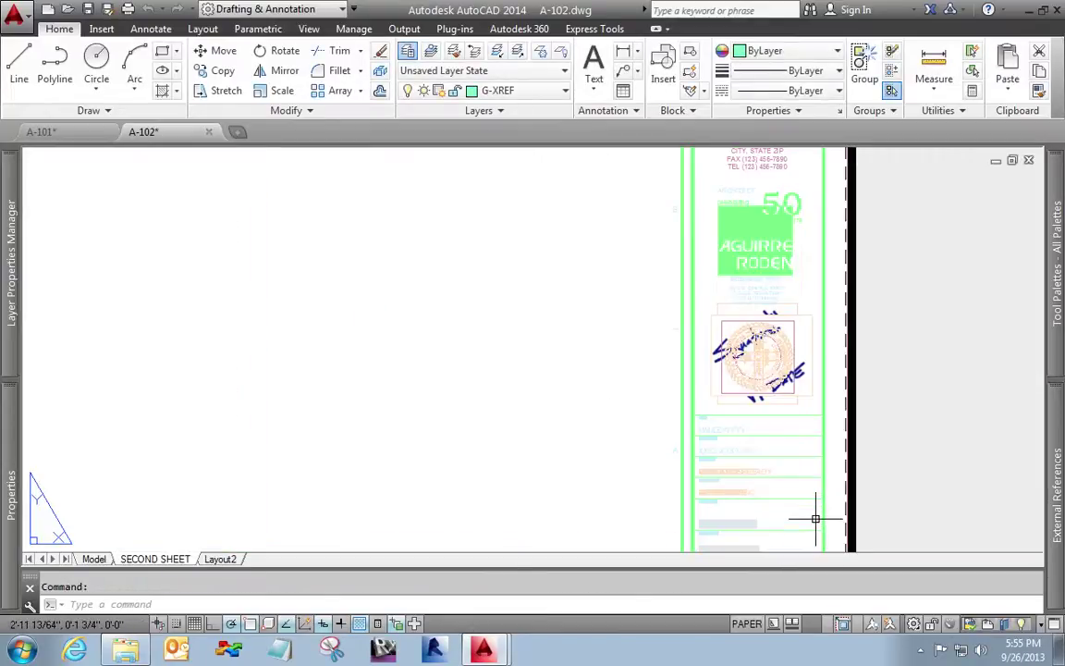
pyautogui.scroll(2, 730, 190)
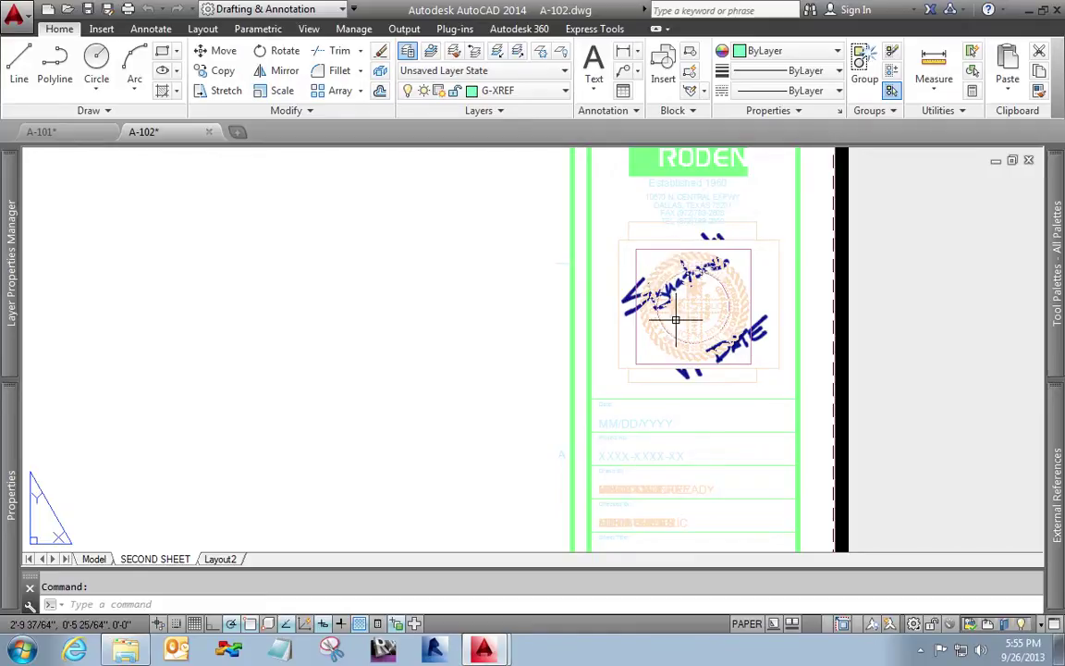
pyautogui.moveTo(676, 320); pyautogui.dragTo(658, 197, button='middle')
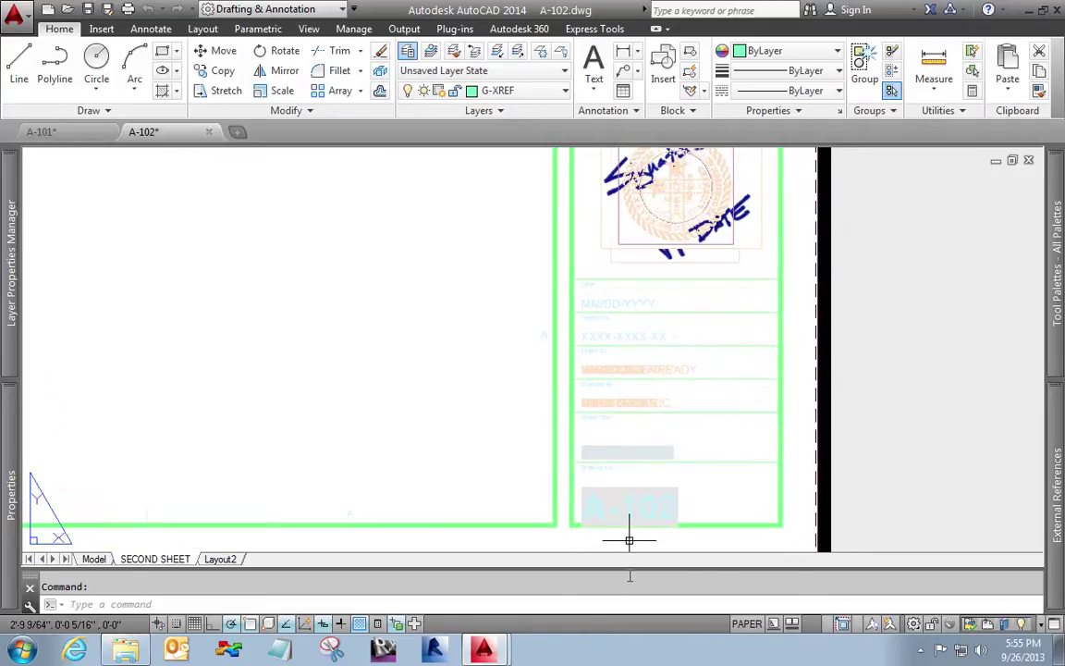
pyautogui.scroll(2, 628, 539)
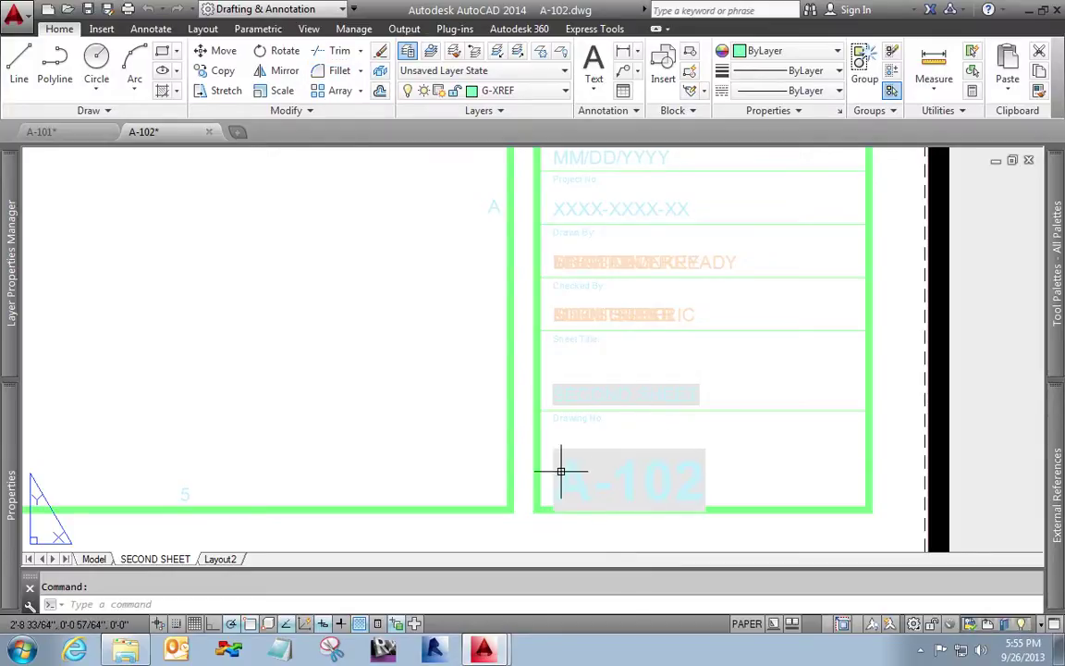
# - Rename the SECOND SHEET layout to FIRST ELECTRICAL
pyautogui.rightClick(137, 566)
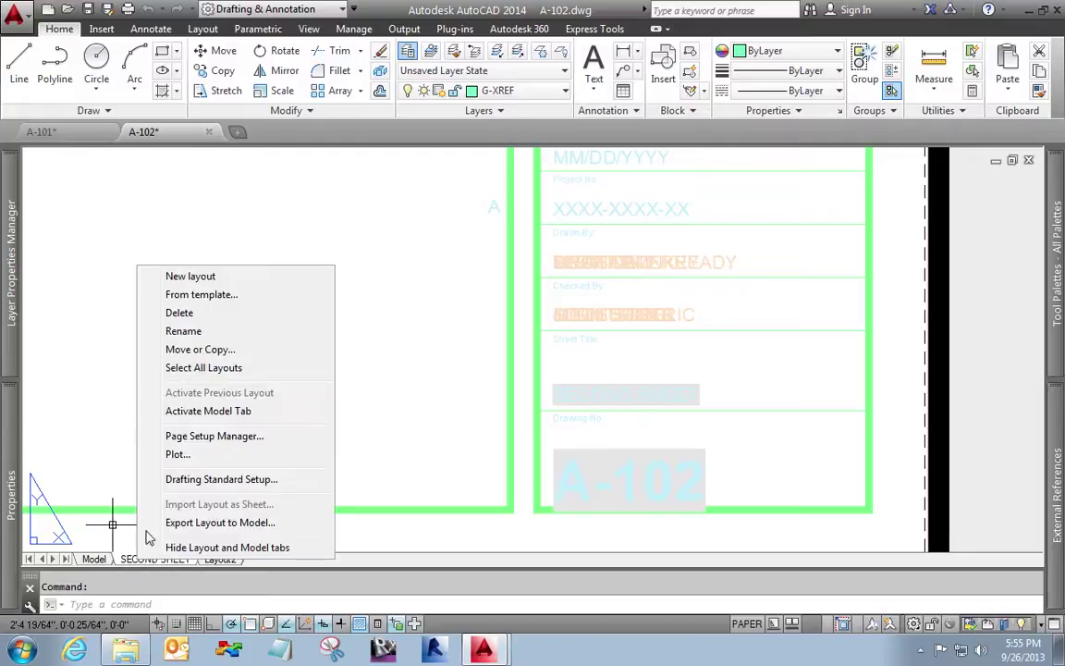
pyautogui.click(170, 334)
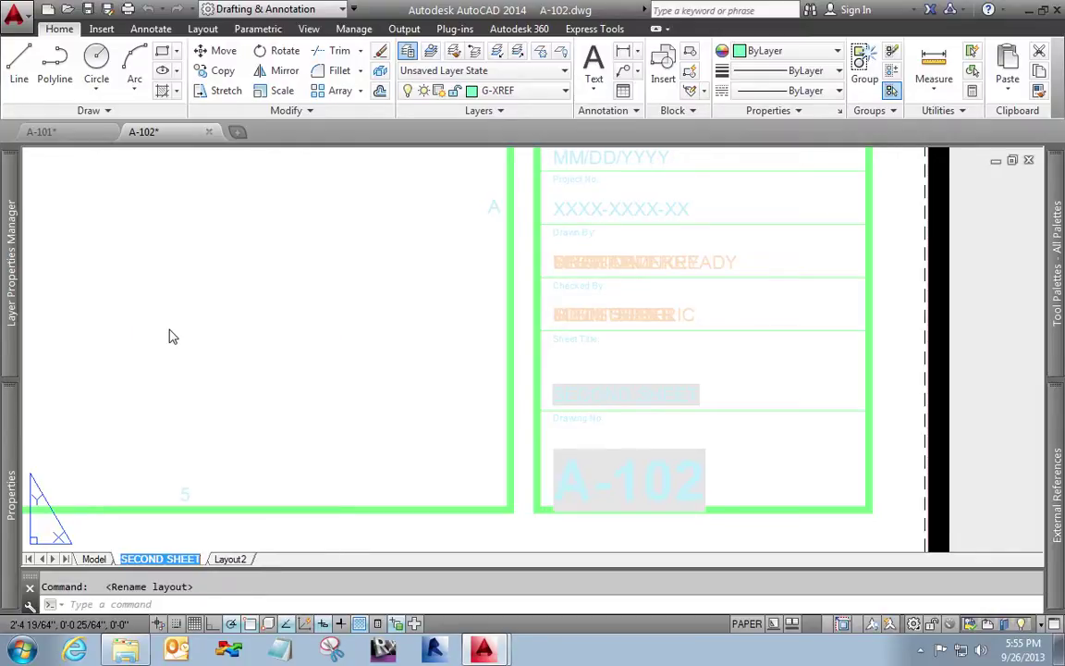
pyautogui.write('first electrical')
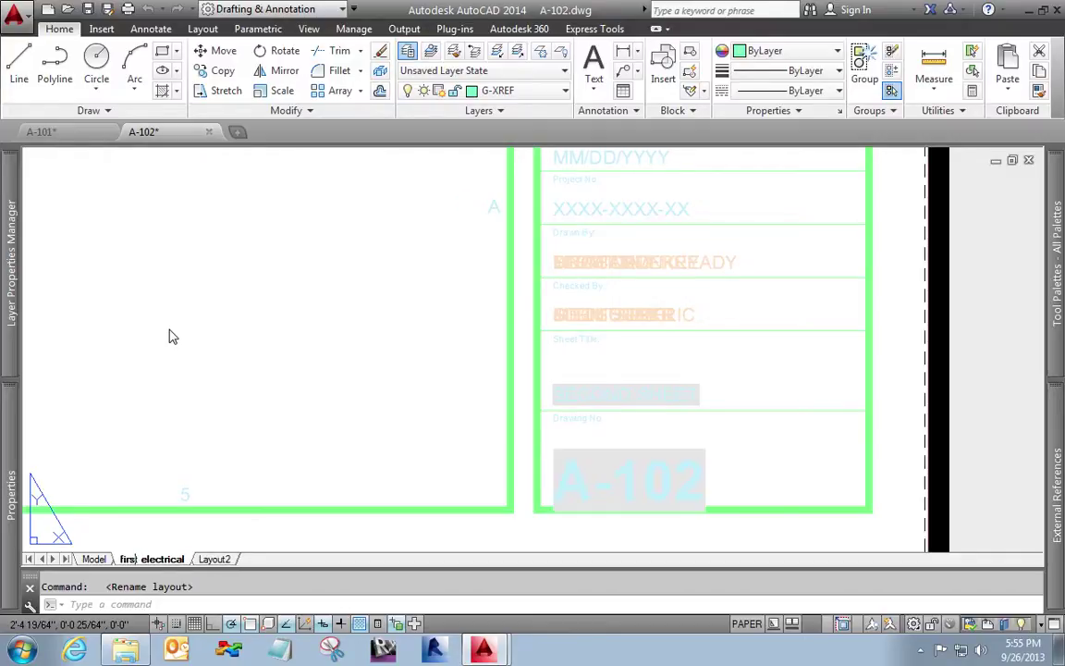
pyautogui.hotkey('ctrl', 'a')
pyautogui.write('FIR')
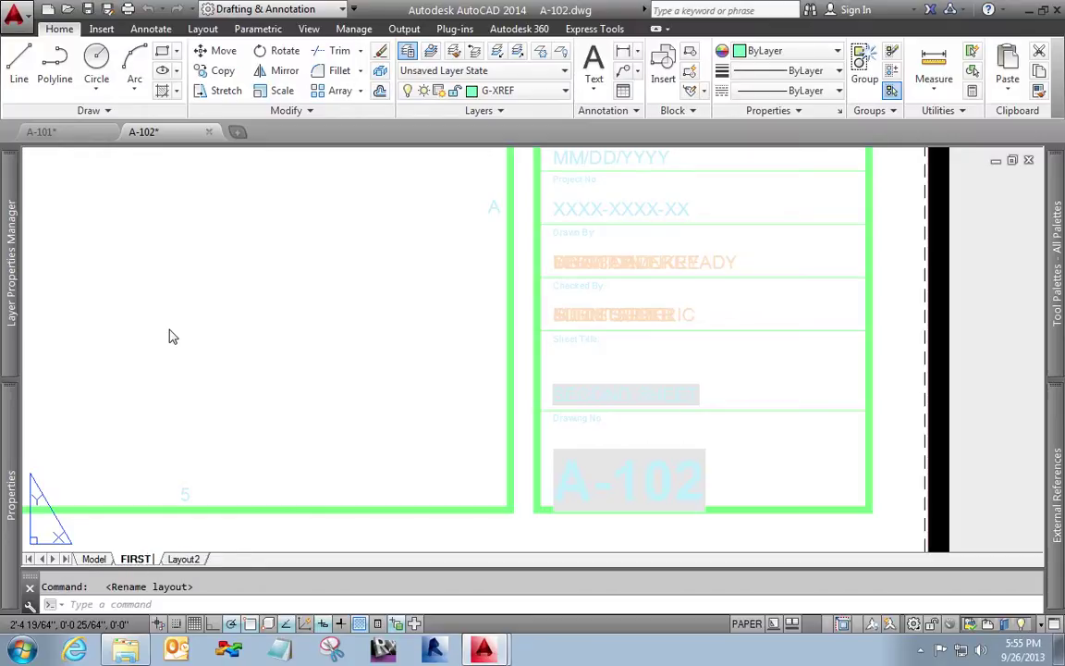
pyautogui.write('ELECTRICAL')
pyautogui.click(184, 331)
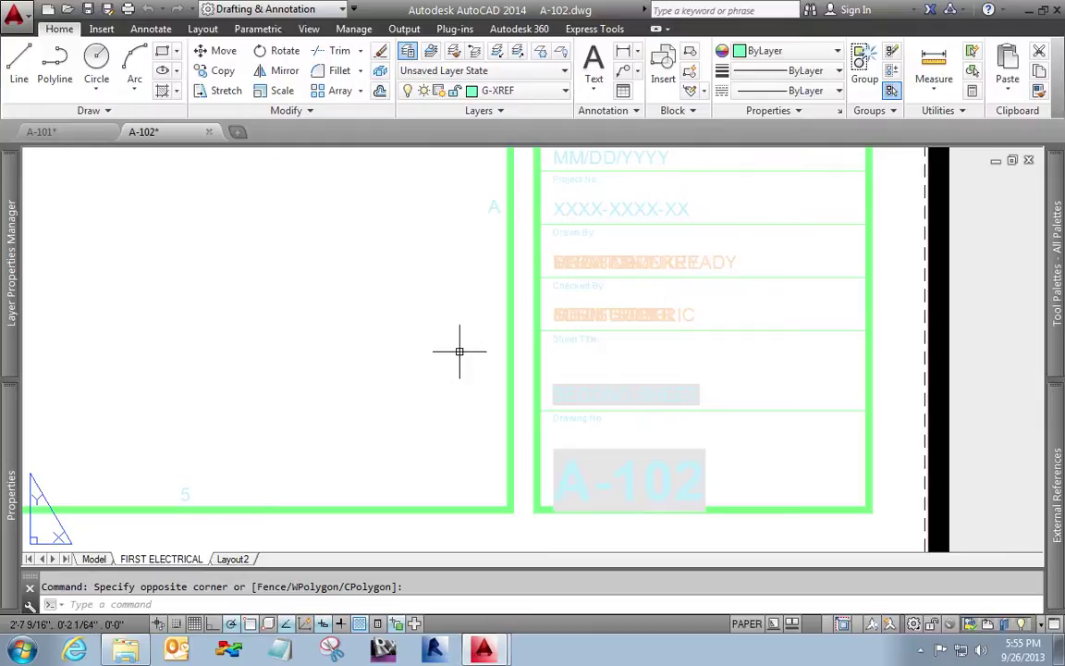
# - Zoom All on the layout and close A-102.dwg
pyautogui.write('z')
pyautogui.press('Return')
pyautogui.write('a')
pyautogui.press('Return')
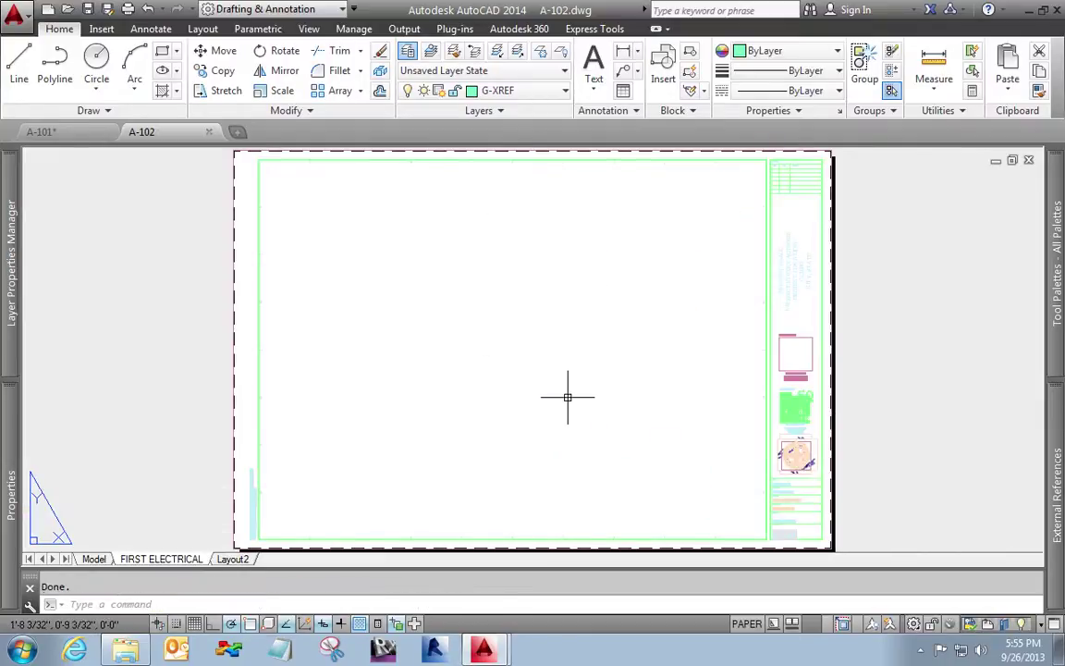
pyautogui.write('close')
pyautogui.press('Return')
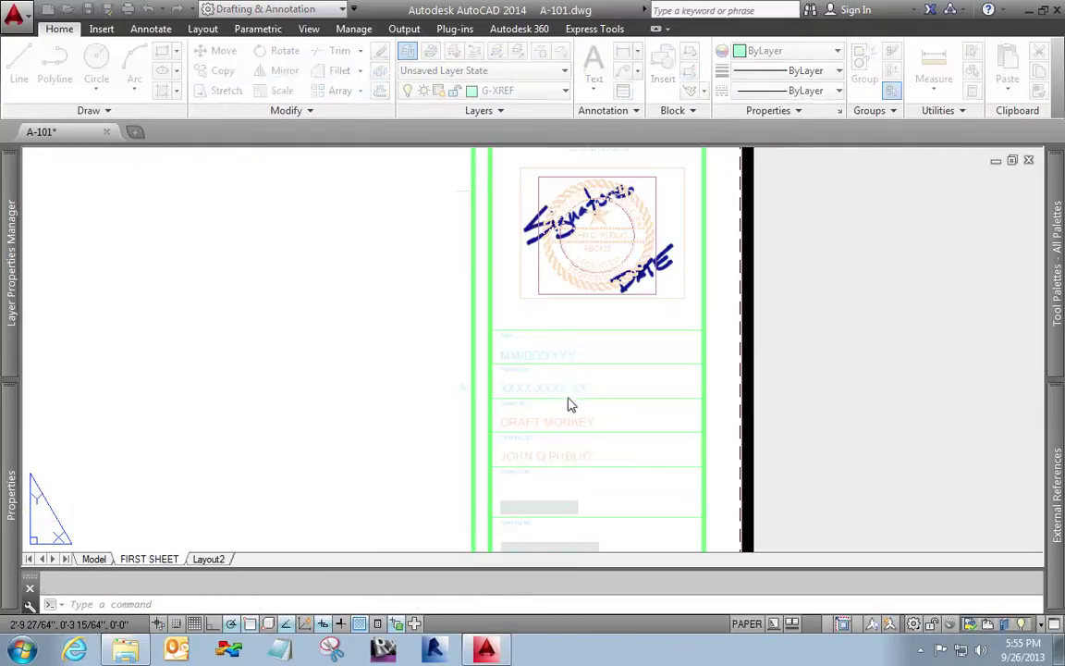
# - Rename A-102.dwg to E-101.dwg in the Select File dialog and open it
pyautogui.click(421, 176)
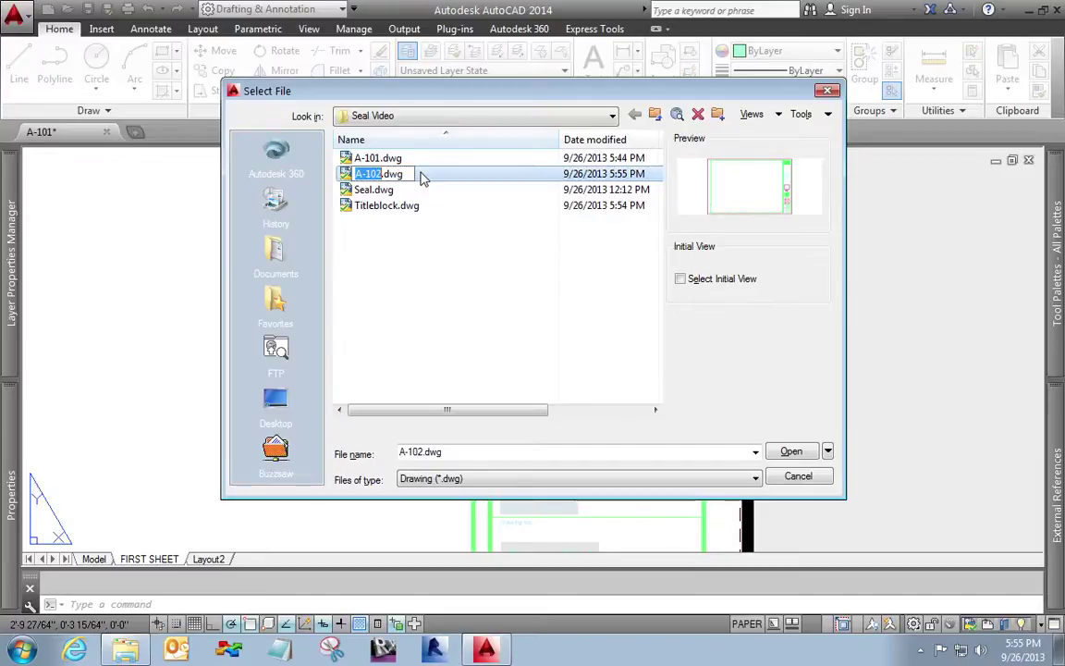
pyautogui.press('Right')
pyautogui.press('BackSpace')
pyautogui.write('1')
pyautogui.press('BackSpace')
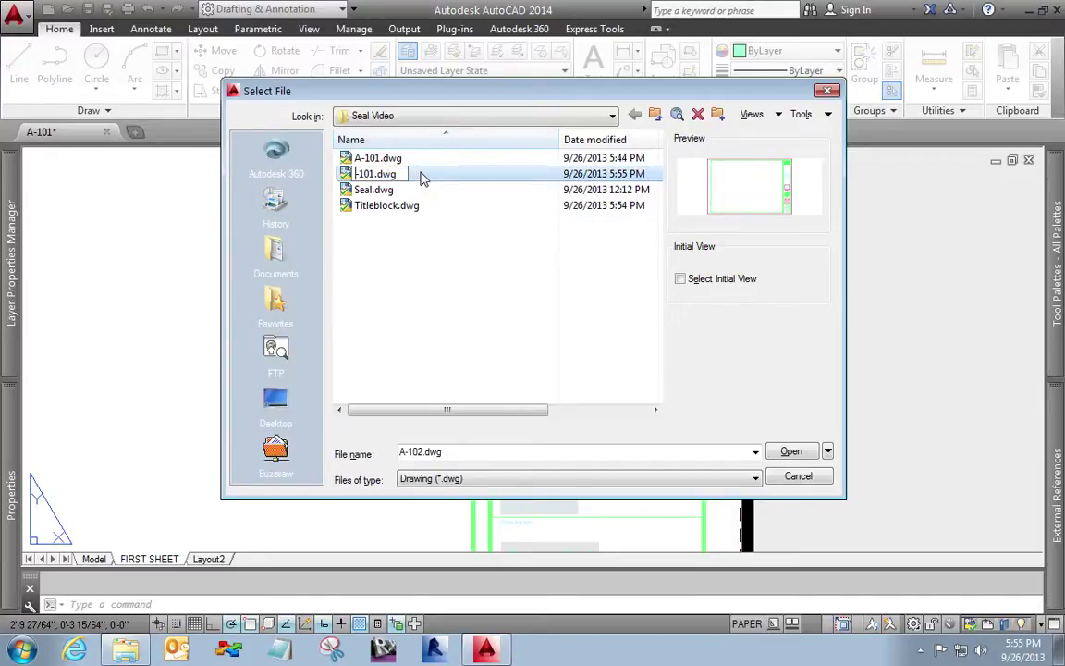
pyautogui.write('e')
pyautogui.press('Return')
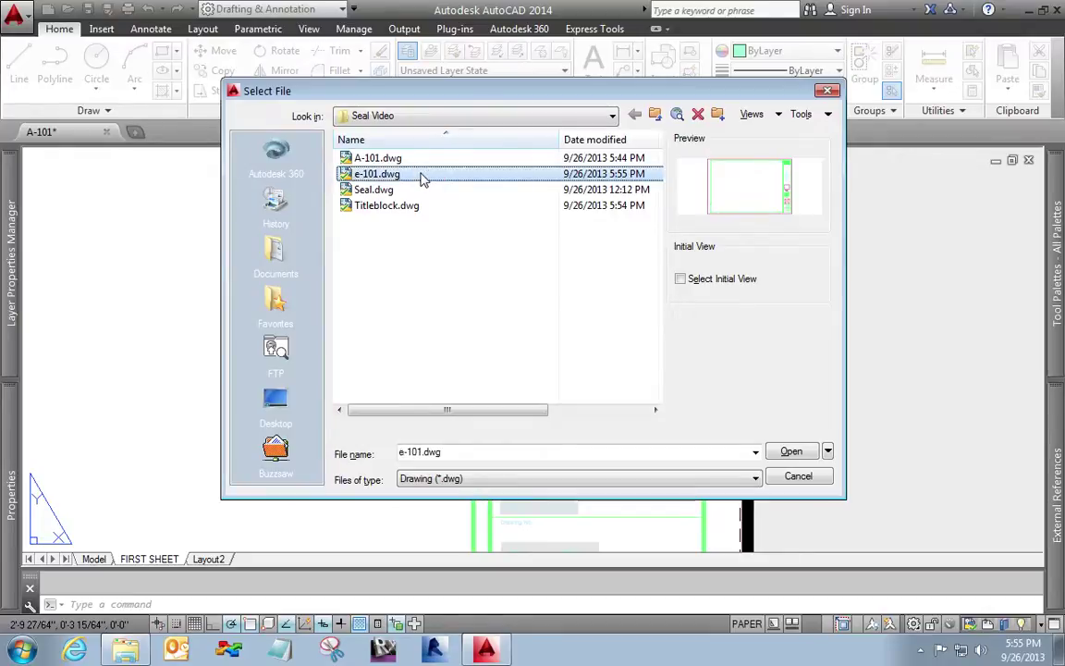
pyautogui.click(420, 178)
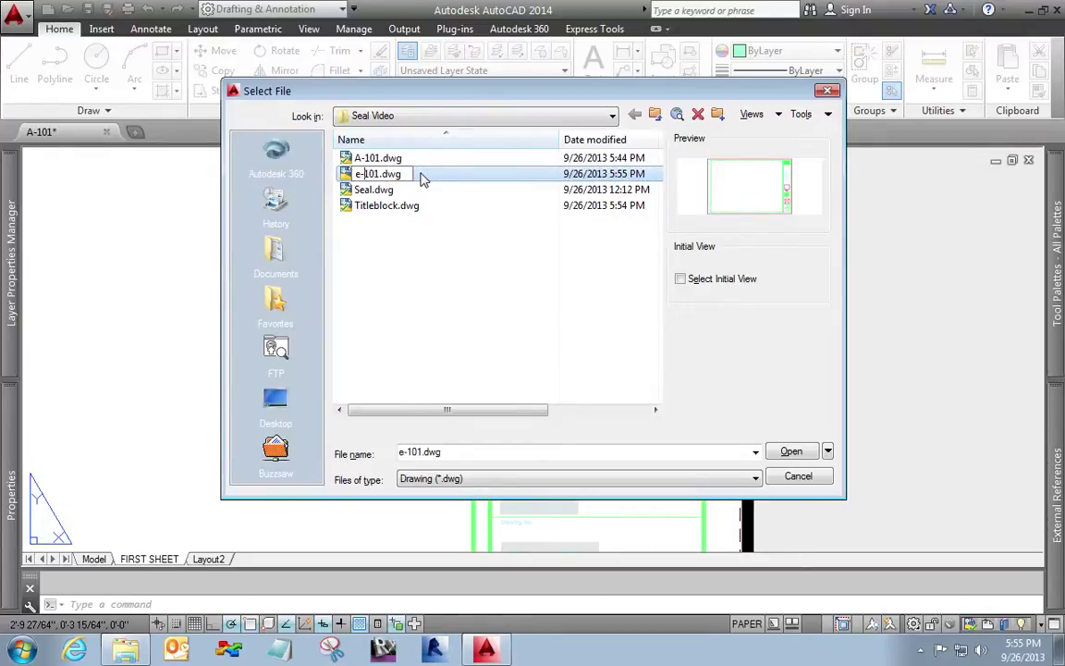
pyautogui.press('BackSpace')
pyautogui.write('E')
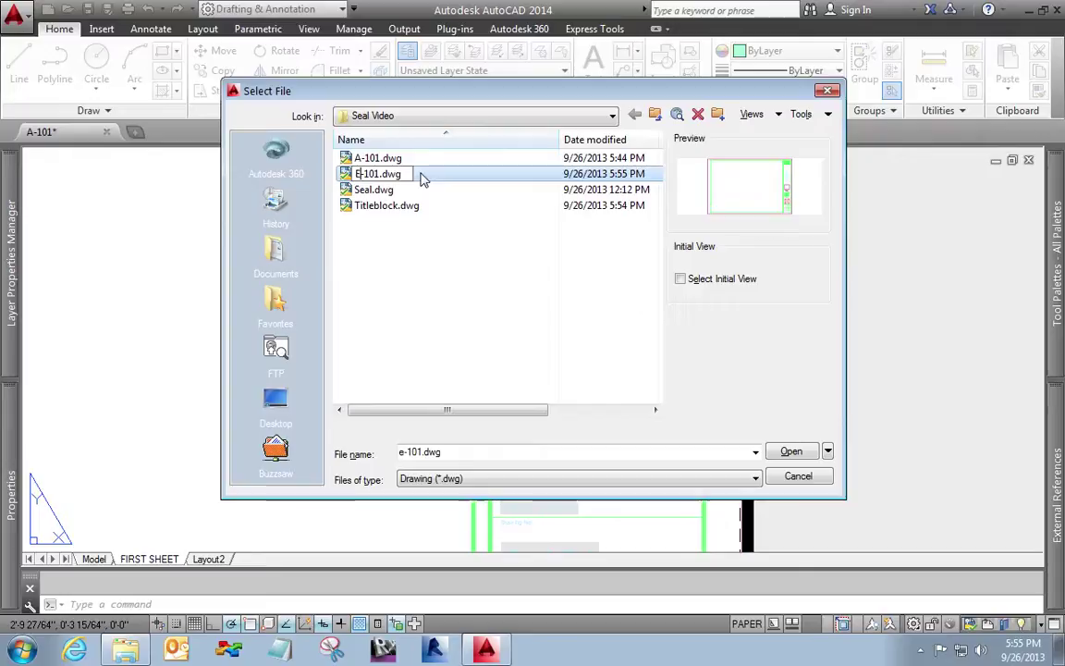
pyautogui.press('Return')
pyautogui.doubleClick(420, 174)
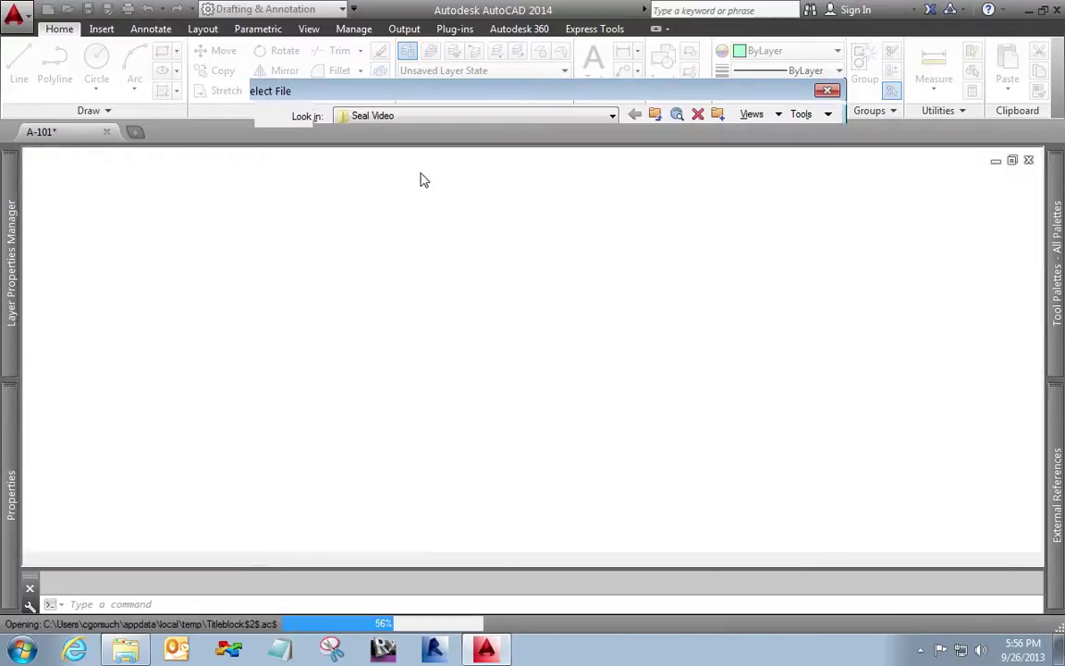
# - Zoom and pan to the title block area showing FIRST ELECTRICAL, E-101 and Checked By
pyautogui.scroll(8, 836, 504)
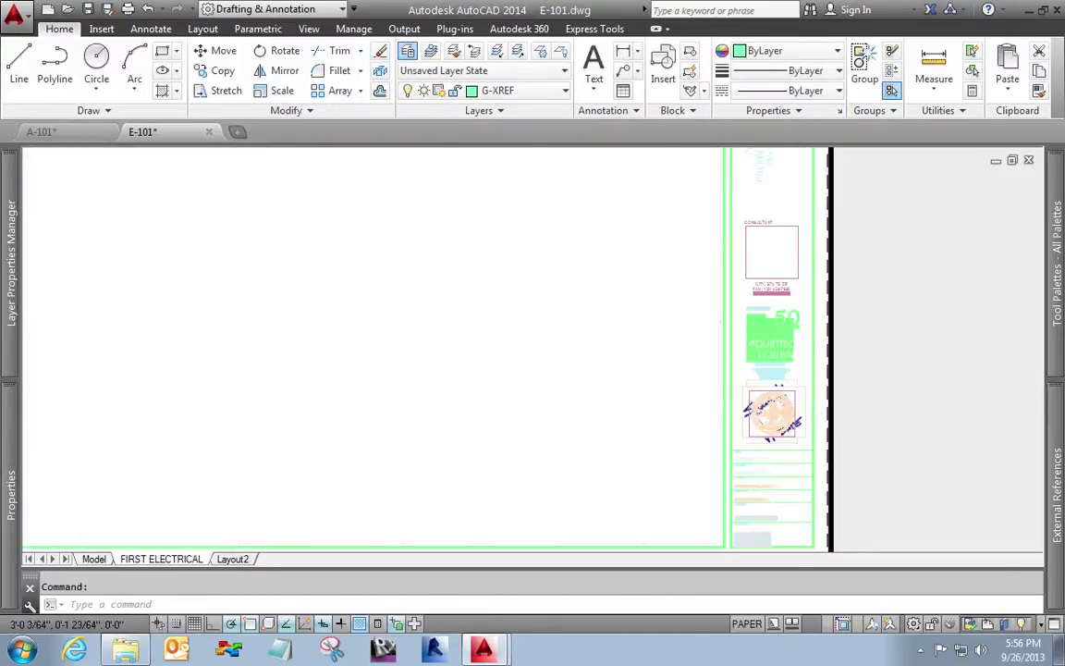
pyautogui.moveTo(837, 504); pyautogui.dragTo(844, 345, button='middle')
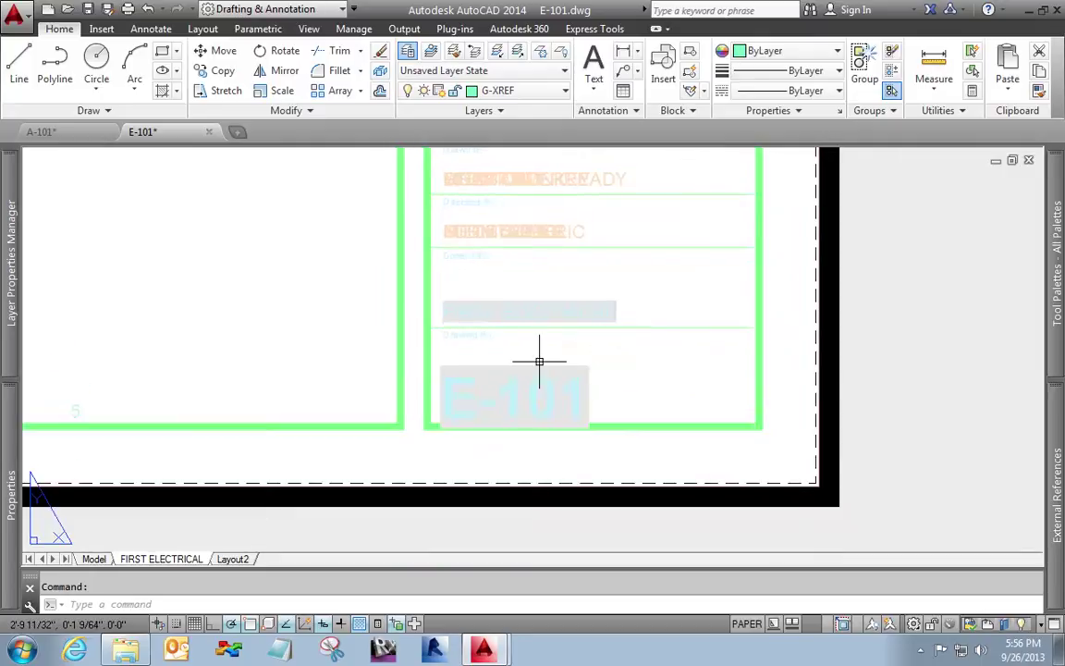
pyautogui.scroll(2, 444, 361)
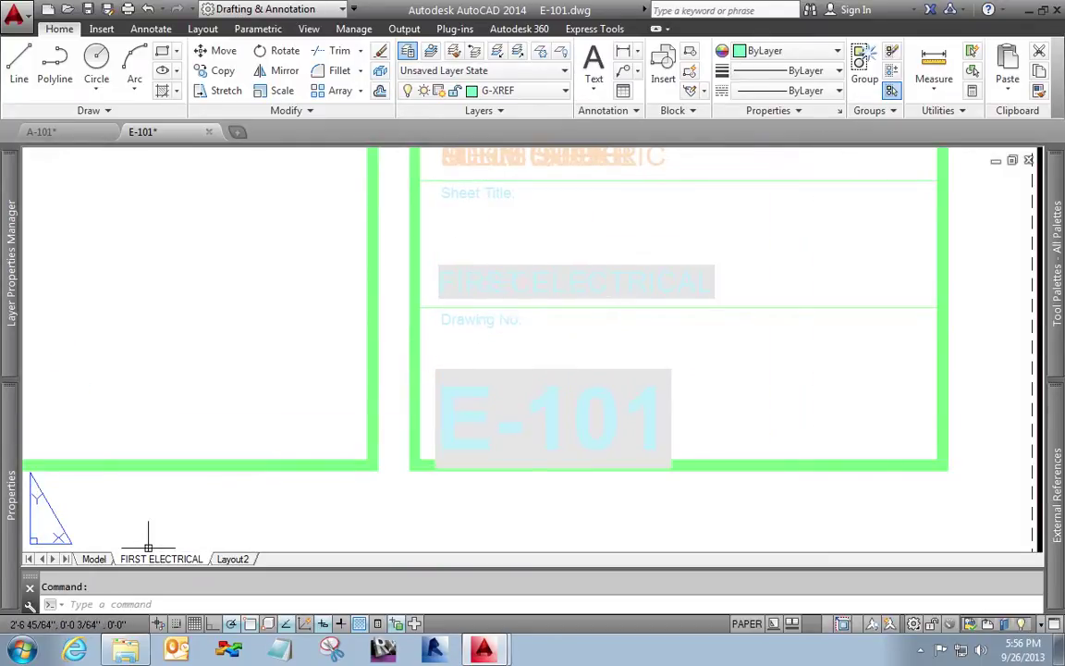
pyautogui.moveTo(312, 273); pyautogui.dragTo(316, 379, button='middle')
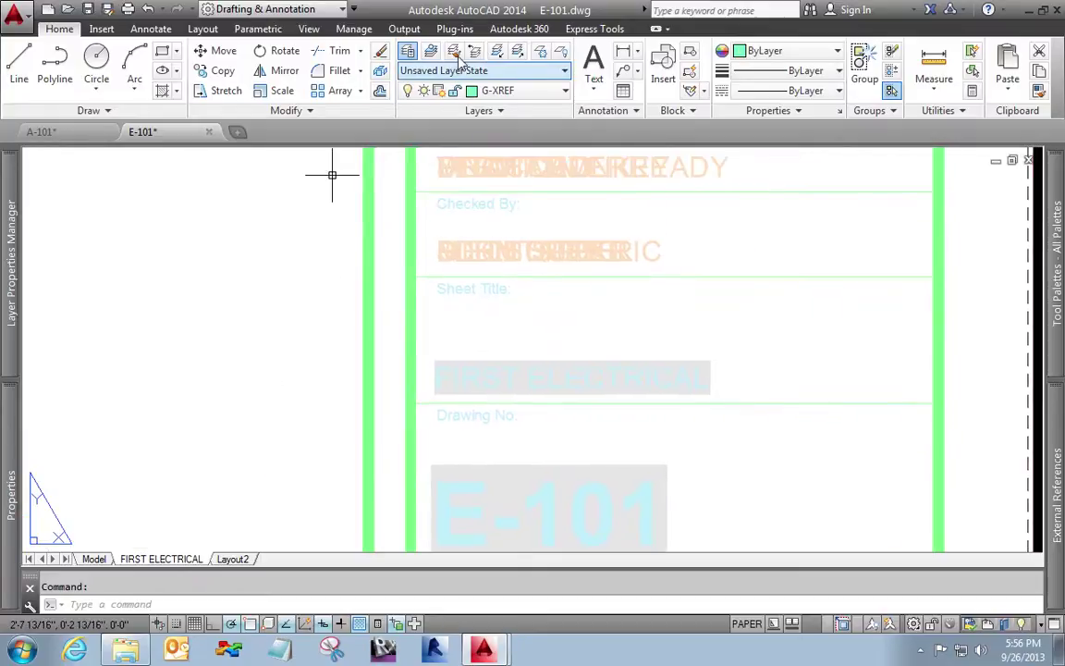
# - Freeze Titleblock|G-SEAL-ARCH, ENG-M, ENG-P and ENG-S, then pan to view the electrical seal
pyautogui.click(511, 89)
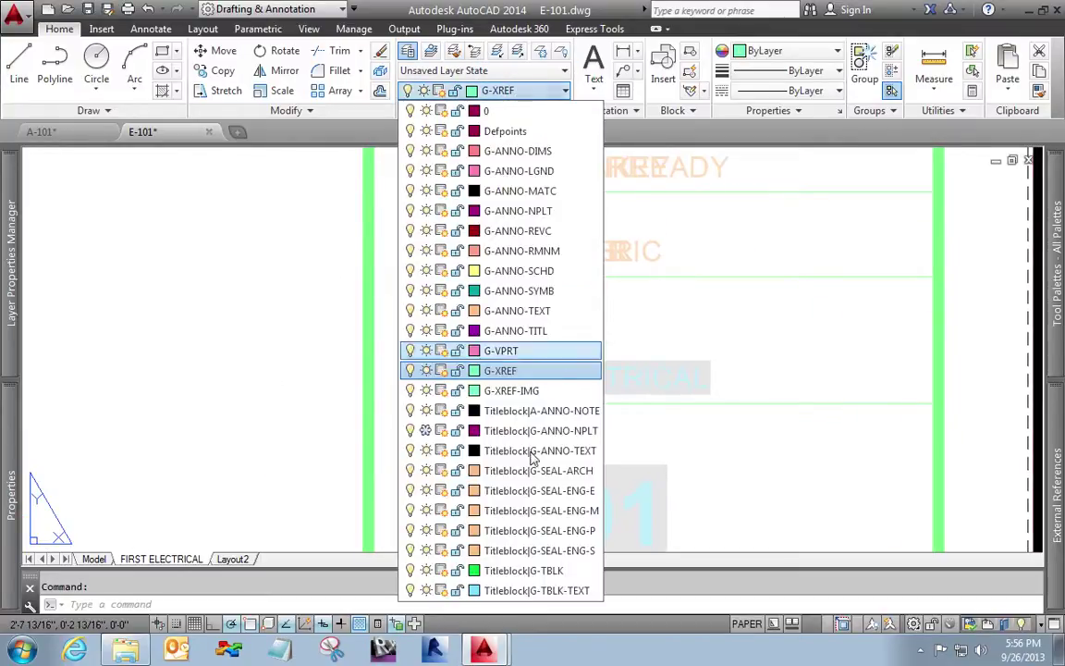
pyautogui.click(426, 471)
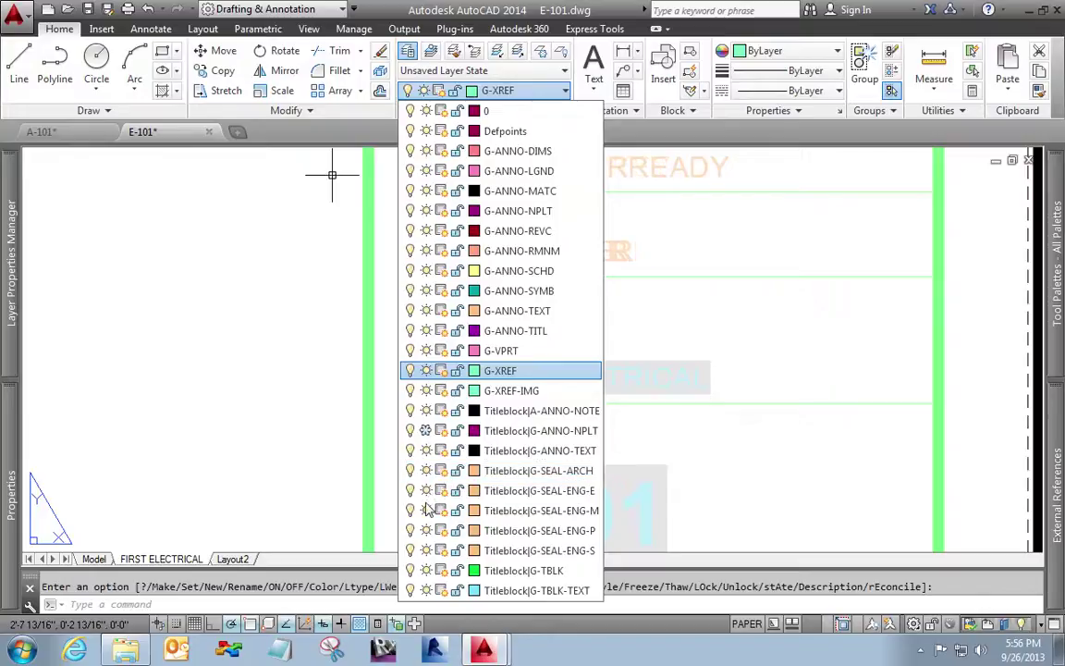
pyautogui.click(425, 513)
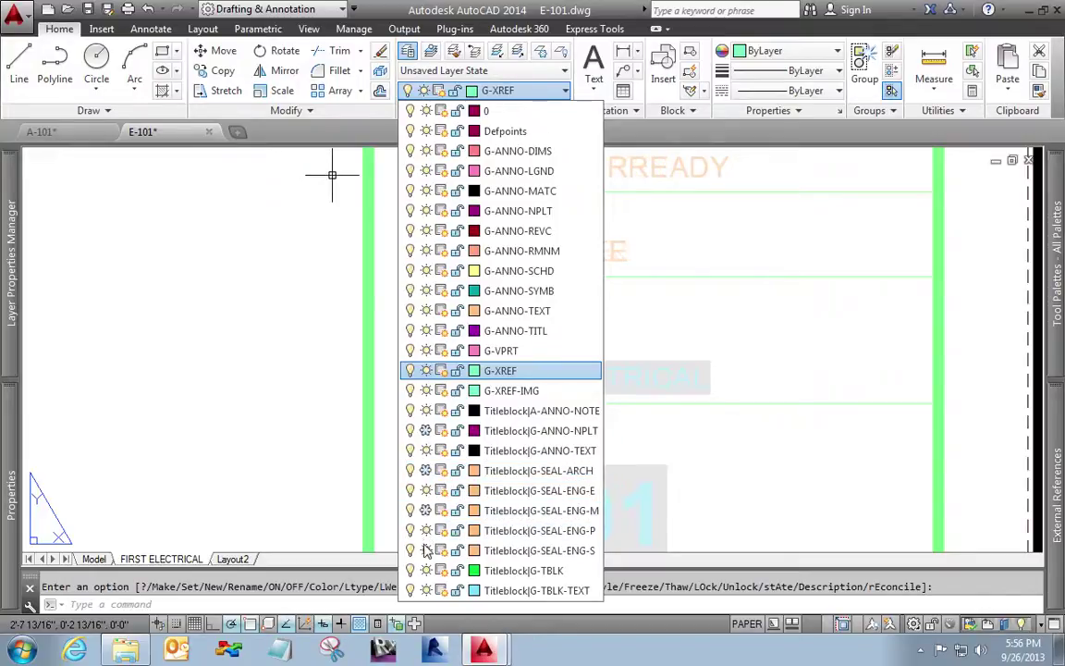
pyautogui.click(424, 531)
pyautogui.click(424, 549)
pyautogui.click(756, 504)
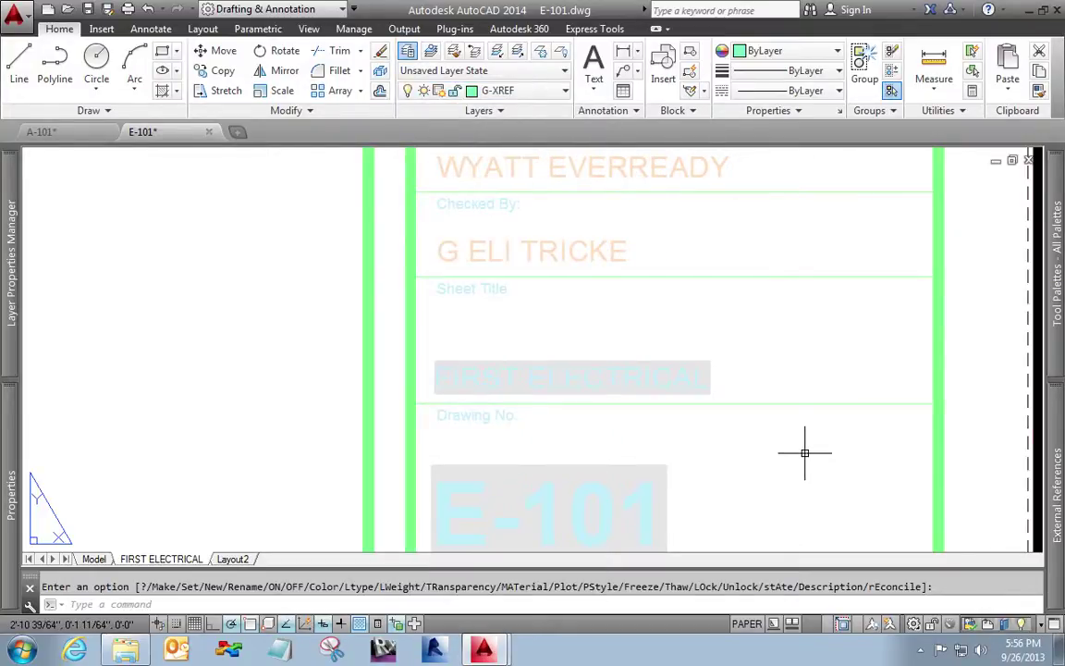
pyautogui.moveTo(748, 254)
pyautogui.mouseDown(button='middle')
pyautogui.moveTo(735, 324)
pyautogui.moveTo(704, 391)
pyautogui.mouseUp(button='middle')
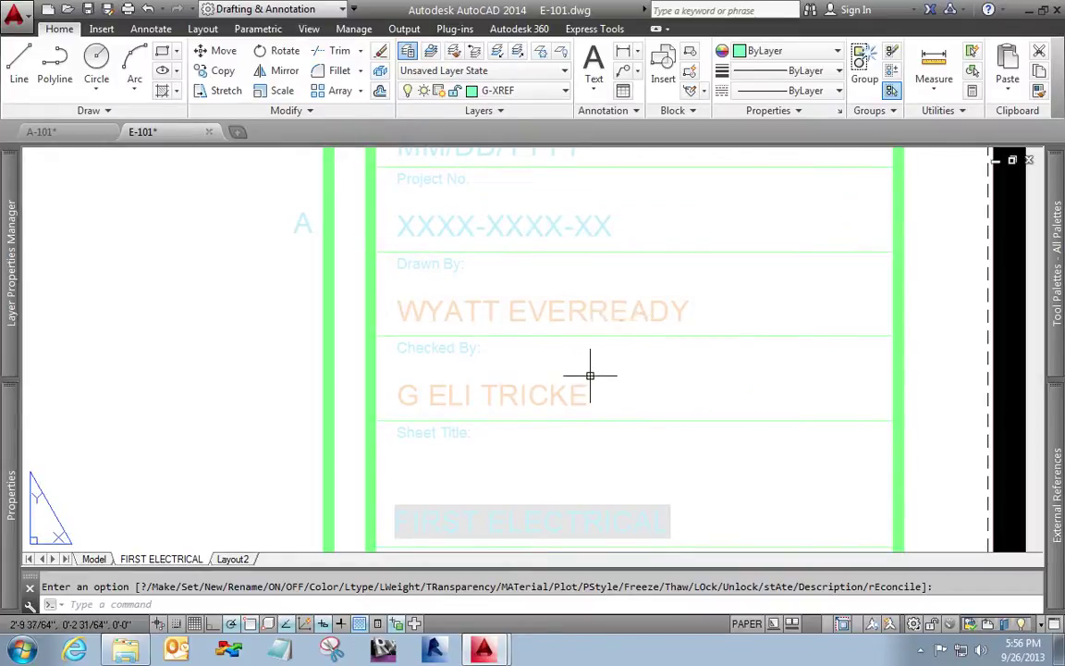
pyautogui.scroll(-4, 612, 388)
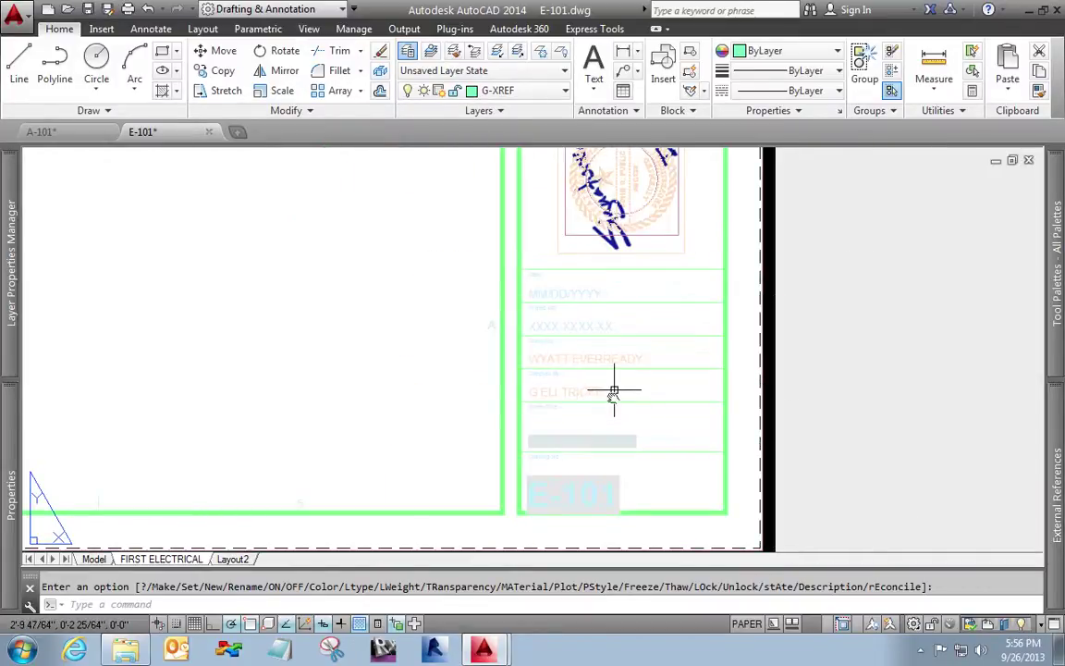
pyautogui.moveTo(613, 392); pyautogui.dragTo(551, 482, button='middle')
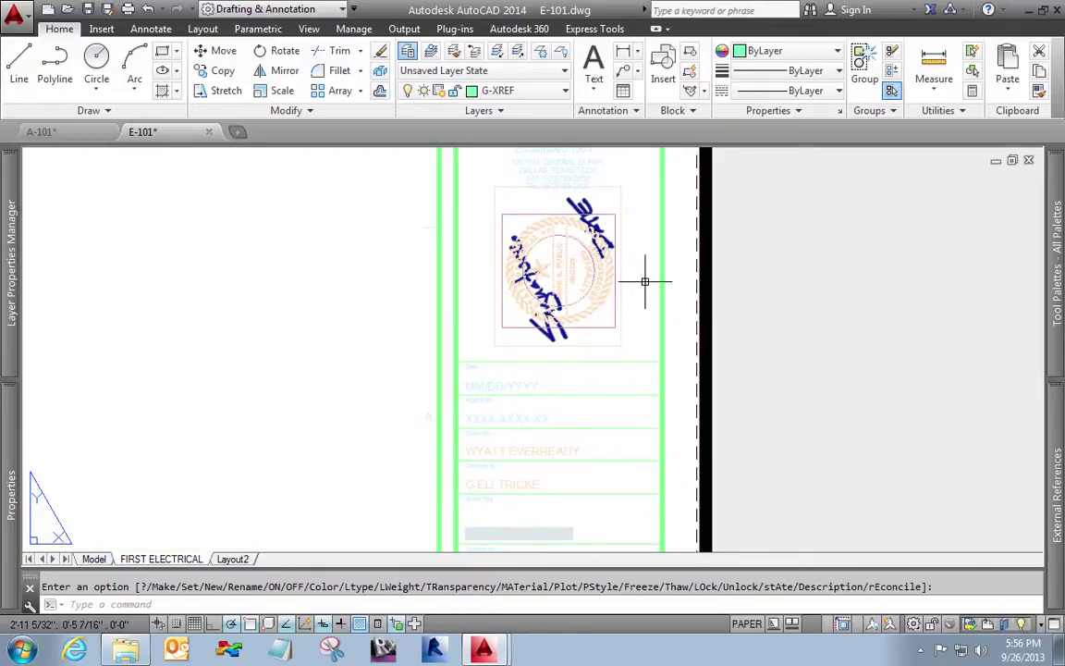
# - Zoom to show the entire E-101 sheet with Z, All
pyautogui.write('z')
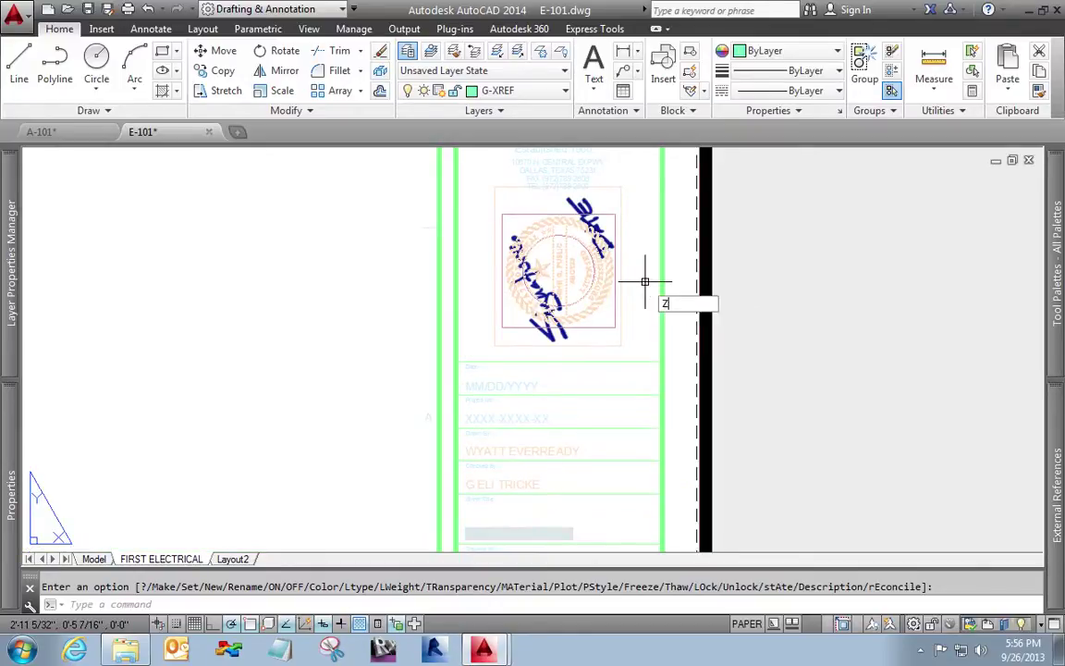
pyautogui.press('Return')
pyautogui.write('a')
pyautogui.press('Return')
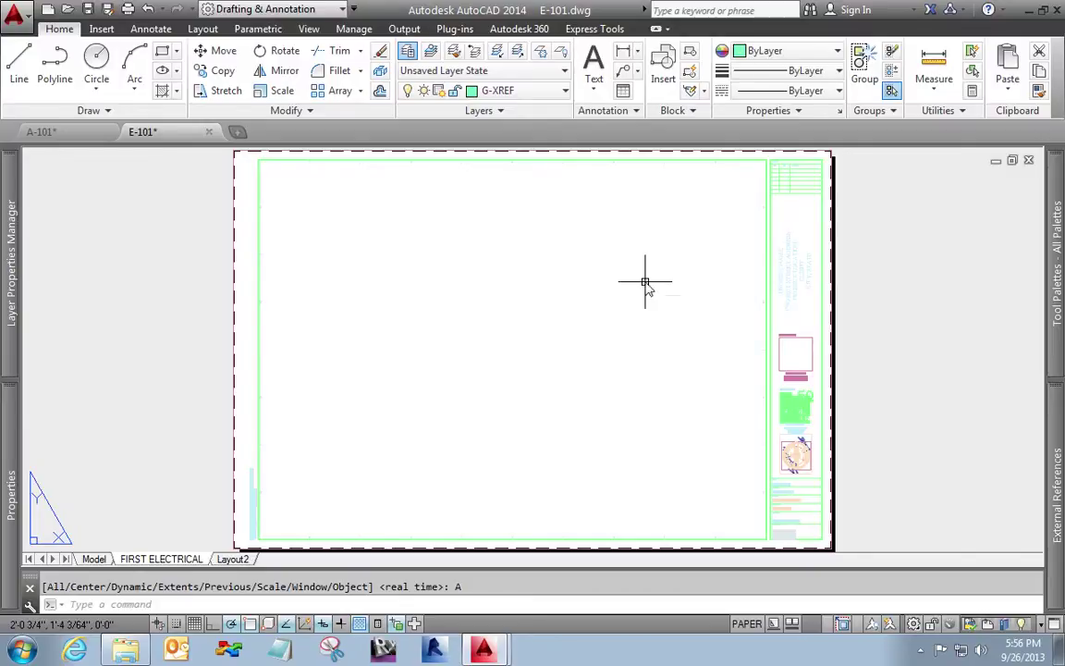
pyautogui.press('Escape')
# - Preview the sheet, zoom into the signed seal, and plot to E-101-FIRST ELECTRICAL.pdf
pyautogui.write('PRE')
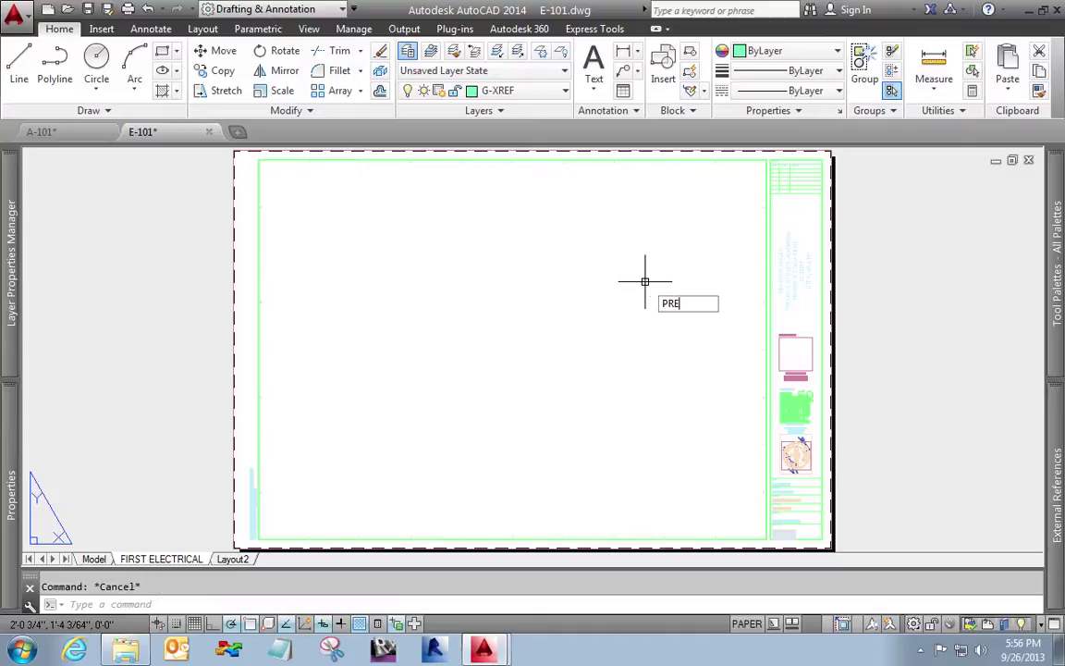
pyautogui.press('Return')
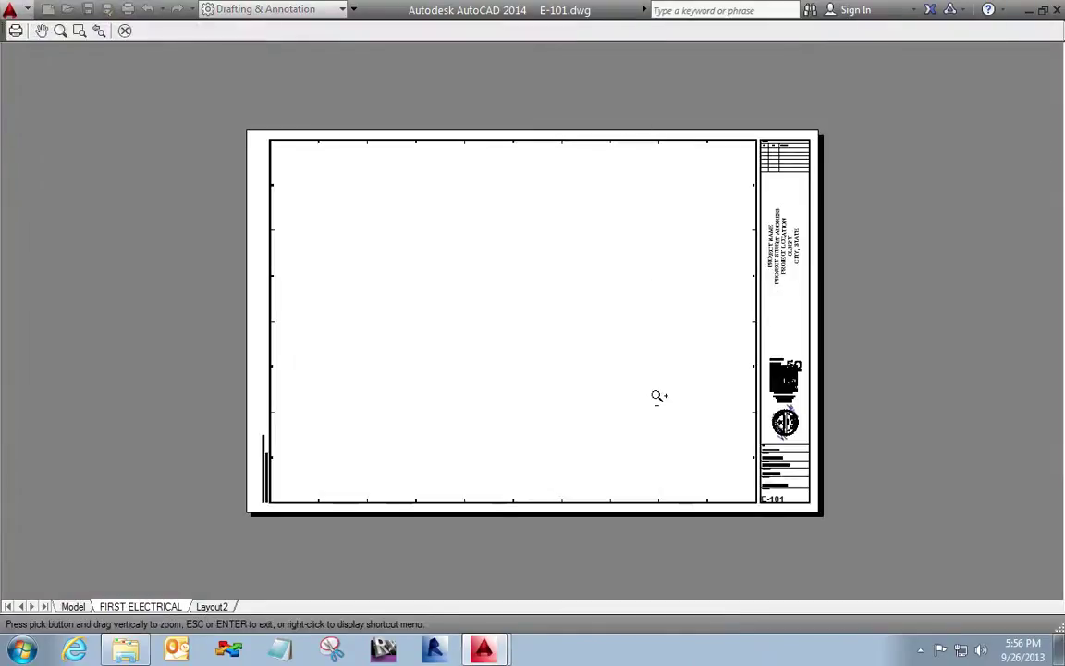
pyautogui.scroll(4, 748, 409)
pyautogui.scroll(4, 795, 425)
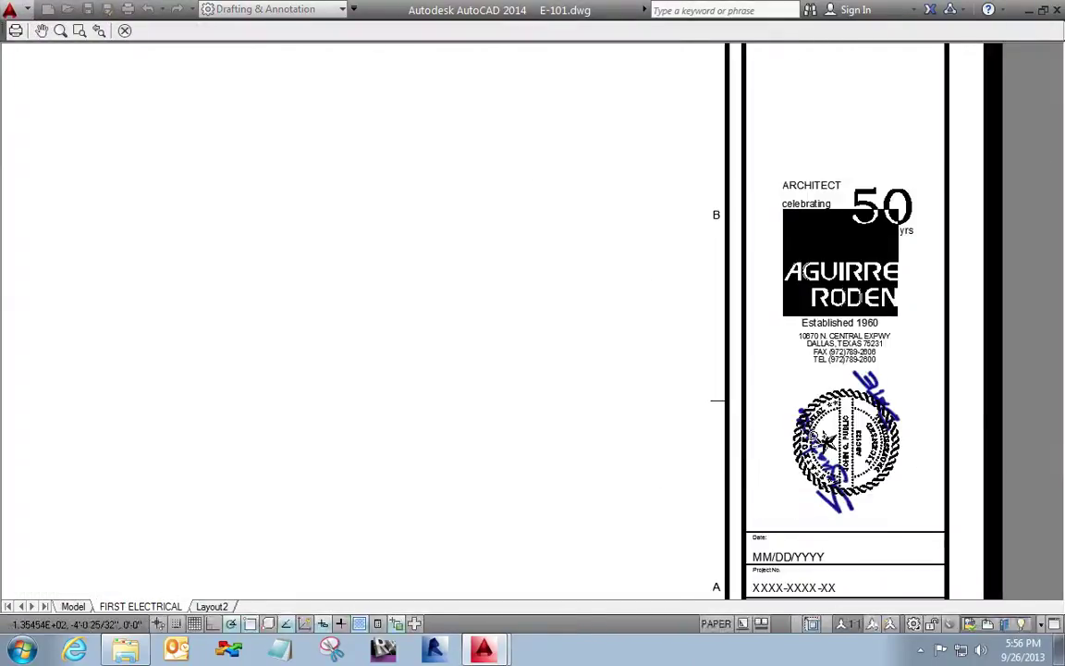
pyautogui.rightClick(404, 280)
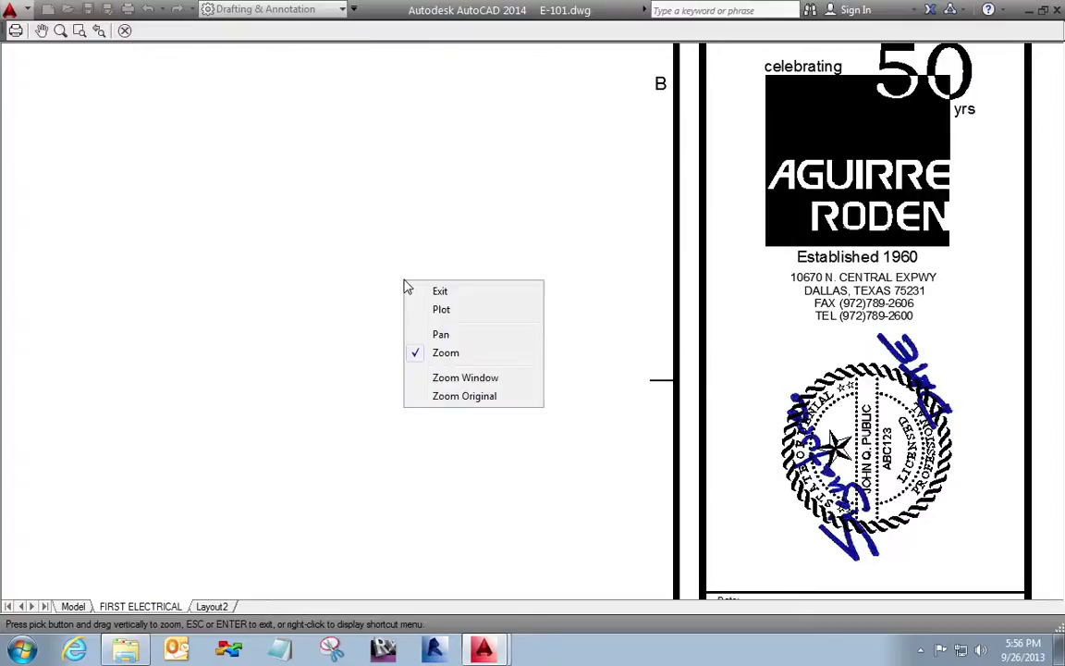
pyautogui.click(444, 310)
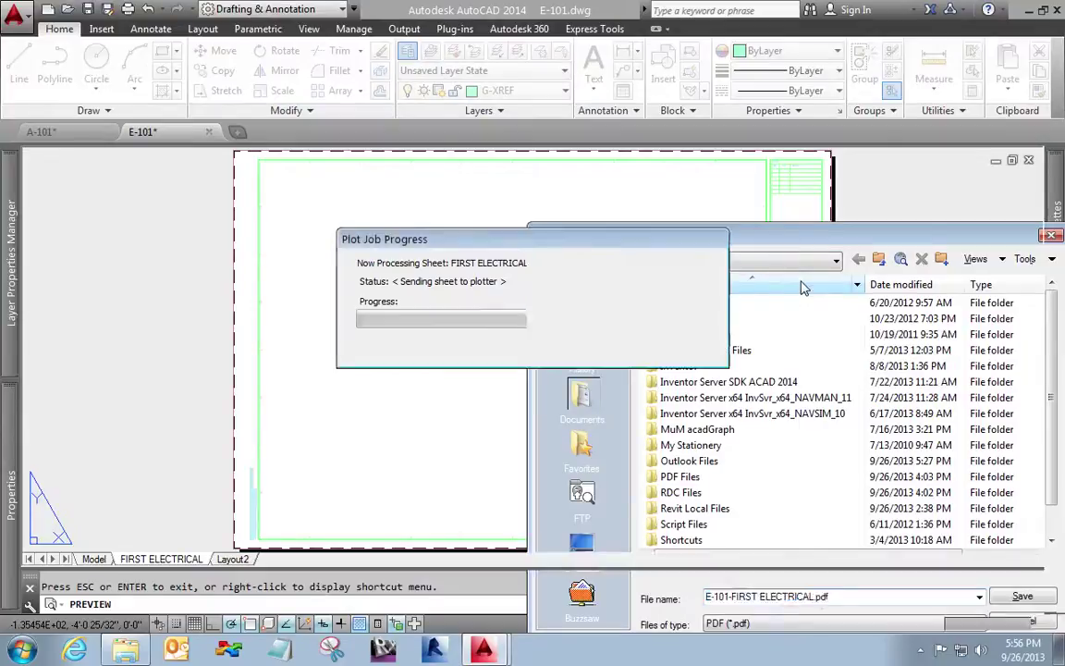
# - Finish the E-101-FIRST ELECTRICAL.pdf plot, then bring up the Page Setup Manager via PAGESETUP
pyautogui.press('Return')
pyautogui.write('pagesetup')
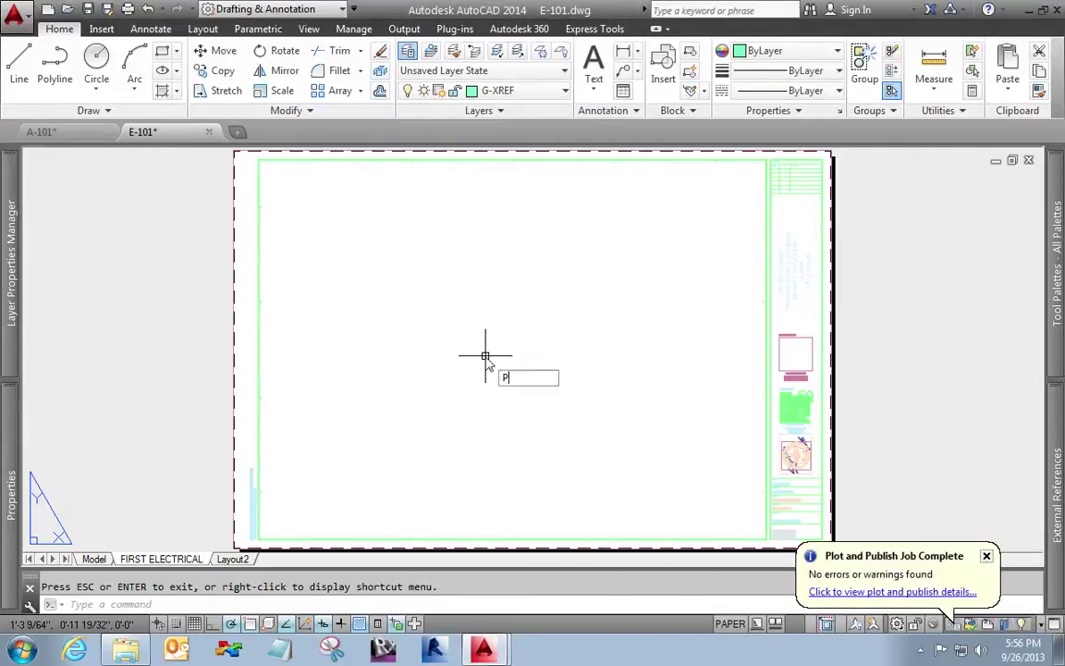
pyautogui.press('Return')
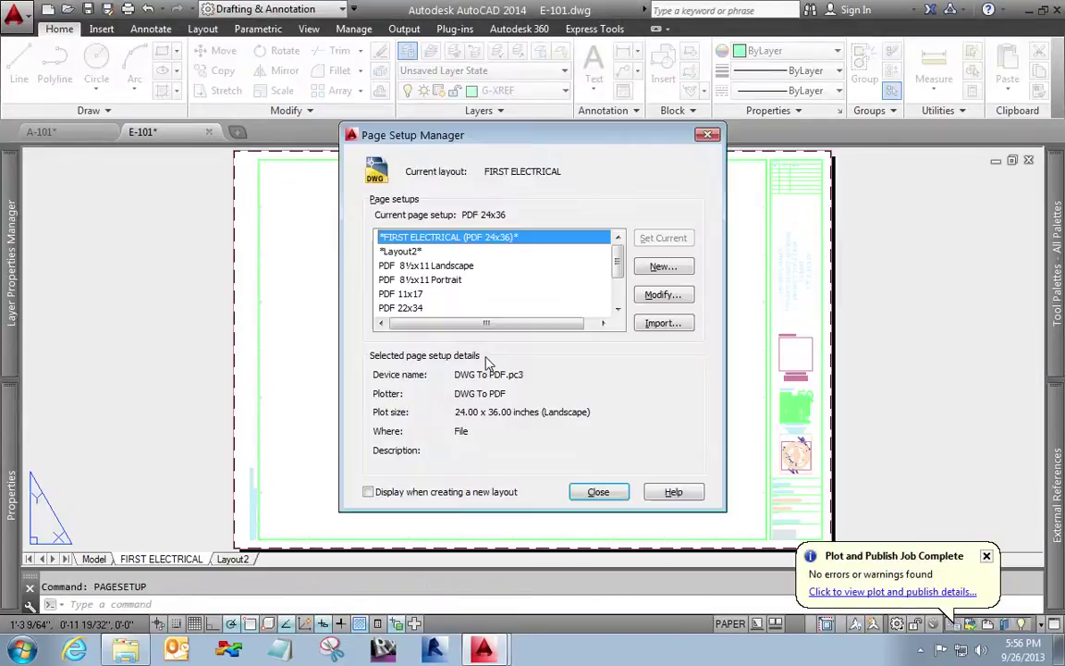
# - Make PDF 24x36 the current page setup for the FIRST ELECTRICAL layout and close the manager
pyautogui.click(616, 247)
pyautogui.click(616, 248)
pyautogui.moveTo(616, 247)
pyautogui.mouseDown()
pyautogui.moveTo(617, 287)
pyautogui.moveTo(614, 243)
pyautogui.mouseUp()
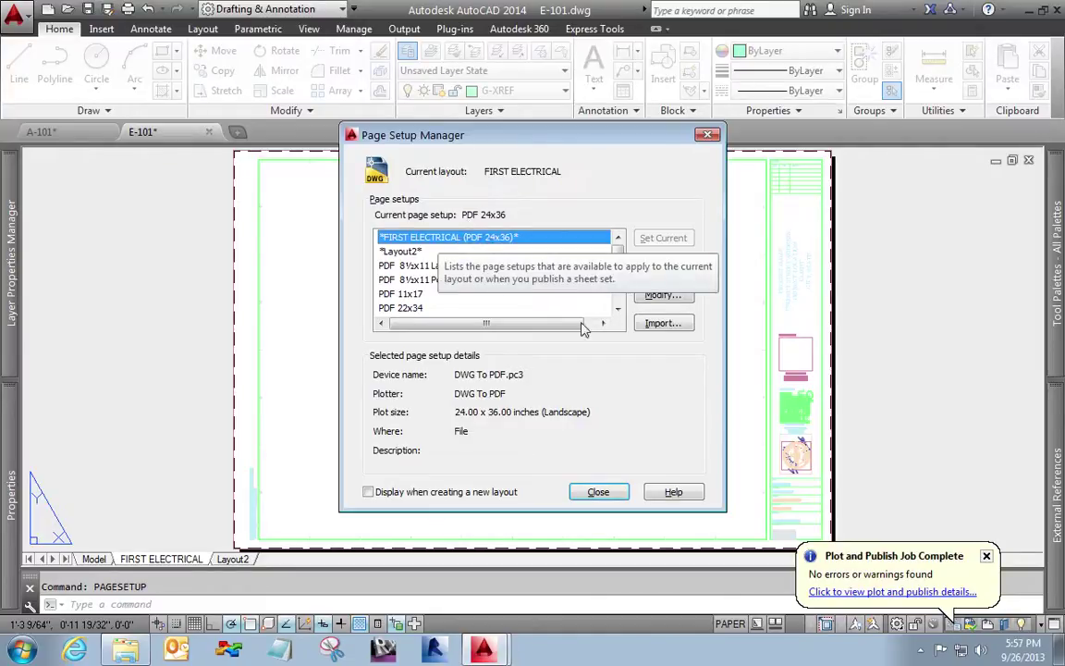
pyautogui.click(617, 309)
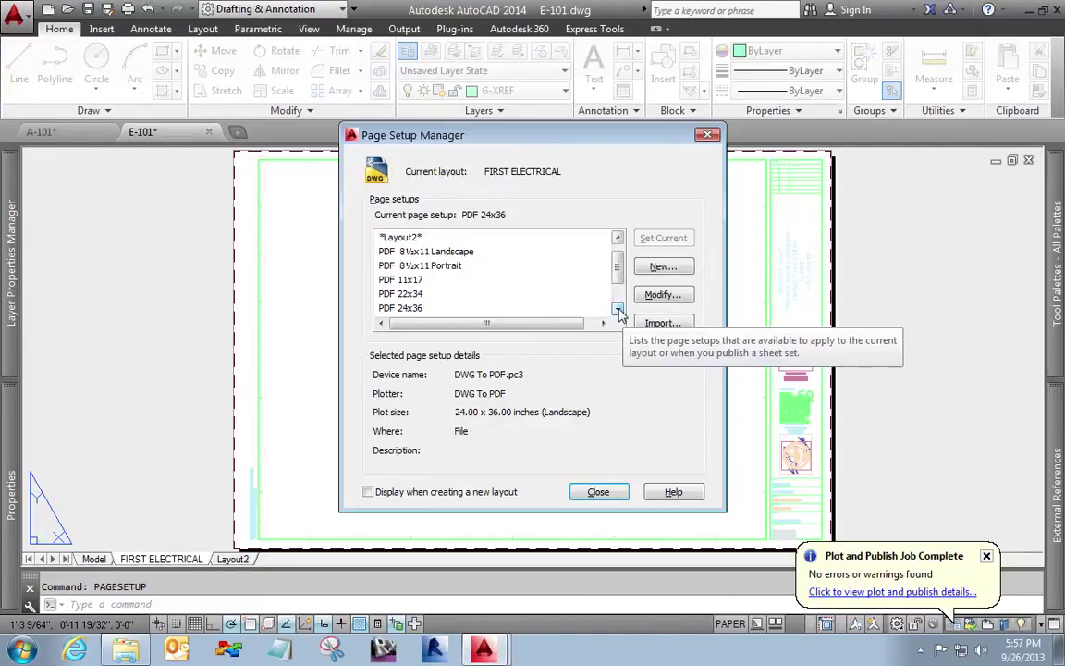
pyautogui.click(393, 310)
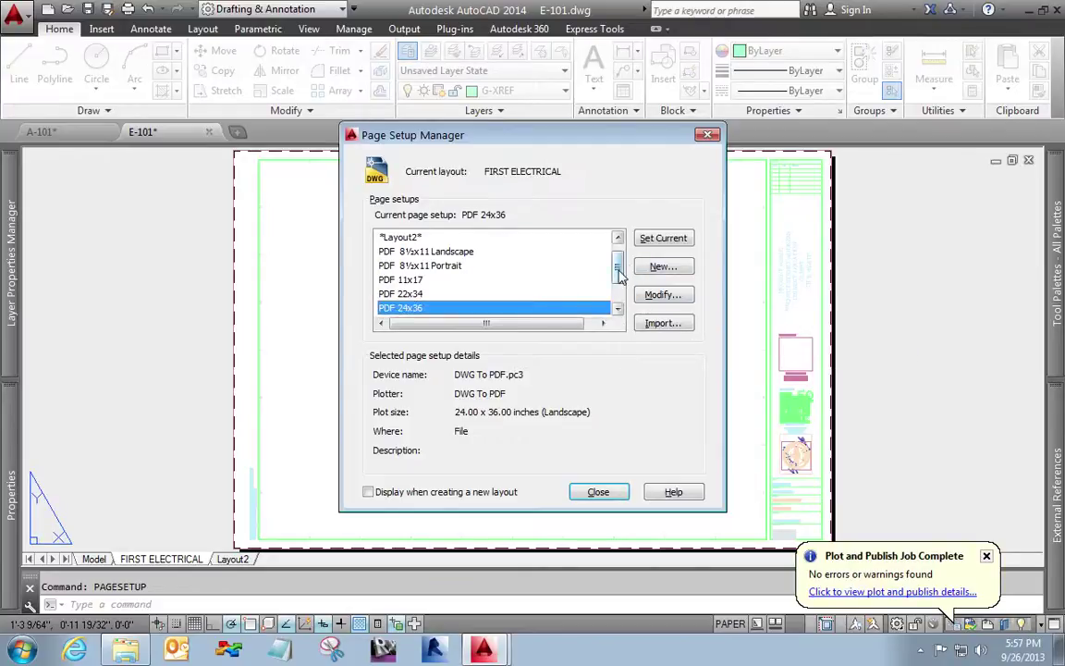
pyautogui.click(617, 238)
pyautogui.click(527, 238)
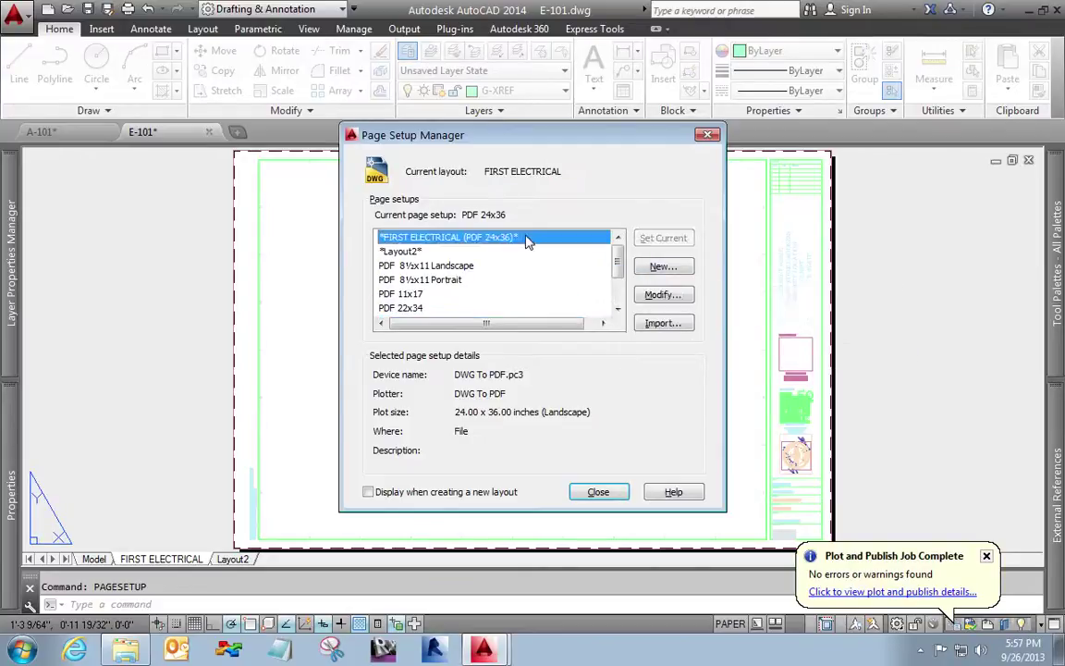
pyautogui.click(598, 491)
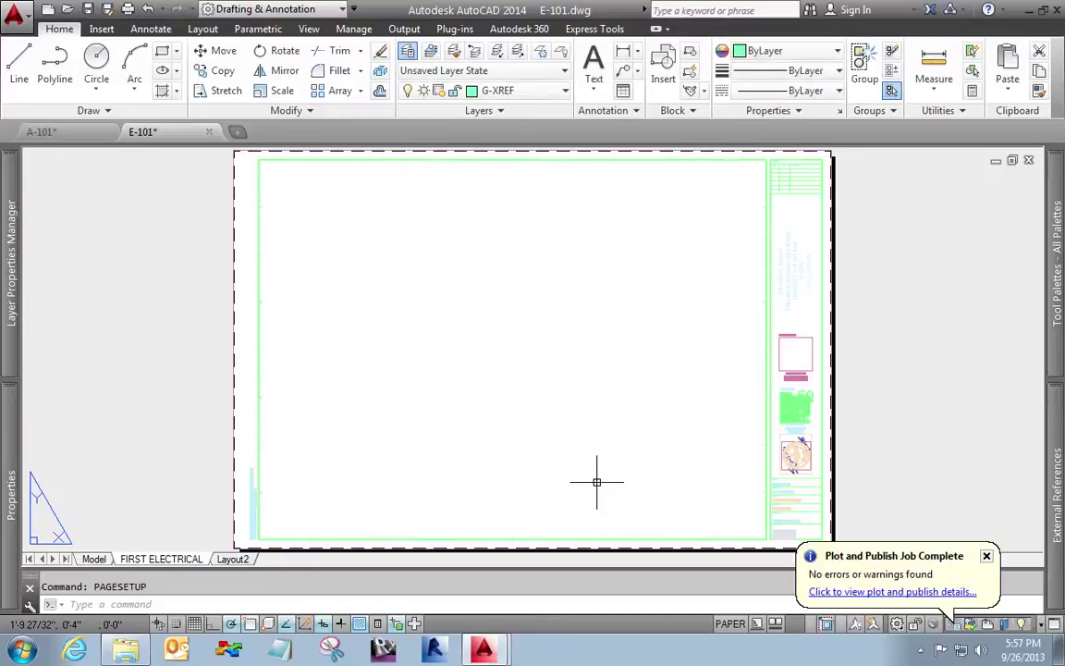
# - Plot FIRST ELECTRICAL to E-101-FIRST ELECTRICAL.pdf, then close E-101, saving its changes
pyautogui.hotkey('ctrl', 'o')
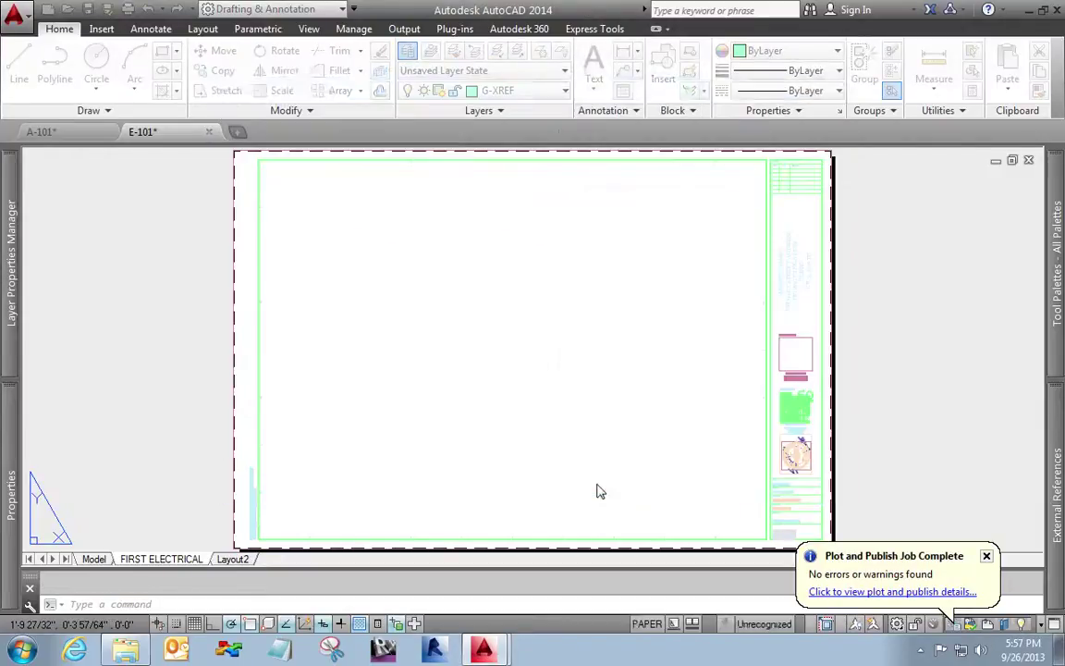
pyautogui.hotkey('ctrl', 'p')
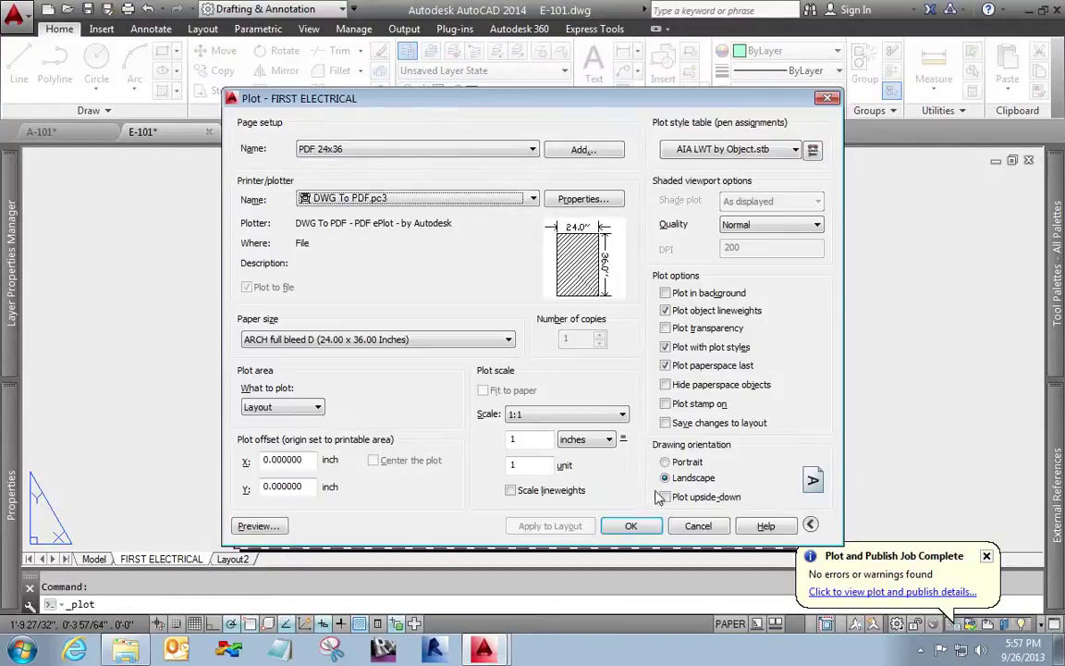
pyautogui.click(630, 525)
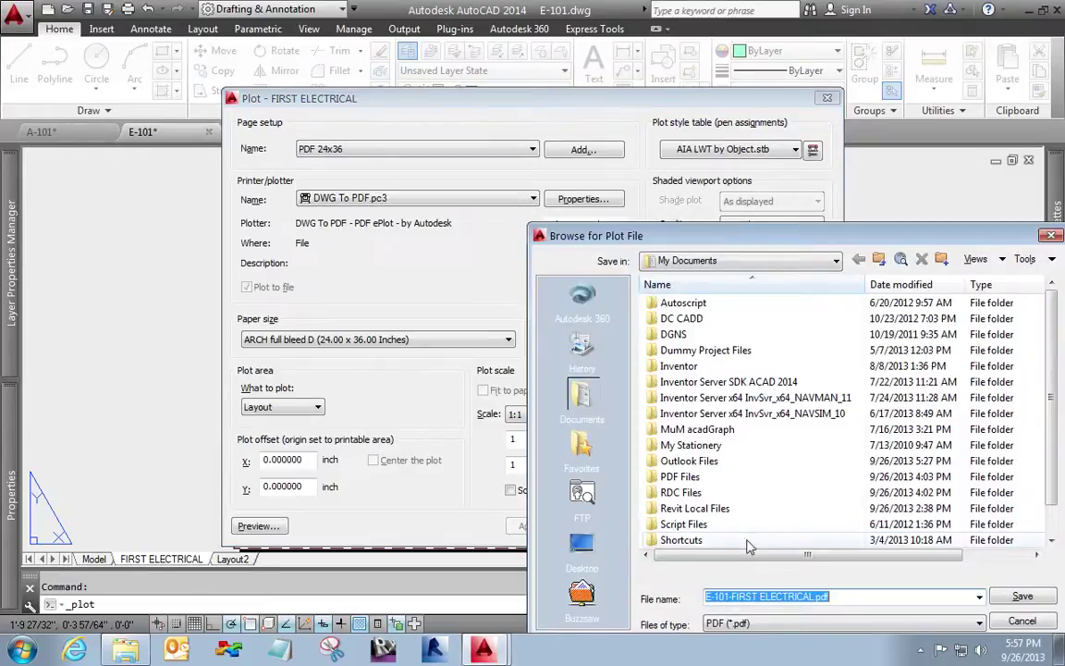
pyautogui.click(1010, 596)
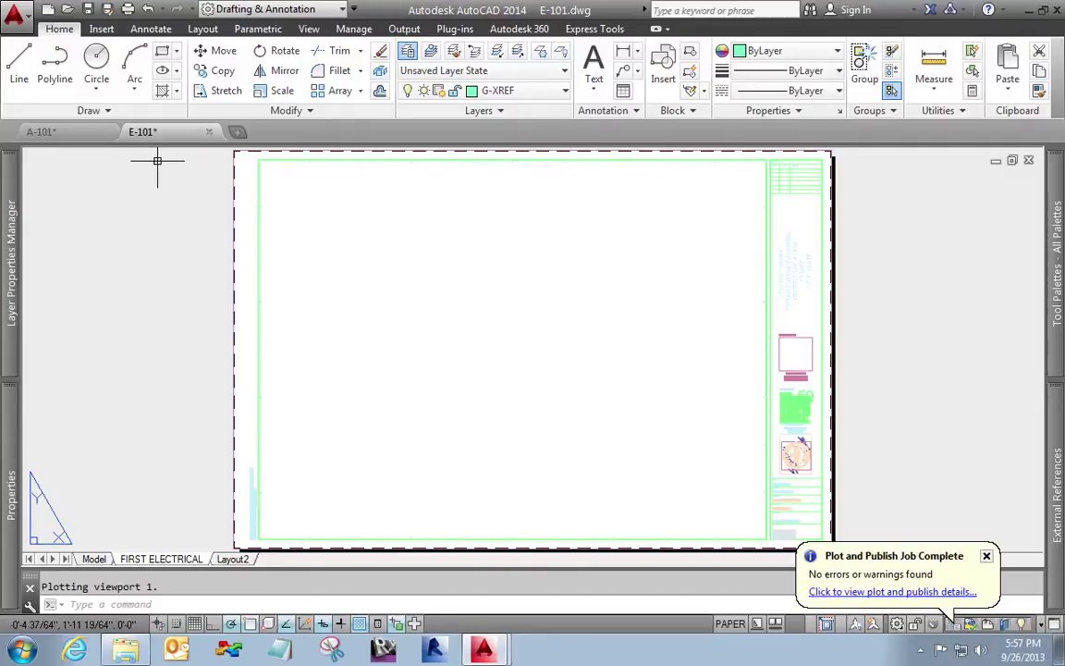
pyautogui.click(210, 132)
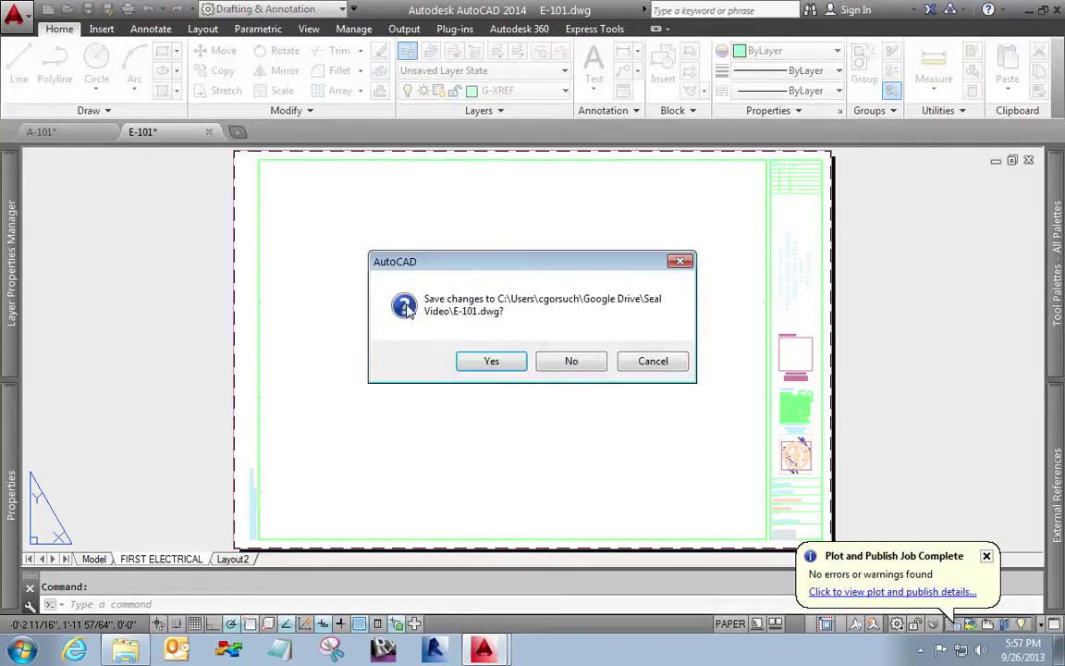
pyautogui.click(458, 359)
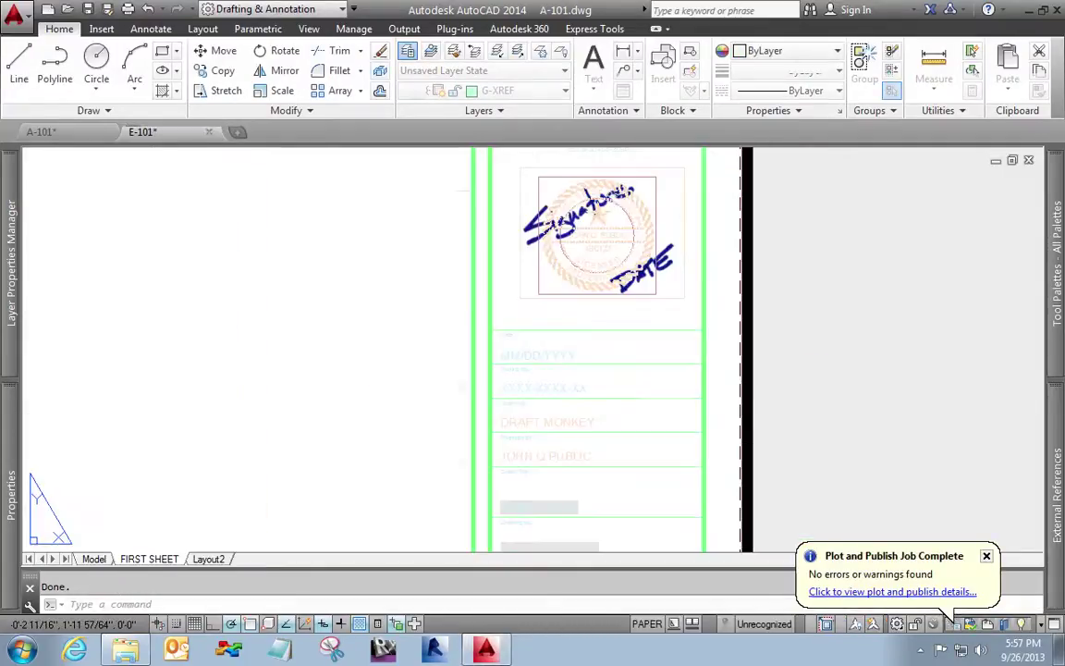
# - Zoom A-101 to extents and plot its FIRST SHEET to A-101-FIRST SHEET.pdf
pyautogui.write('z')
pyautogui.press('Return')
pyautogui.write('e')
pyautogui.press('Return')
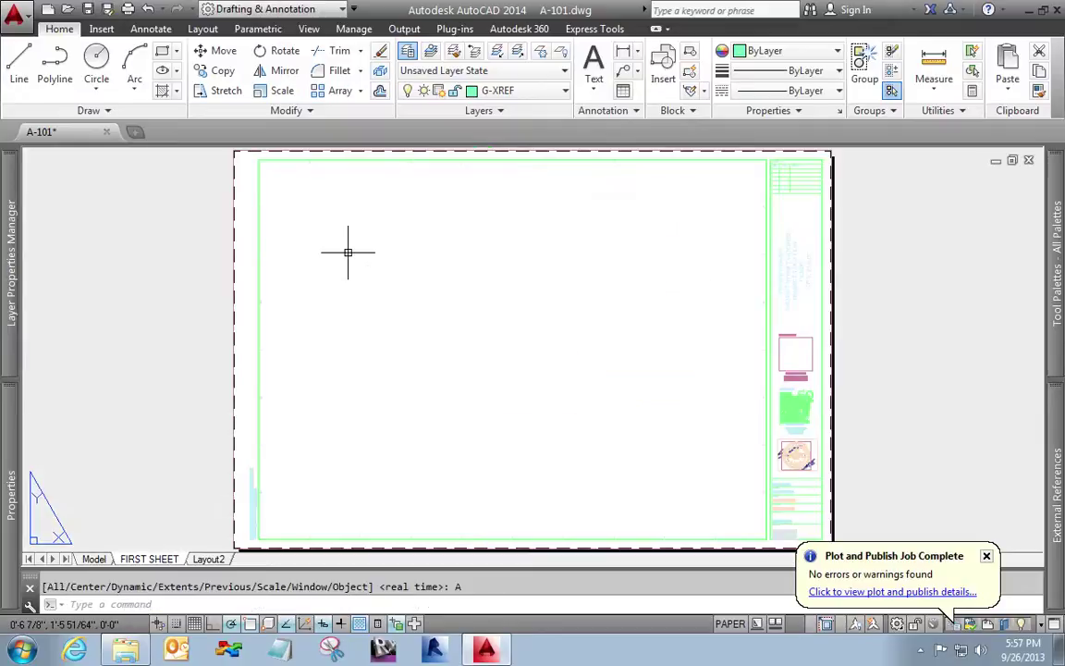
pyautogui.hotkey('ctrl', 'p')
pyautogui.click(631, 526)
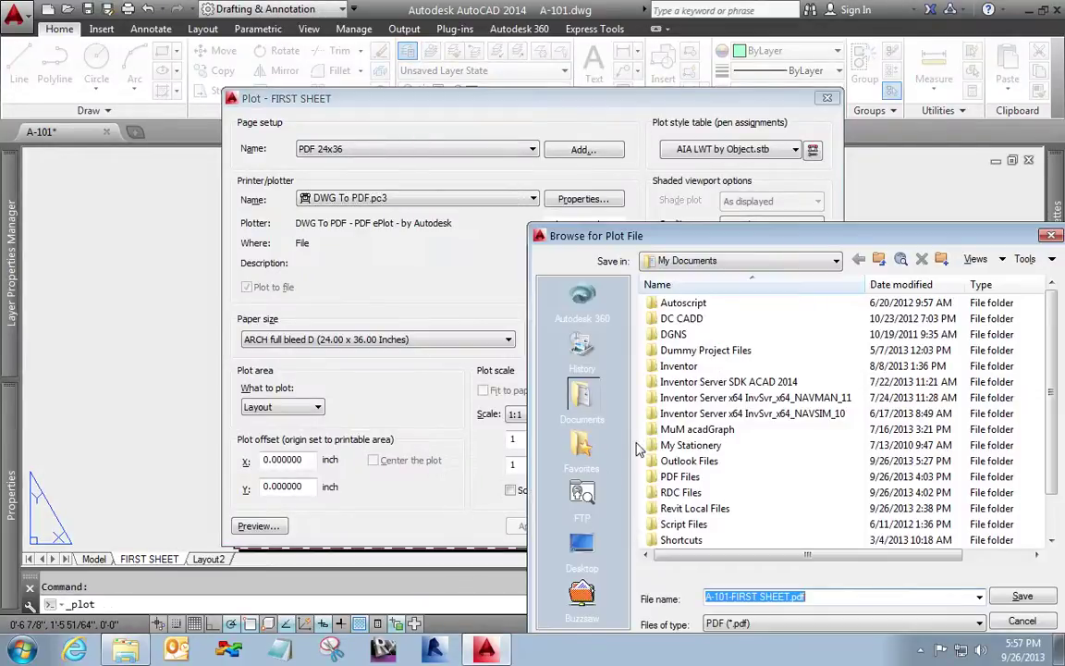
pyautogui.click(1011, 597)
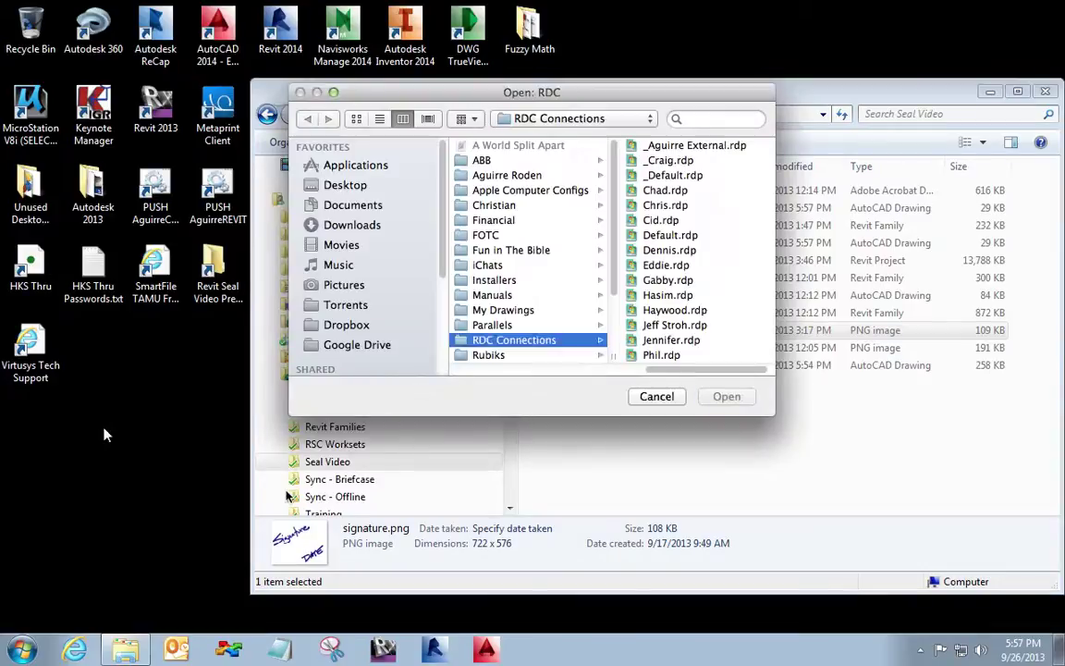
# - Dismiss the Open dialog, browse Explorer's Documents library, and open A-101-FIRST SHEET.pdf
pyautogui.press('Escape')
pyautogui.rightClick(127, 652)
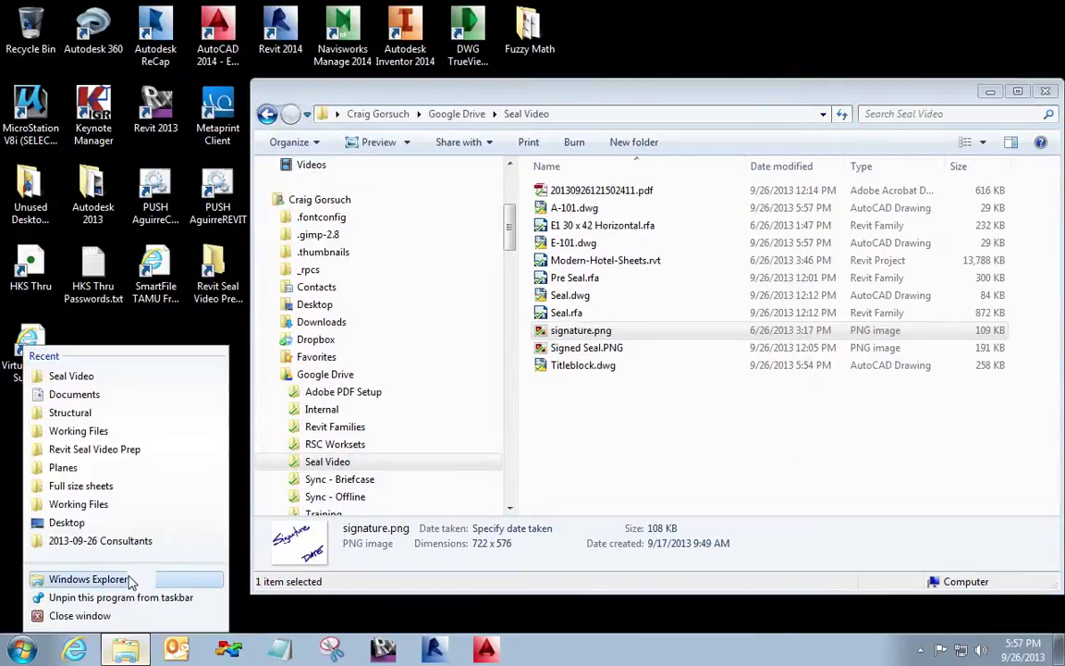
pyautogui.click(92, 575)
pyautogui.scroll(2, 333, 460)
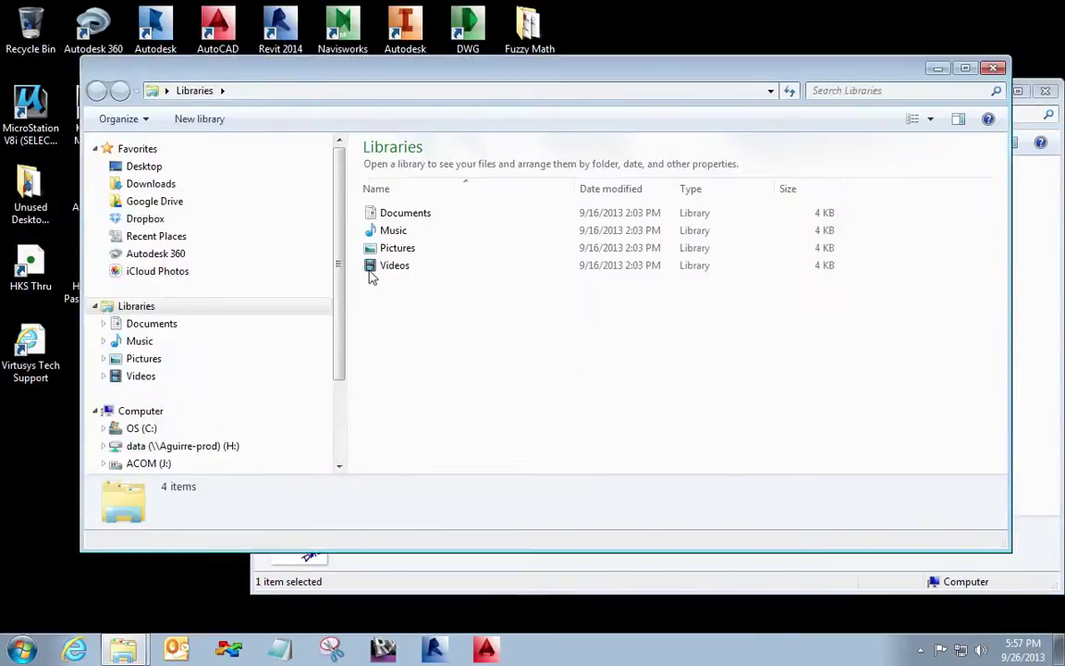
pyautogui.click(184, 325)
pyautogui.click(589, 357)
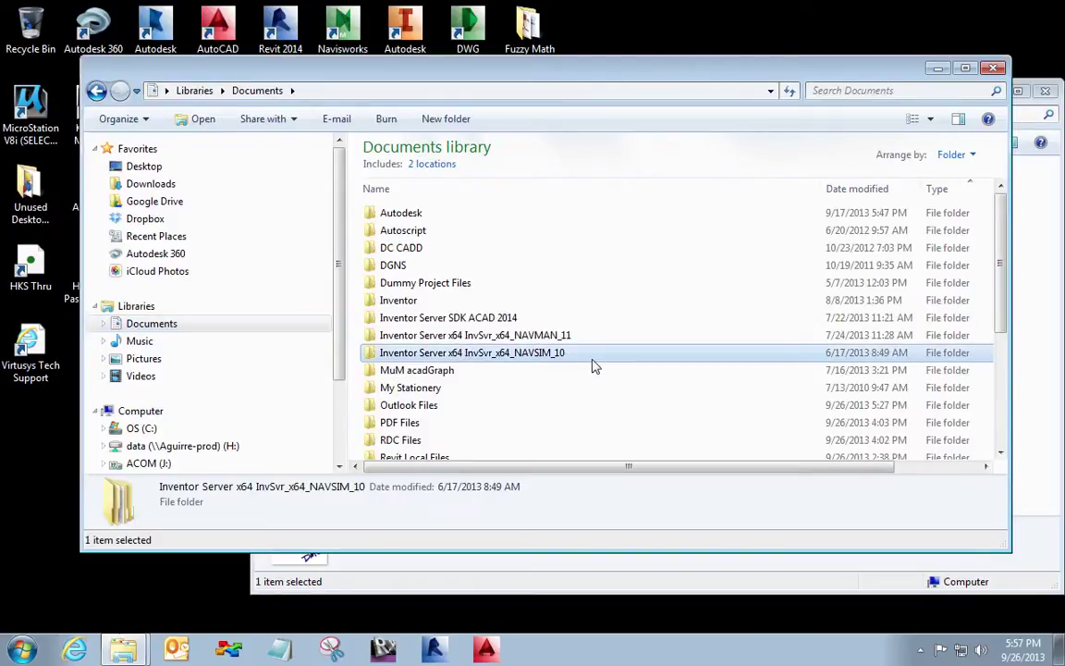
pyautogui.scroll(-4, 814, 331)
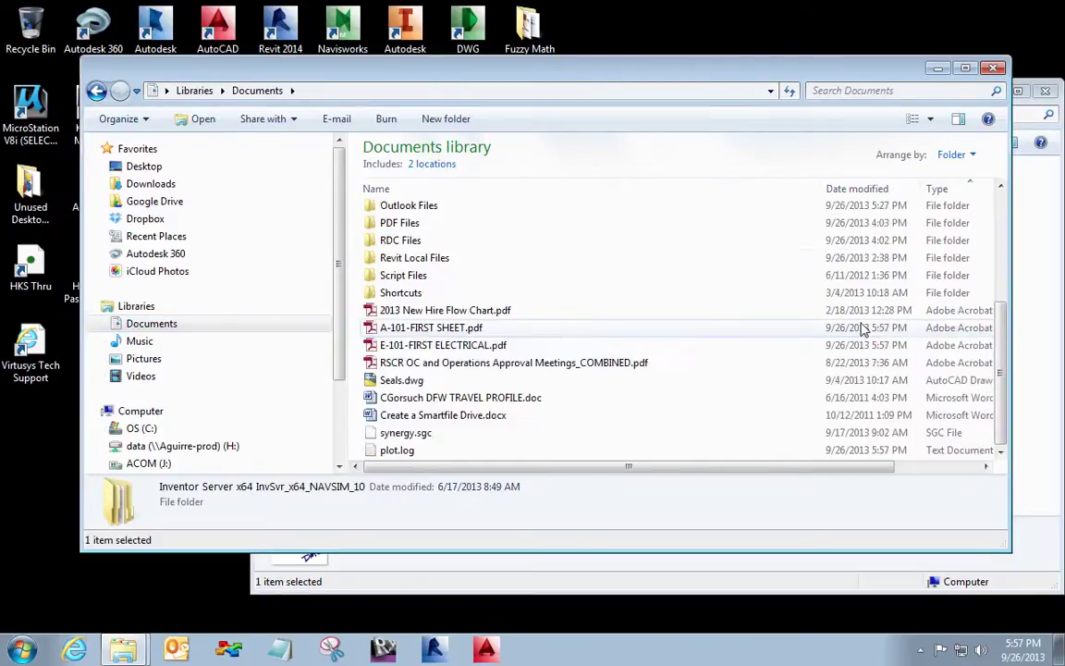
pyautogui.doubleClick(438, 329)
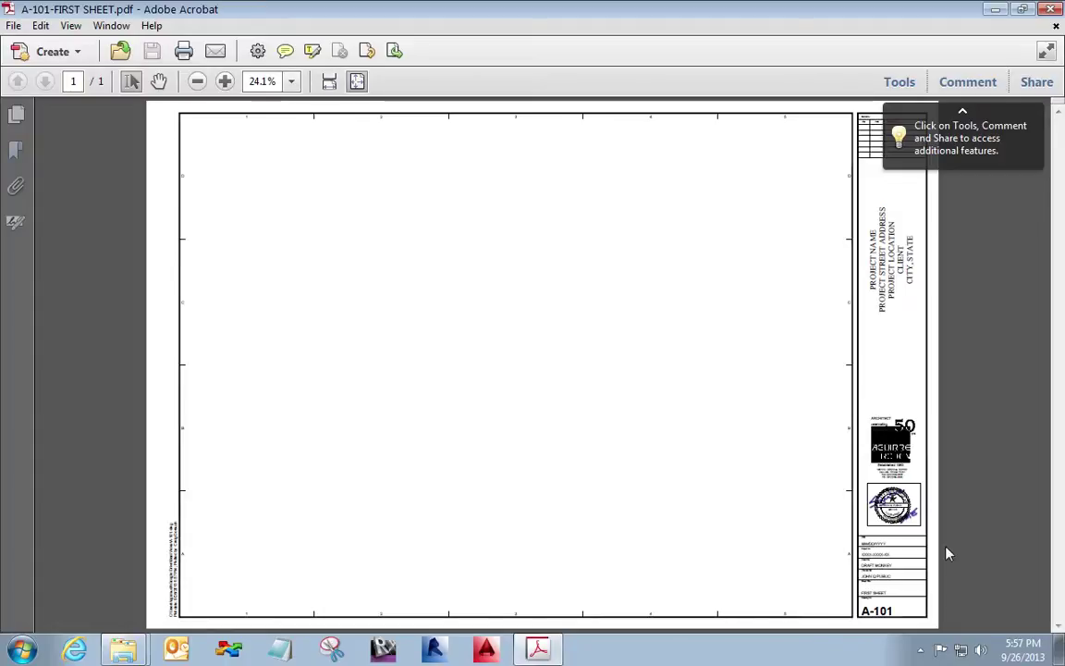
# - Zoom into the A-101 title block seal, then return to the Documents library window
pyautogui.click(225, 82)
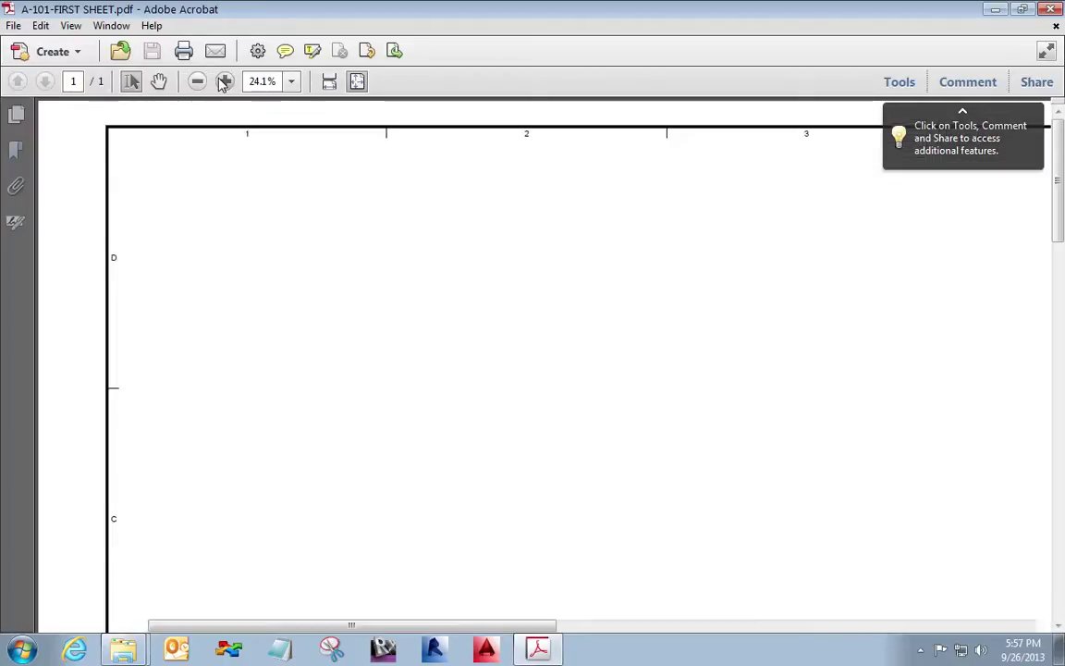
pyautogui.moveTo(630, 420); pyautogui.dragTo(753, 342, button='middle')
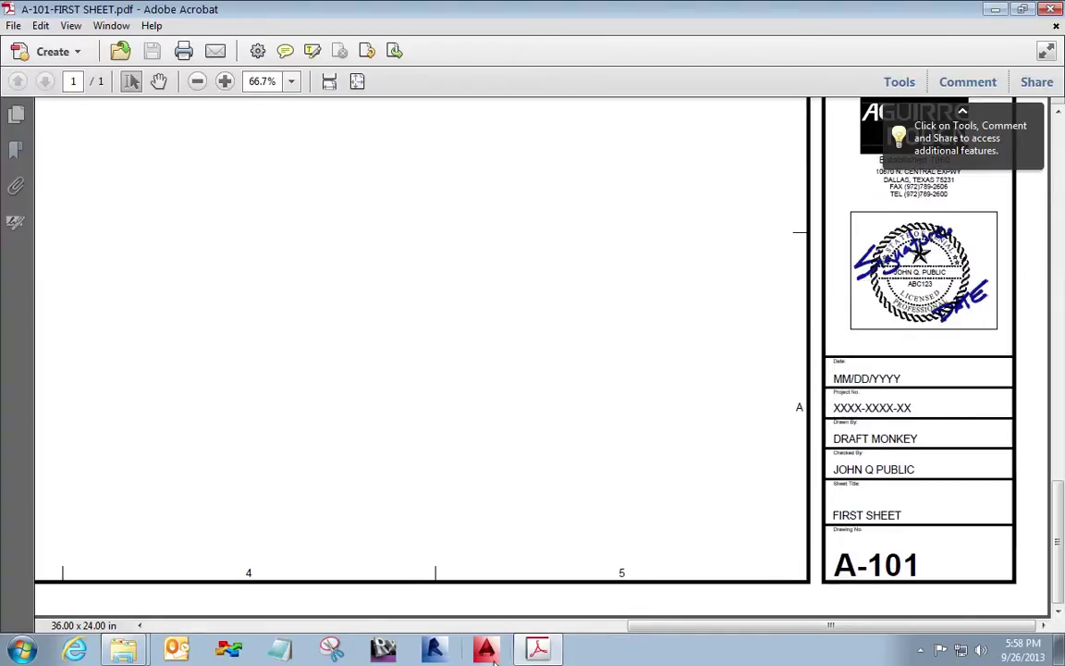
pyautogui.click(123, 650)
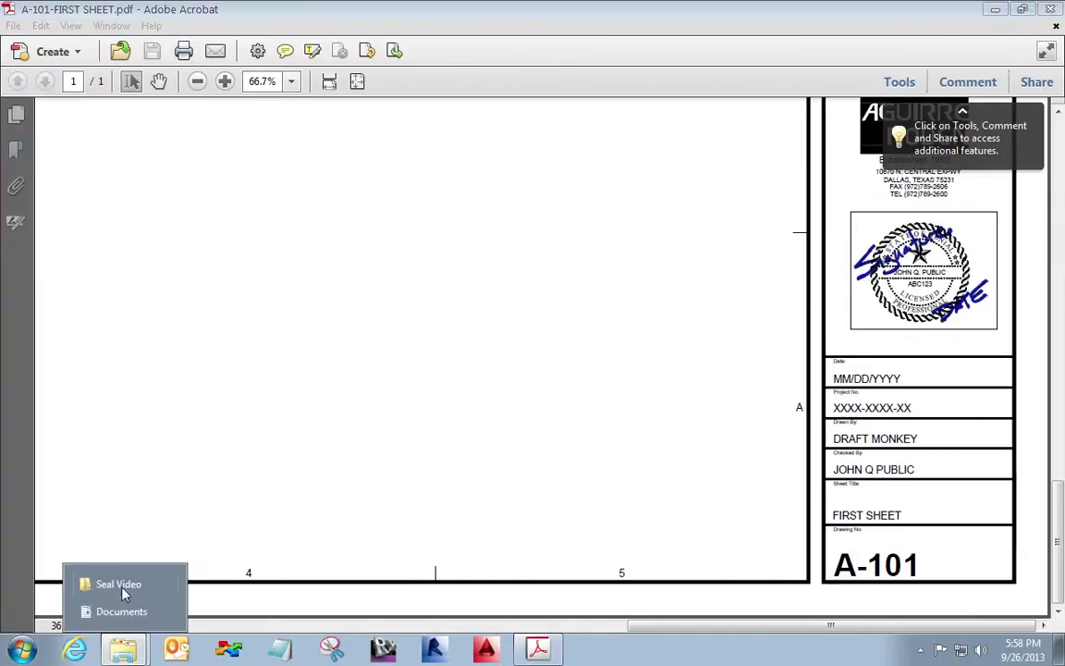
pyautogui.click(120, 610)
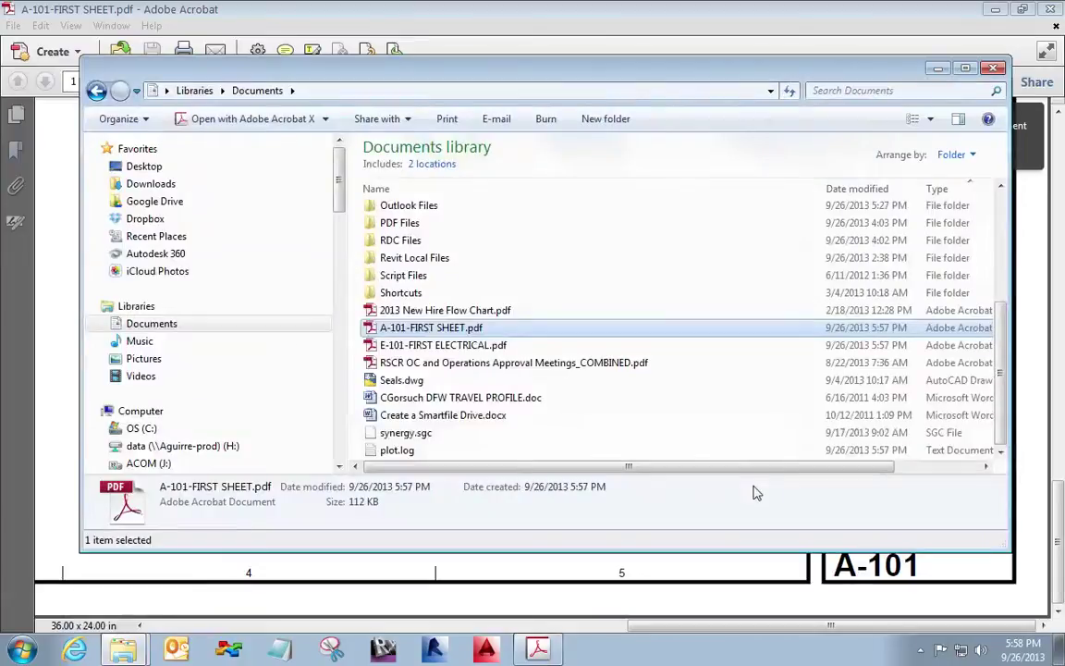
# - Open E-101-FIRST ELECTRICAL.pdf and zoom in twice, panning to its signed seal
pyautogui.doubleClick(475, 344)
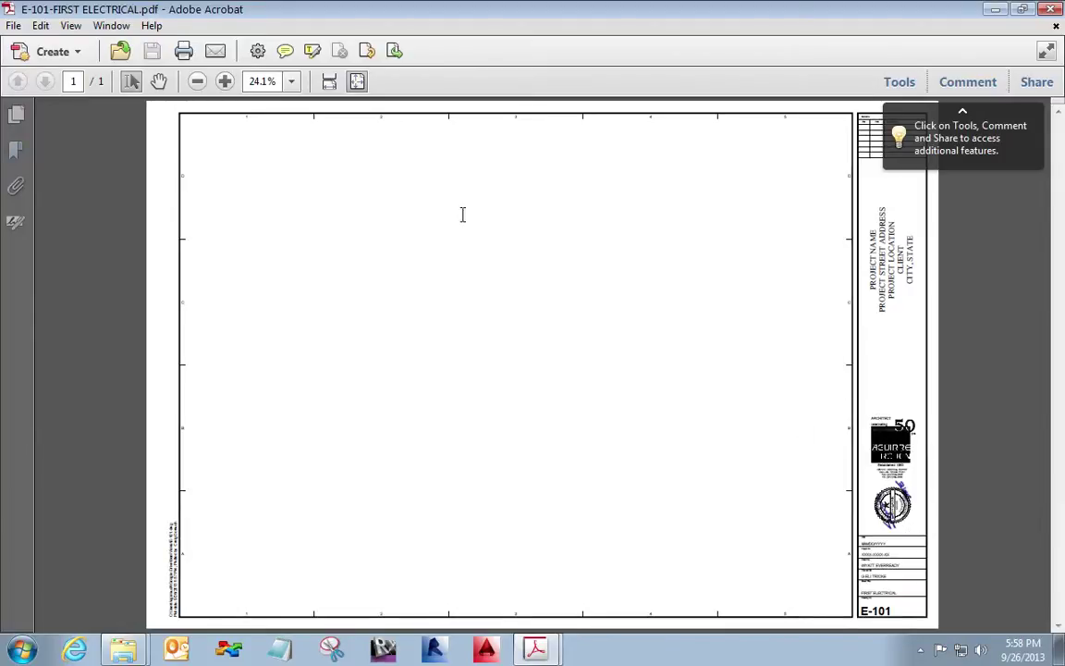
pyautogui.click(225, 81)
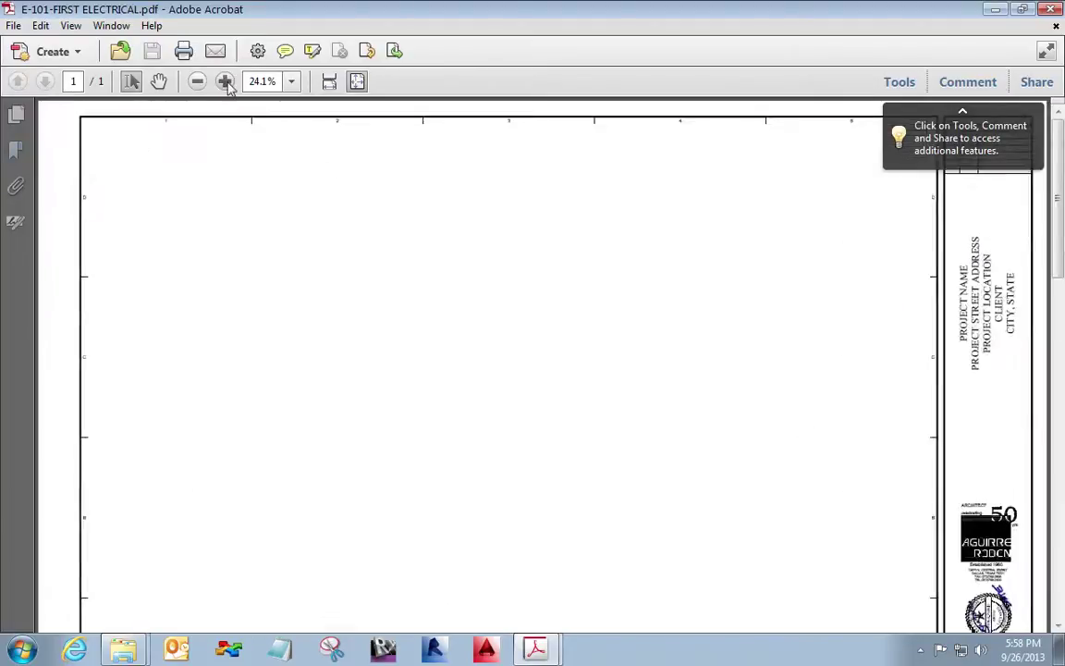
pyautogui.click(224, 82)
pyautogui.click(225, 81)
pyautogui.moveTo(673, 465); pyautogui.dragTo(915, 592, button='middle')
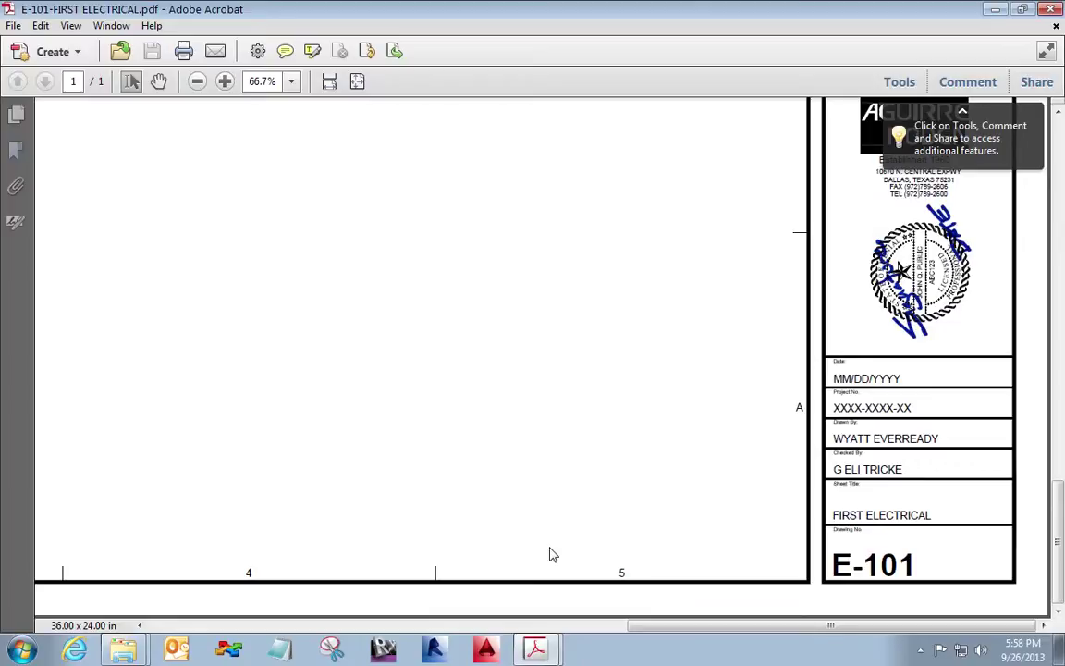
# - Switch back to A-101-FIRST SHEET.pdf to compare seals, then close the A-101 and E-101 PDFs
pyautogui.click(540, 651)
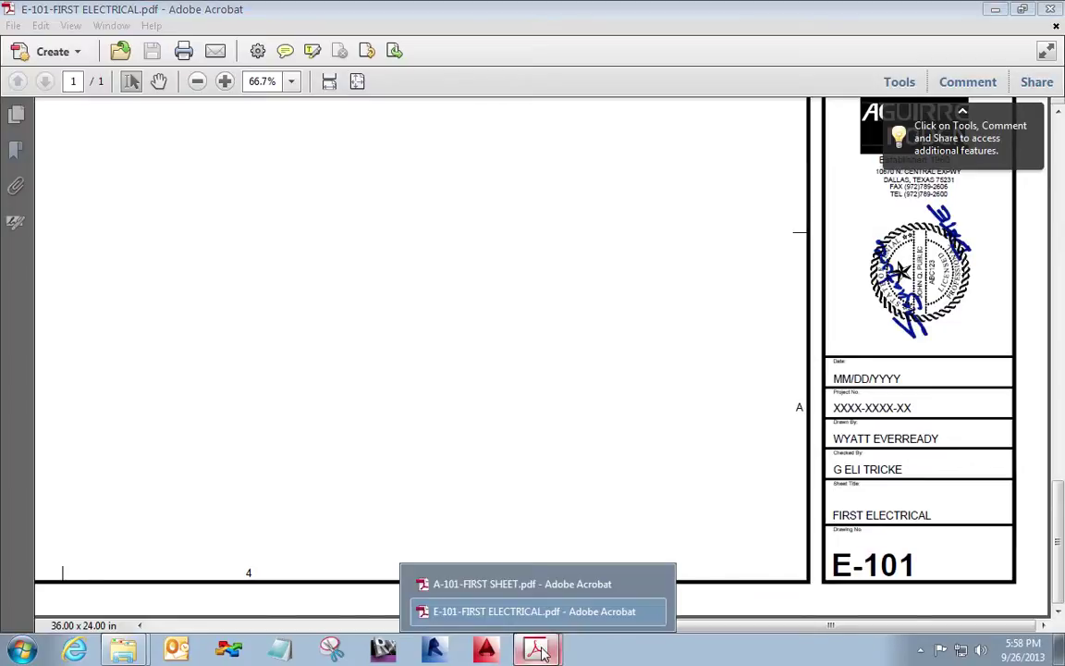
pyautogui.click(551, 584)
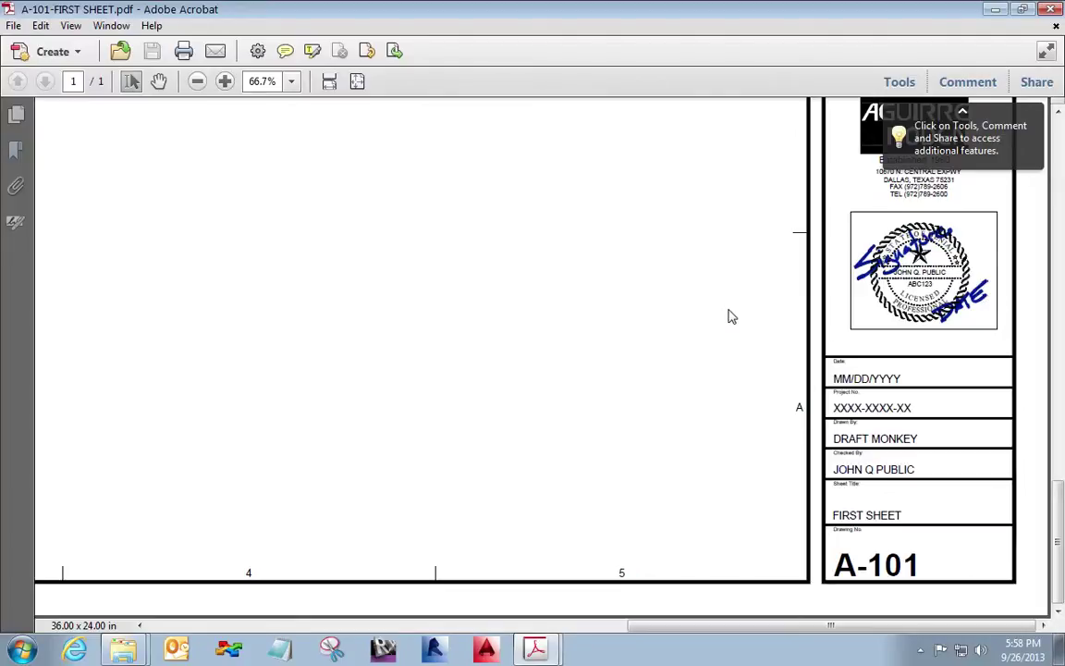
pyautogui.click(1052, 9)
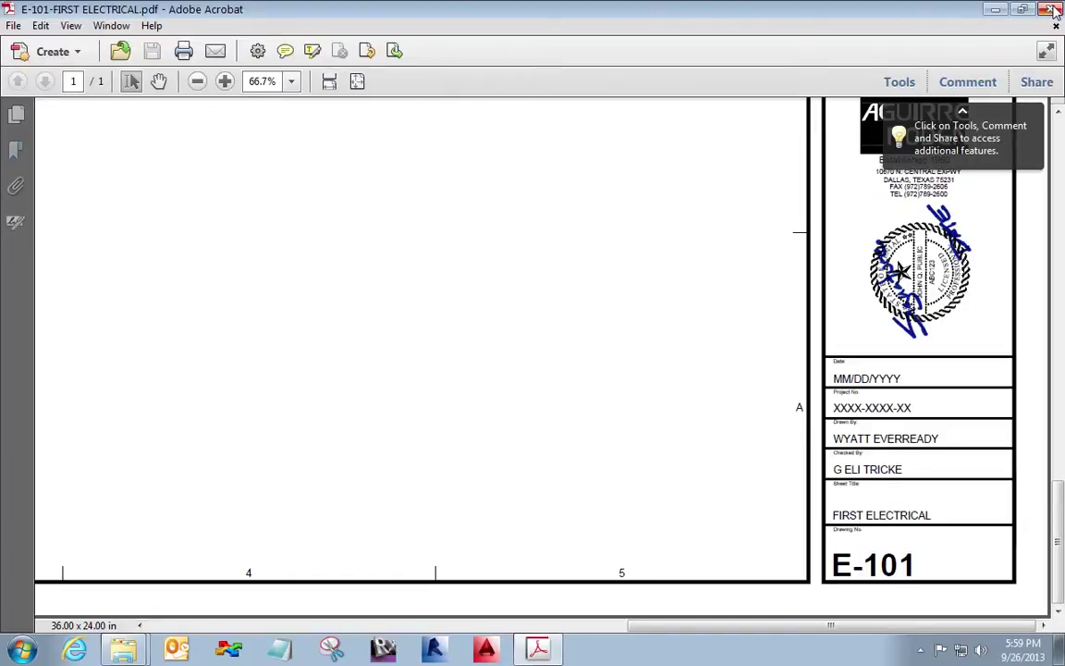
pyautogui.click(1052, 9)
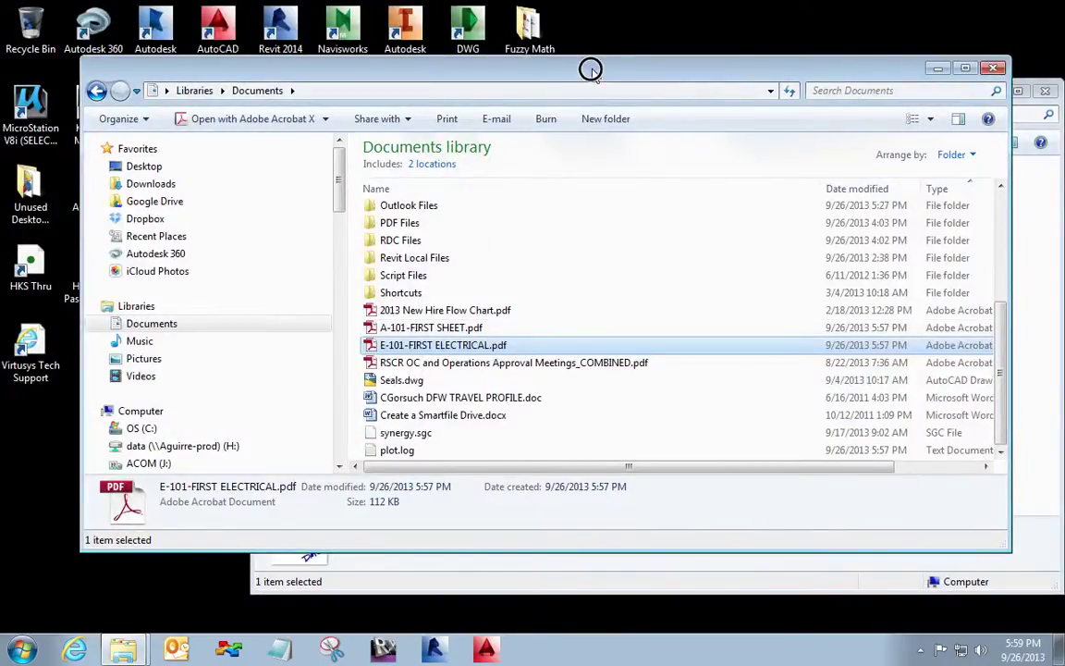
pyautogui.moveTo(591, 70); pyautogui.dragTo(541, 46)
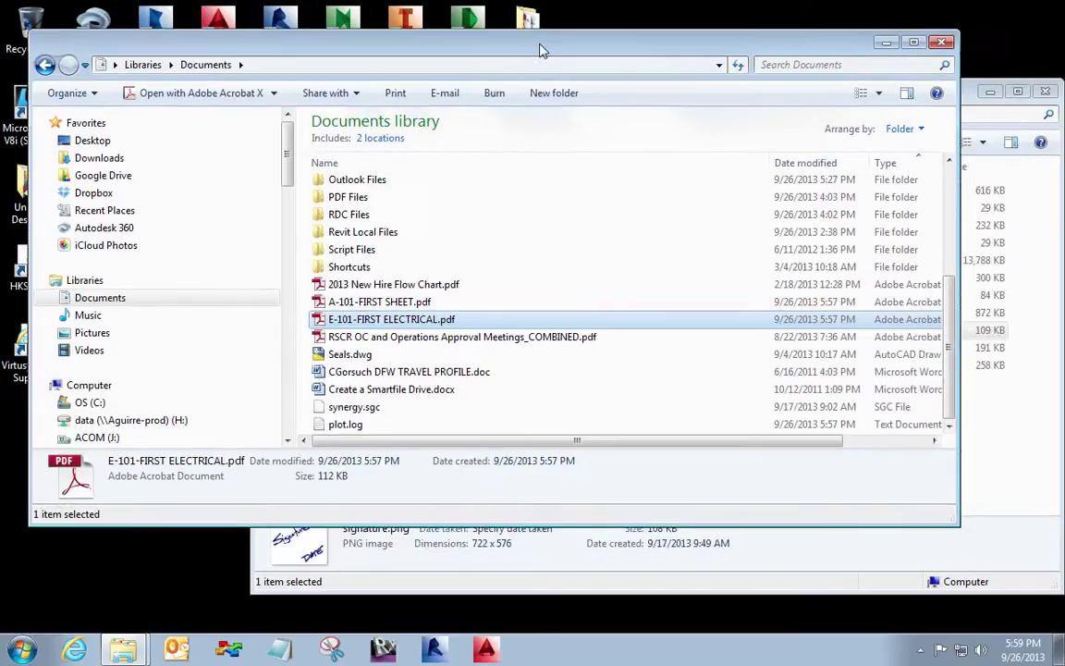